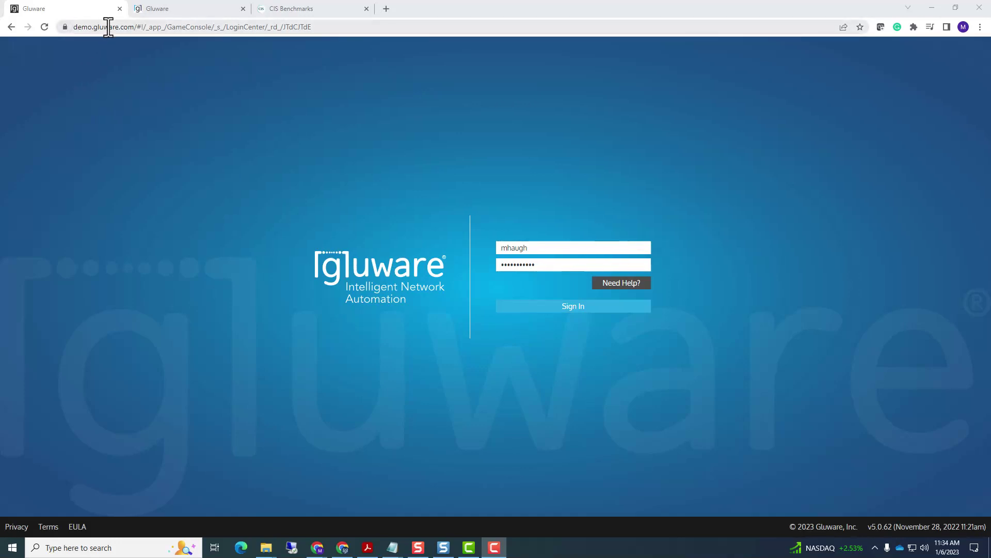
Step: Sign in with the prefilled credentials and choose Test-Drive-POD-1 as the organization
click(548, 310)
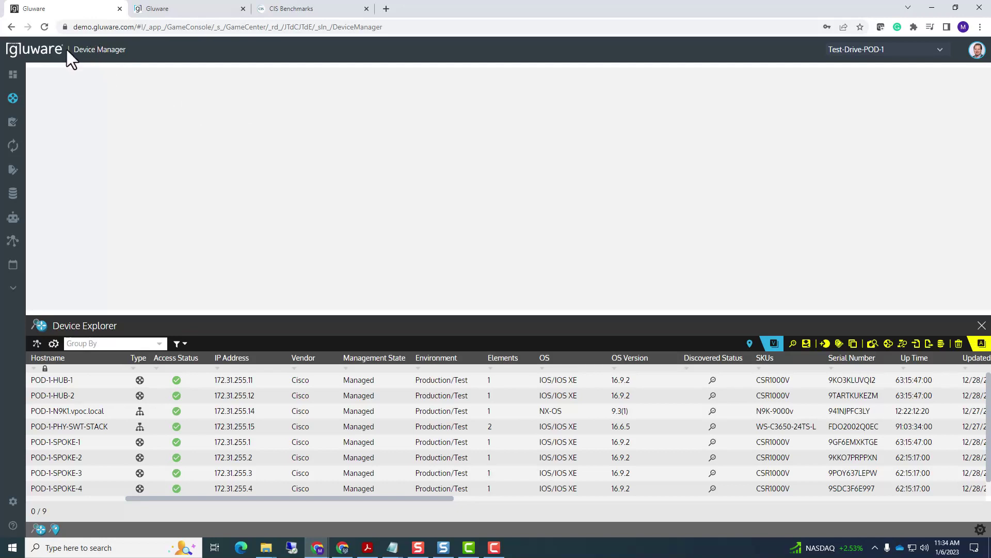
drag(71, 49, 131, 50)
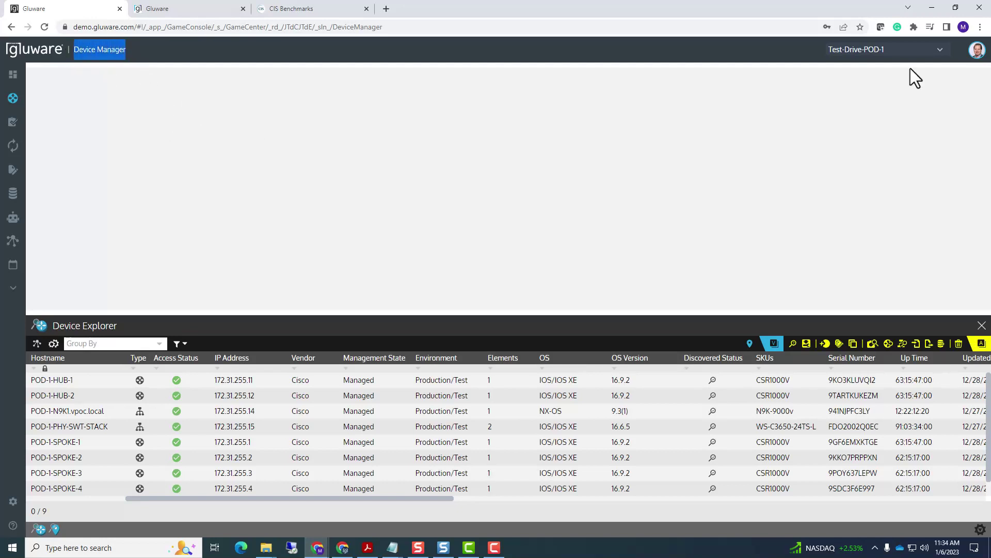
click(941, 53)
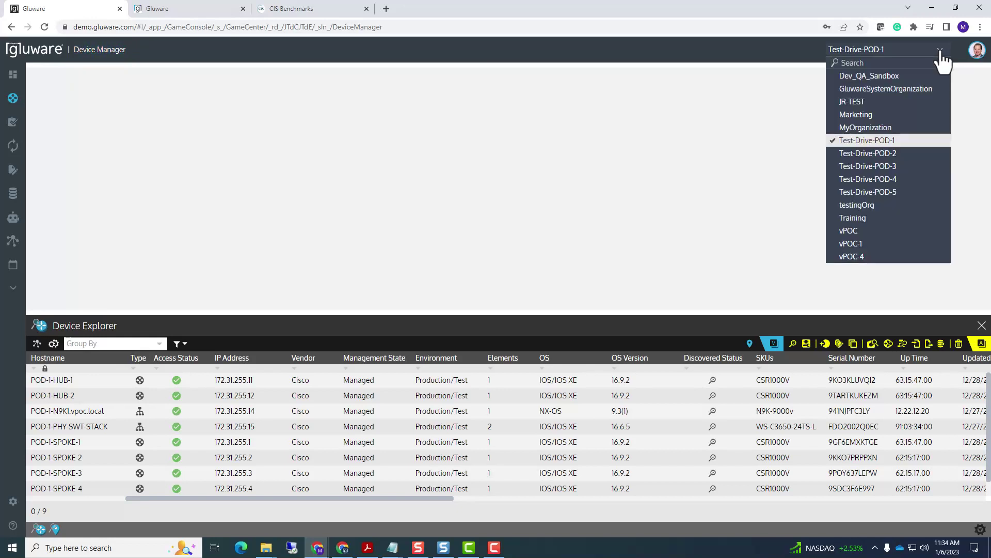
click(907, 143)
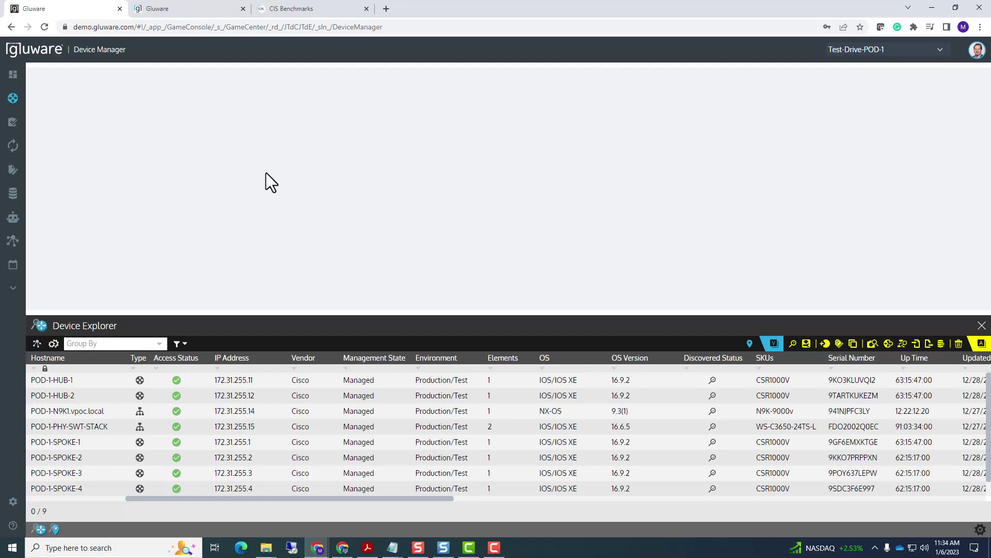
Step: Open Config Drift and Audit and enlarge the Device Explorer so that all devices fit
mouse_move(15, 148)
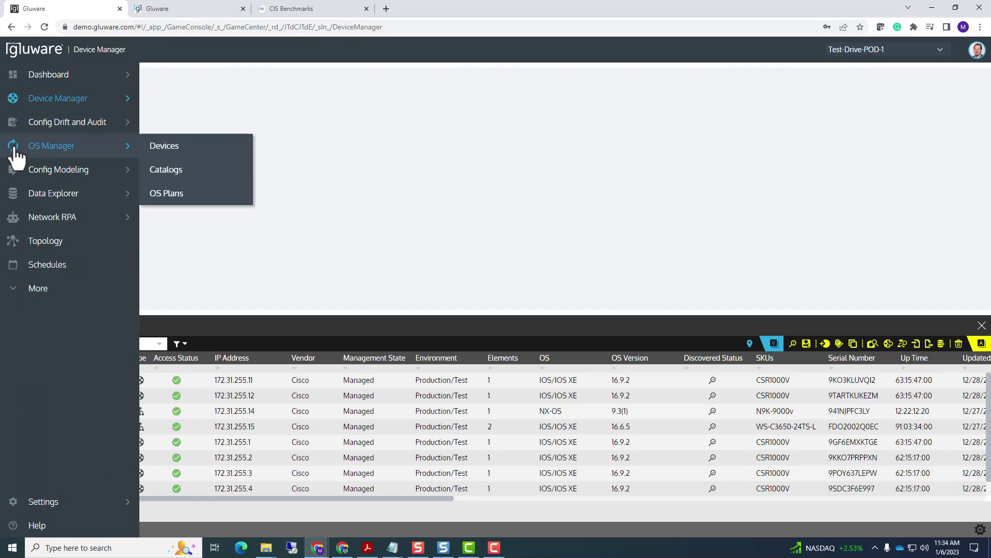
mouse_move(47, 124)
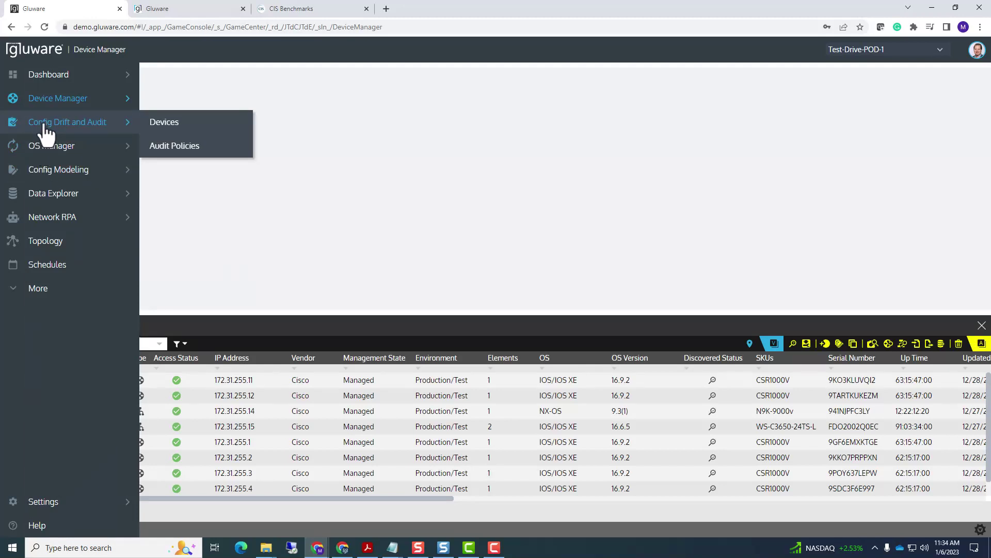
mouse_move(55, 146)
mouse_move(54, 124)
mouse_down()
mouse_move(53, 178)
mouse_move(55, 126)
mouse_up()
click(73, 124)
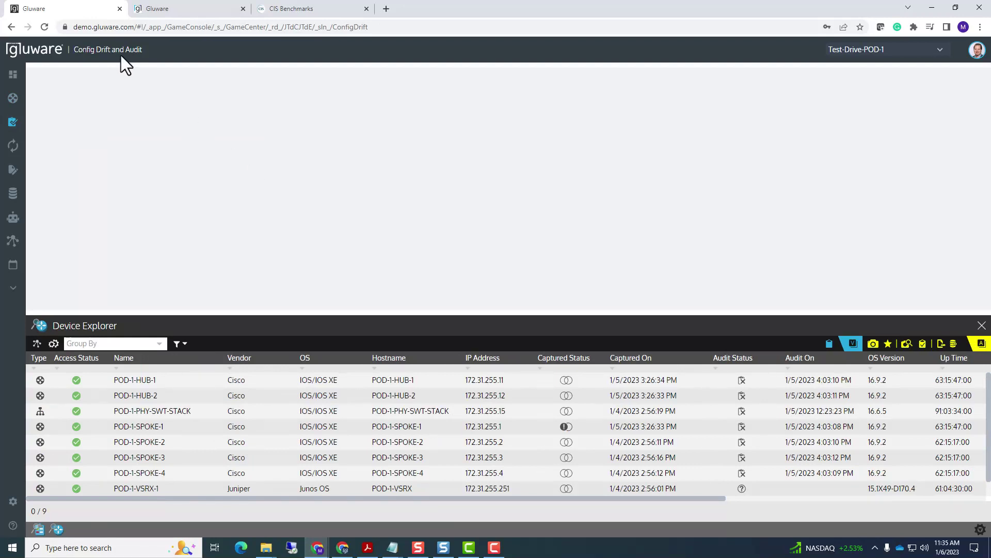
drag(240, 309, 240, 288)
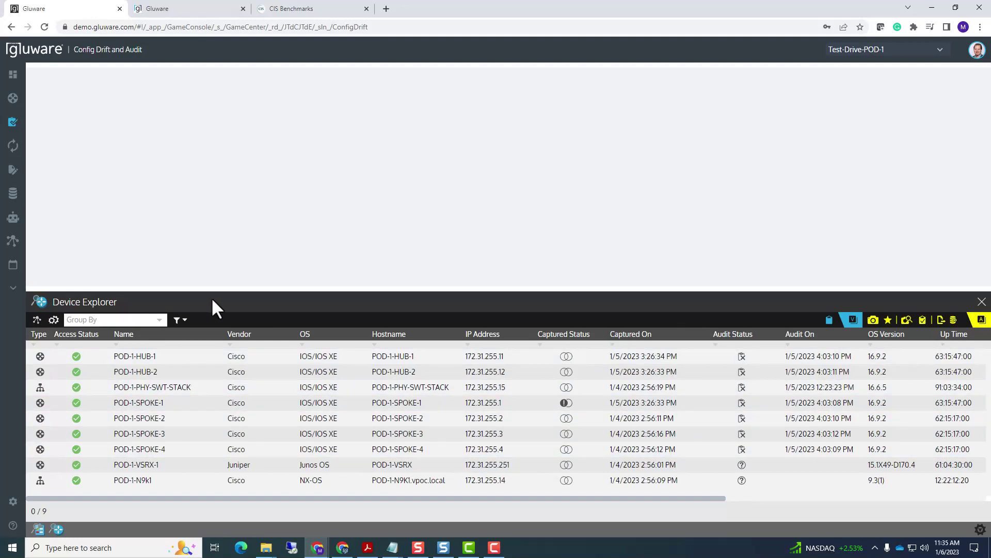
Step: Look at the audit policy list, return to the Device Explorer, and view the columns available for it
click(829, 321)
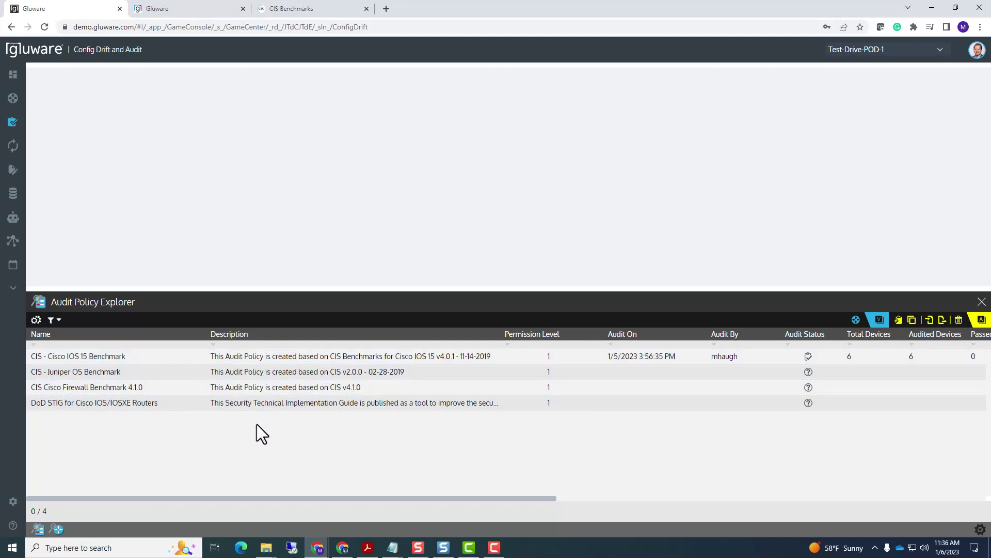
click(855, 321)
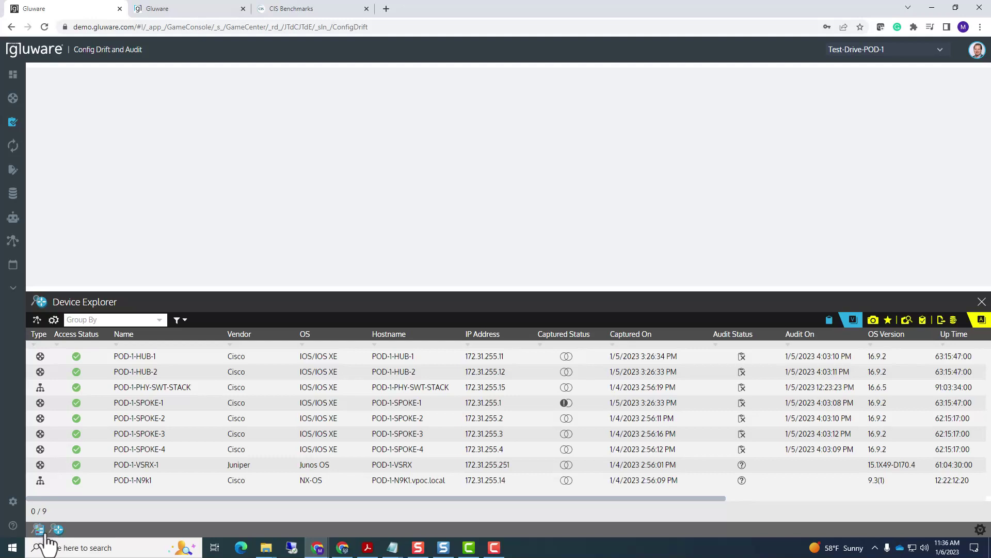
click(982, 301)
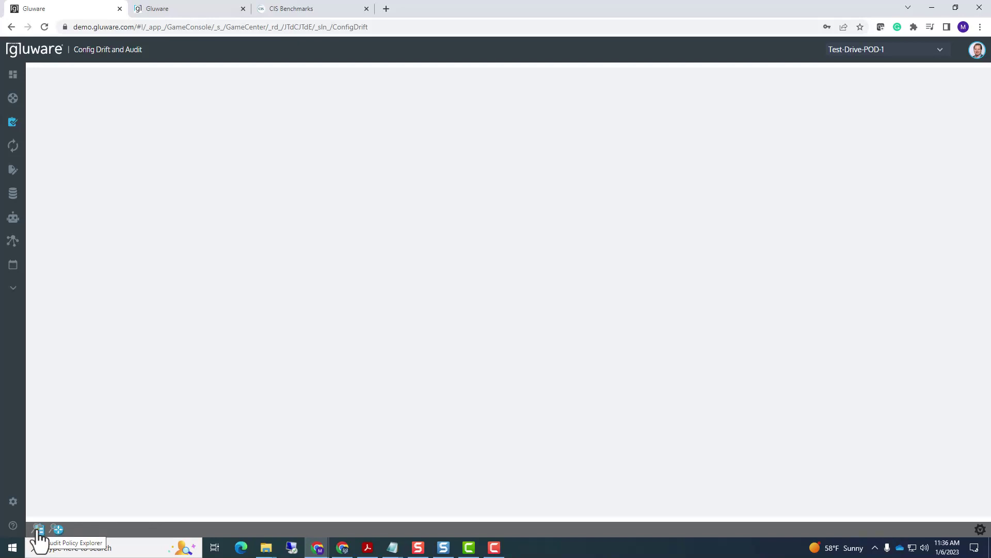
click(57, 529)
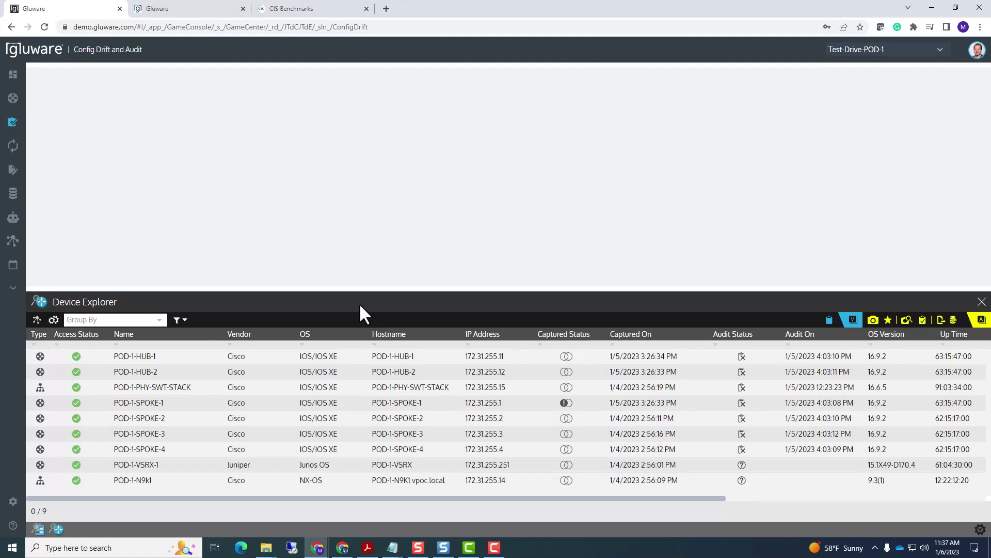
click(53, 321)
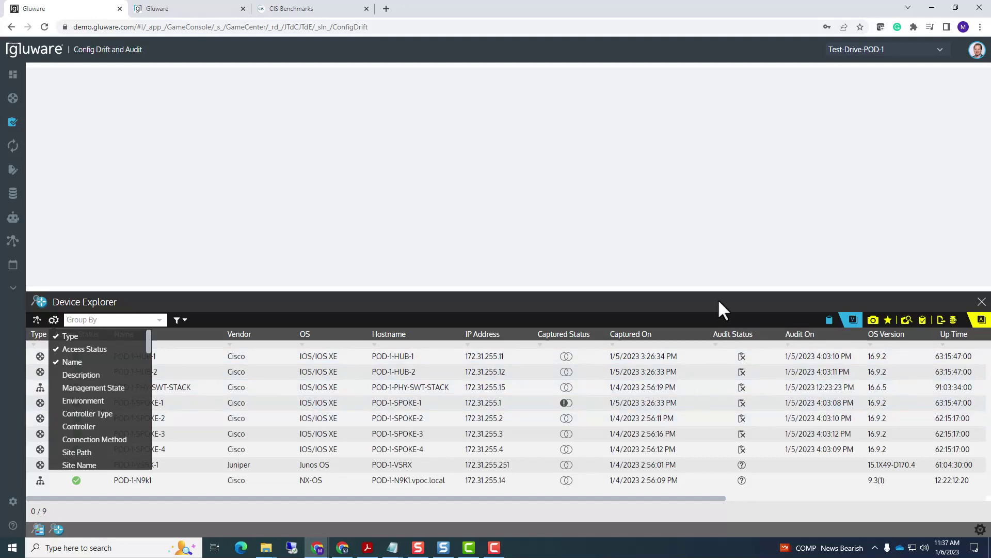
Step: Show the Audit Policy Explorer, select the CIS - Cisco IOS 15 Benchmark policy, and review its device and violation columns
click(829, 321)
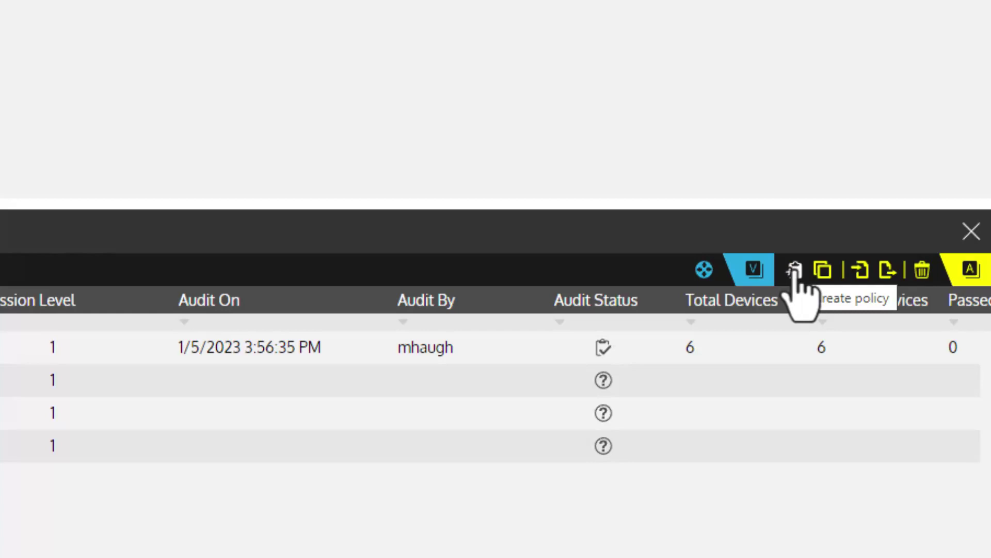
click(795, 273)
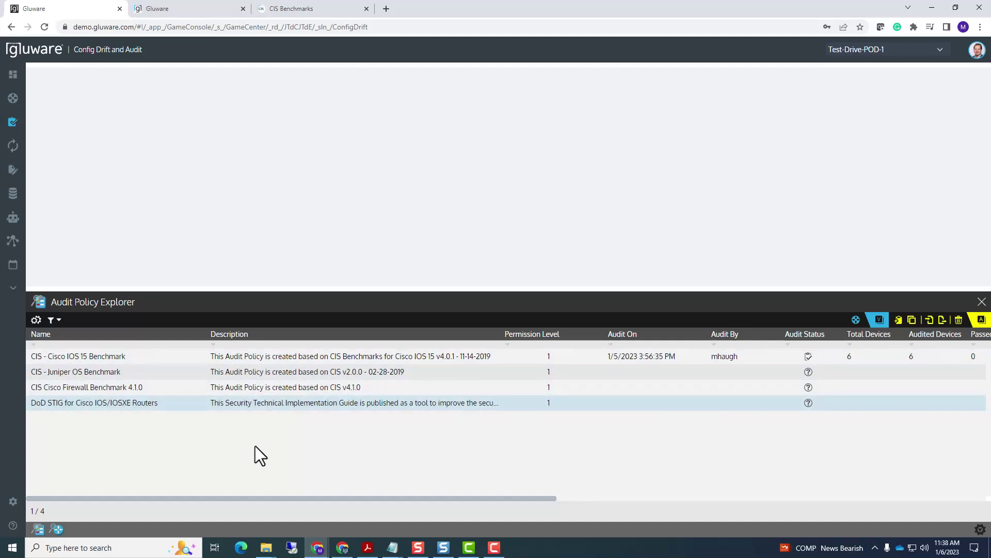
click(155, 357)
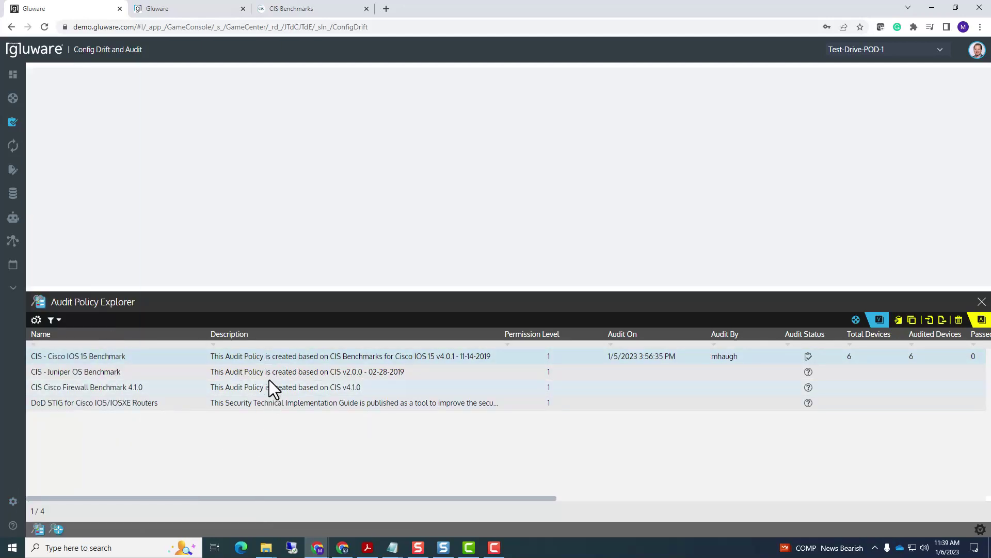
drag(401, 499, 529, 499)
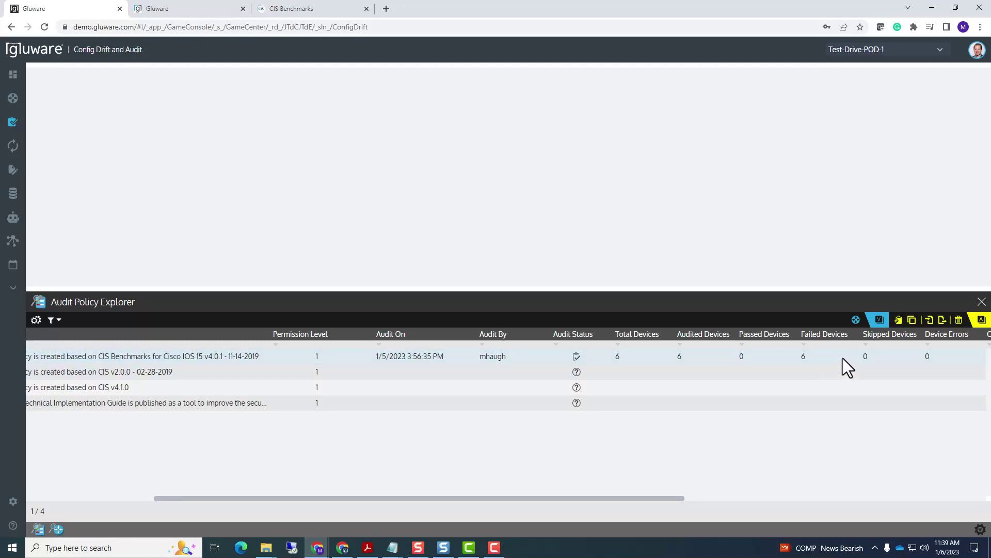
drag(647, 497, 966, 501)
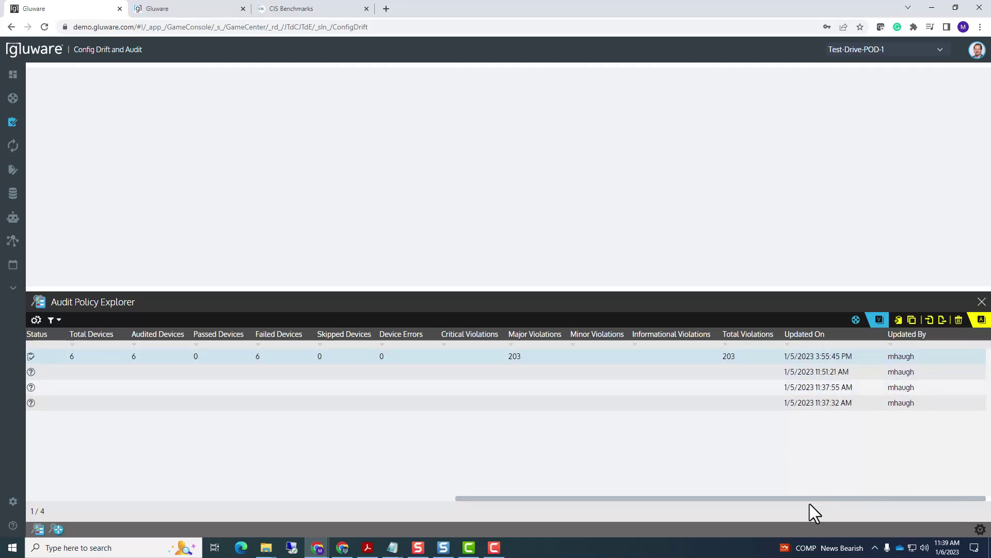
drag(803, 497, 242, 516)
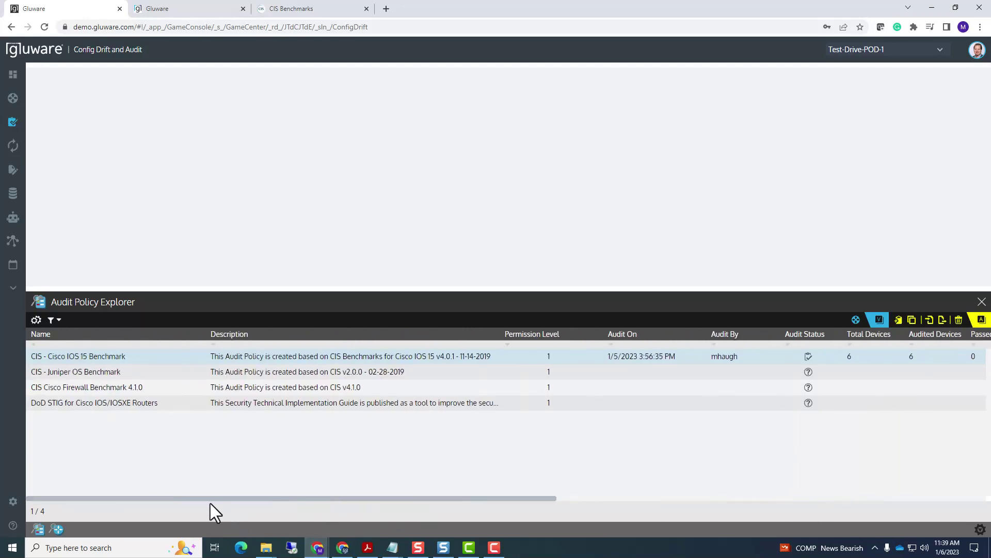
Step: Open the CIS - Cisco IOS 15 Benchmark audit execution results in a taller pane and remove the grouping by device
double_click(121, 355)
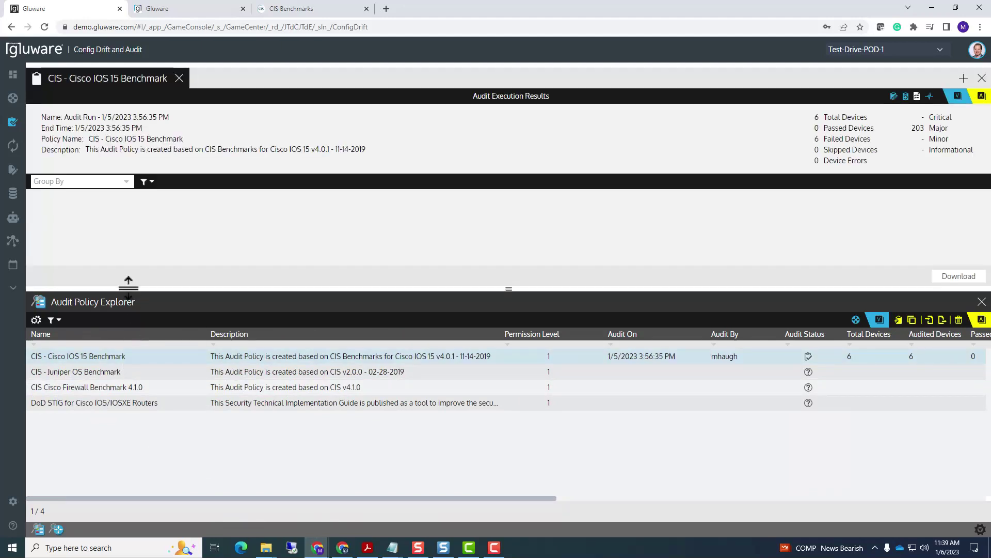
drag(129, 288, 130, 347)
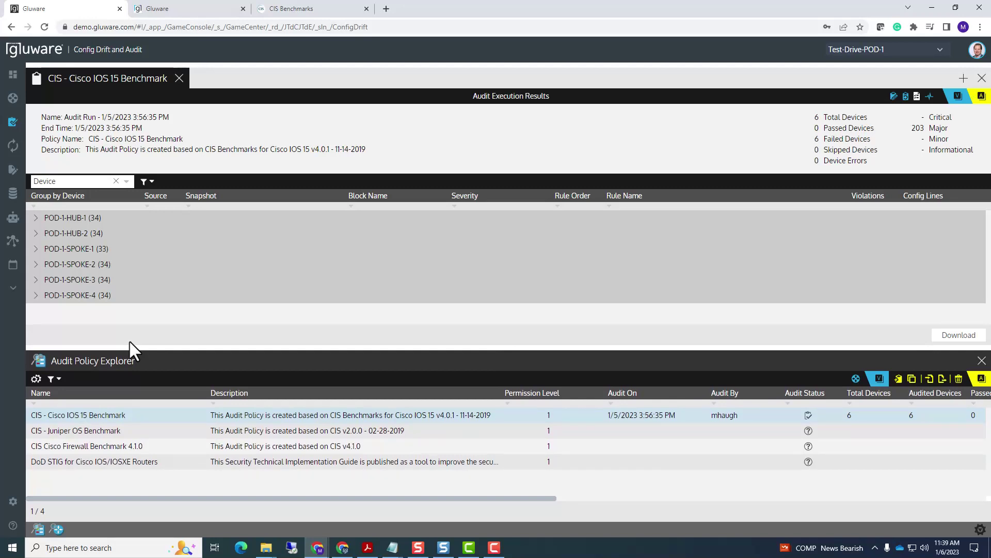
click(115, 181)
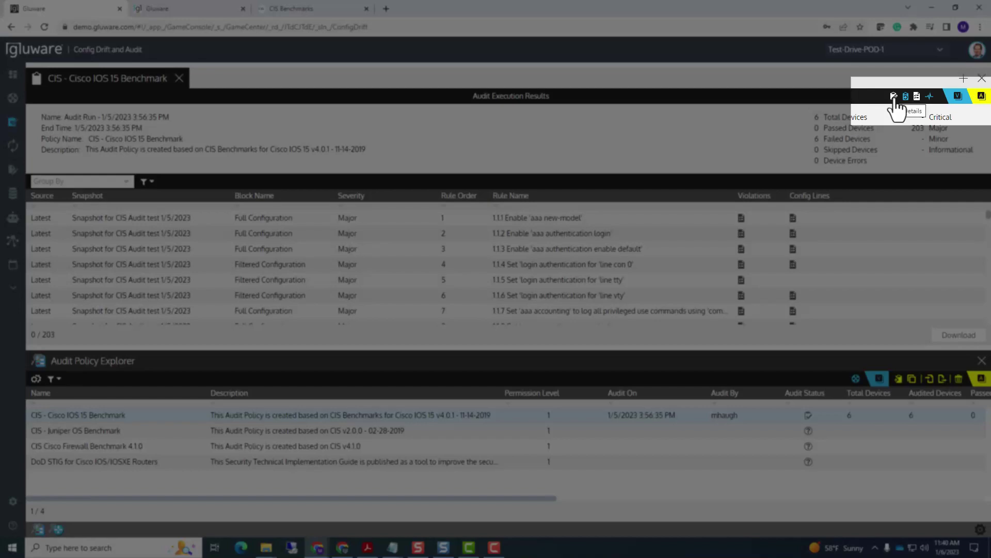
Step: Open the benchmark's policy details and review its name, description, permission level options and list of rules
click(895, 97)
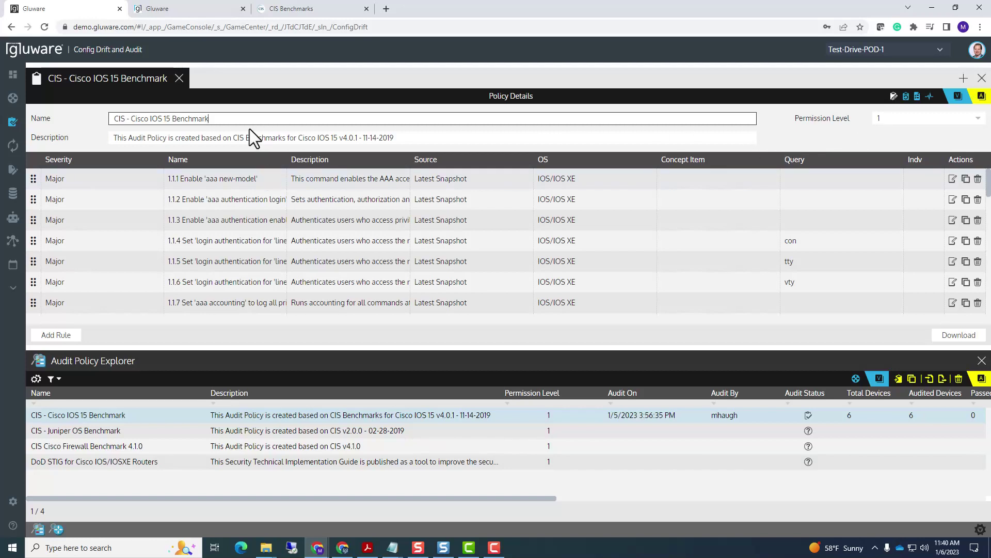
drag(222, 118, 82, 133)
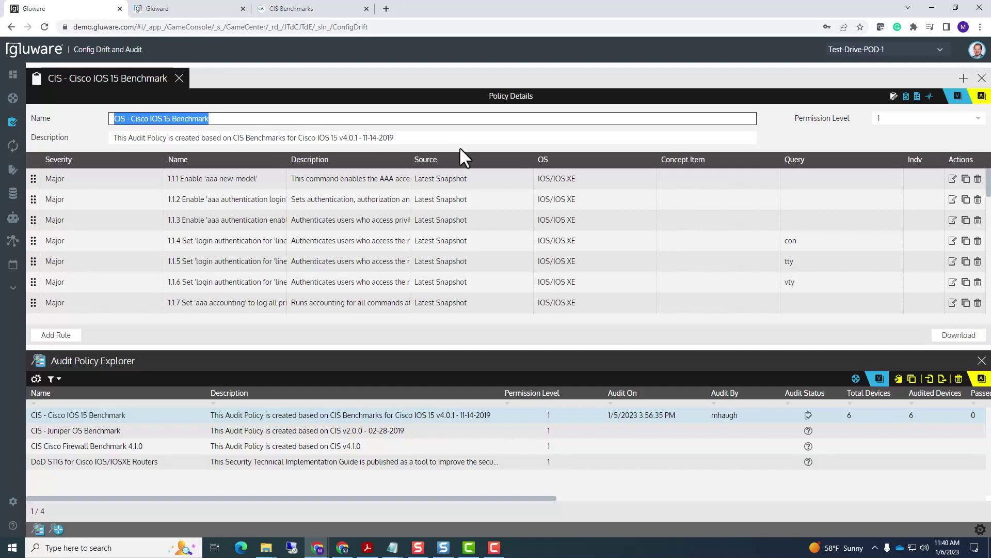
drag(441, 139, 106, 147)
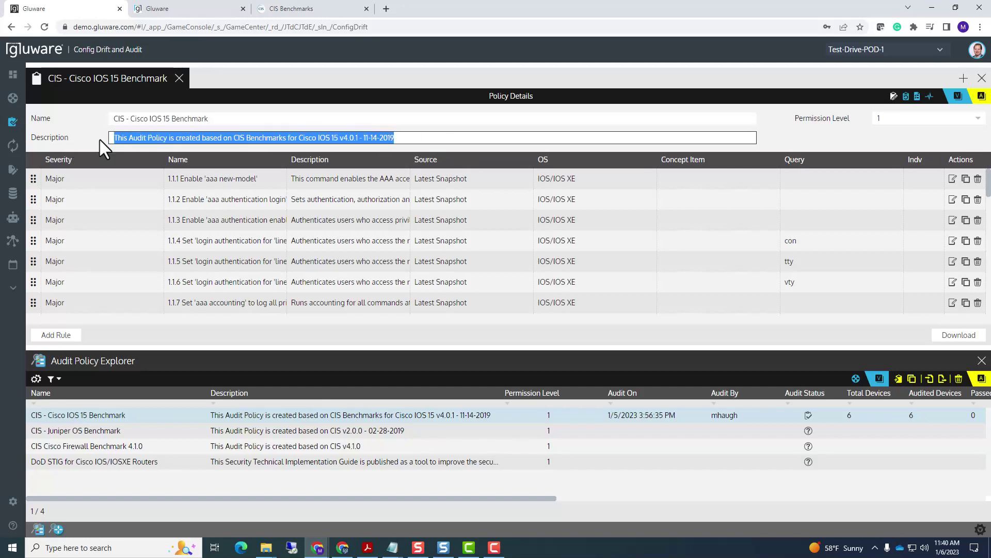
click(899, 120)
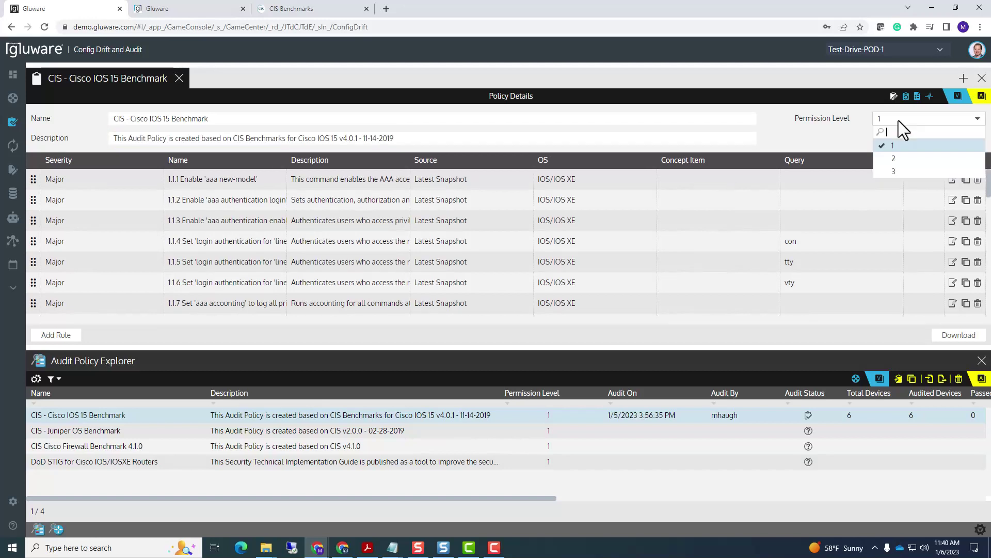
click(899, 120)
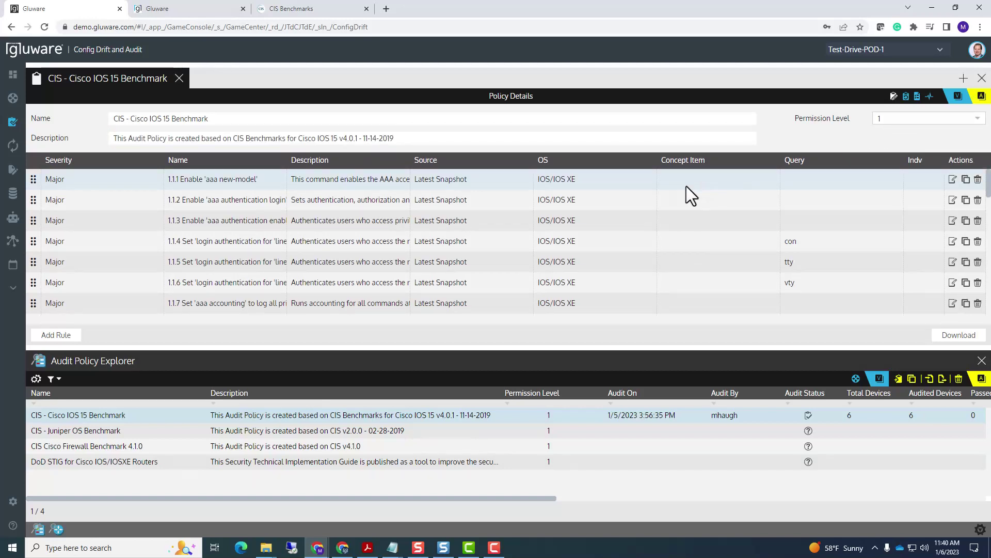
scroll(588, 224, down, 5)
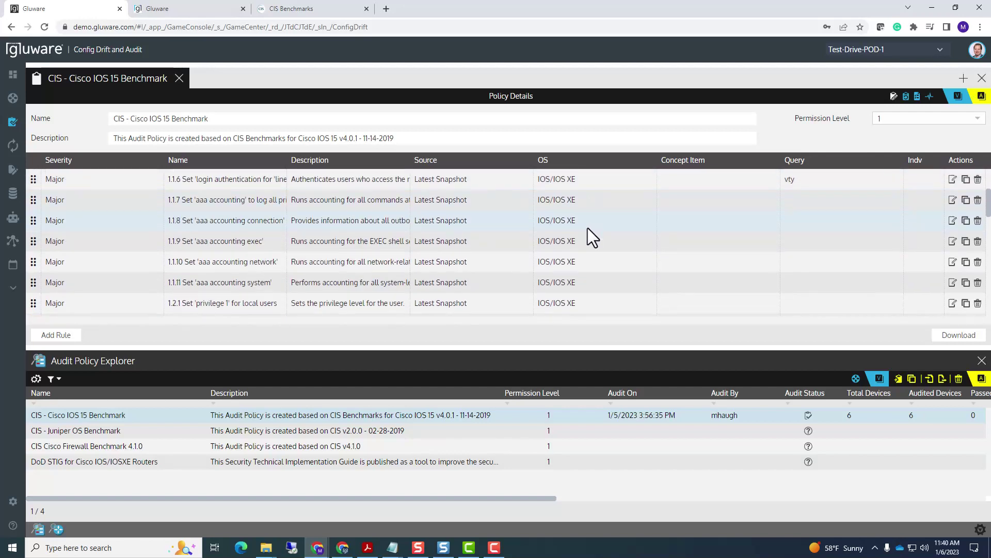
scroll(587, 241, up, 5)
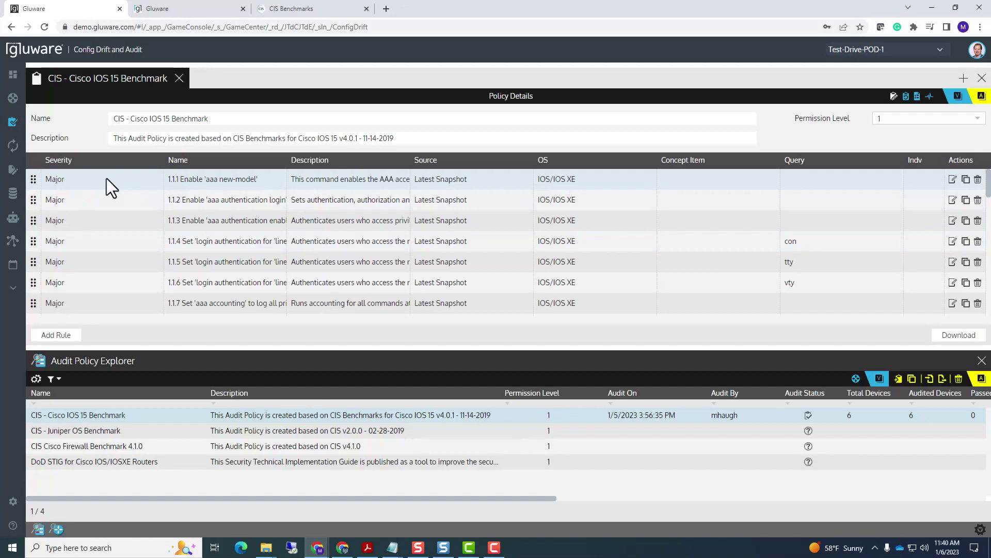
Step: Open rule 1.1.1 Enable 'aaa new-model' for editing and examine its match conditions, name, description and source options
click(953, 180)
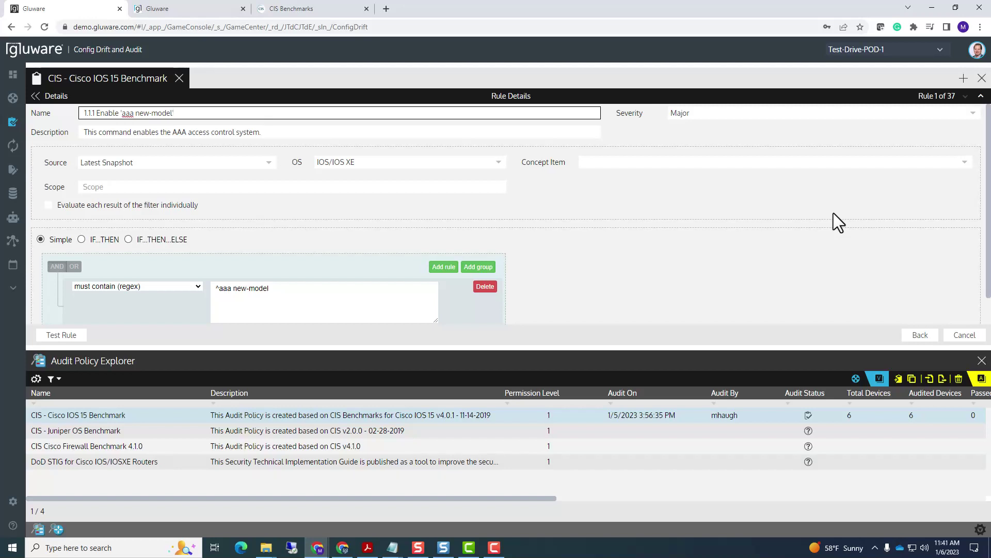
click(199, 287)
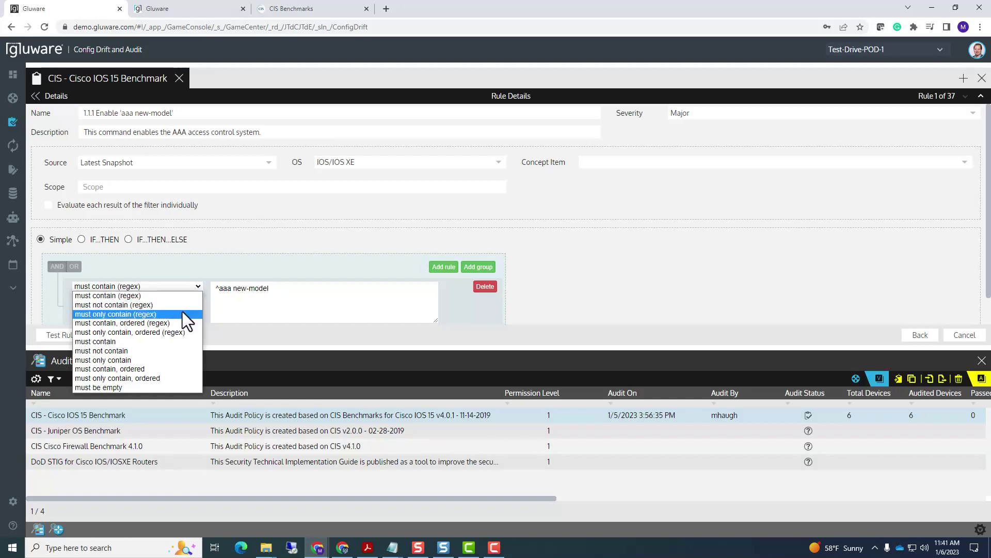
click(185, 259)
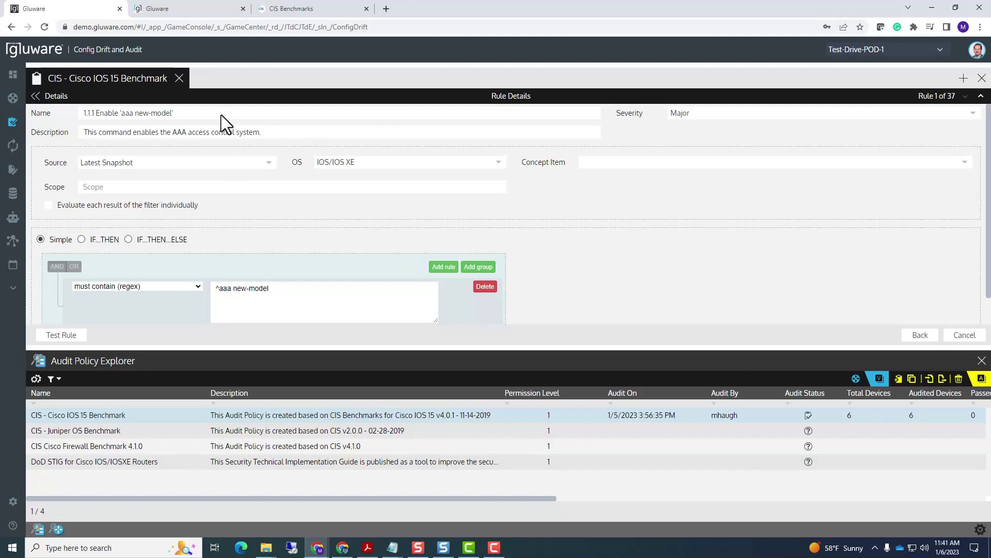
drag(221, 114, 72, 127)
drag(284, 136, 71, 134)
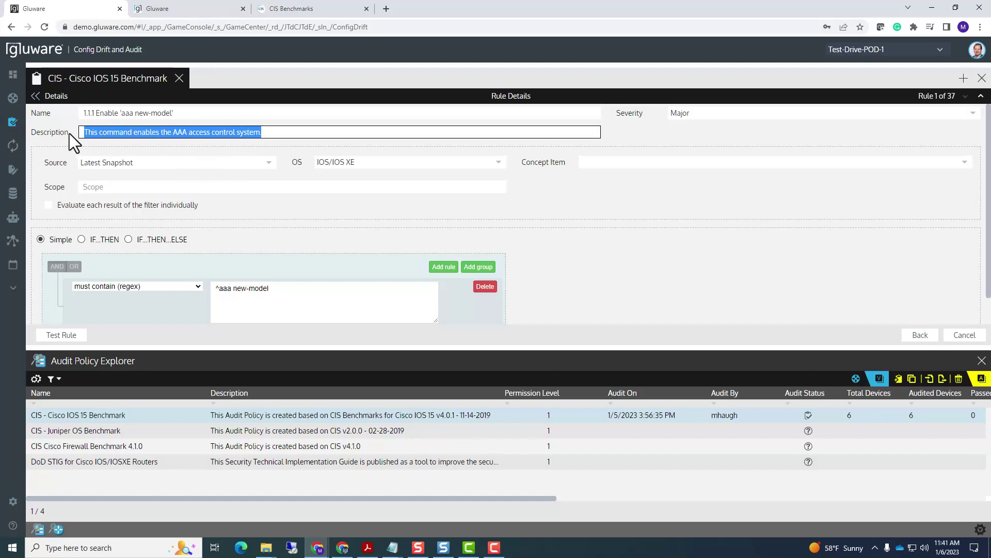
click(271, 162)
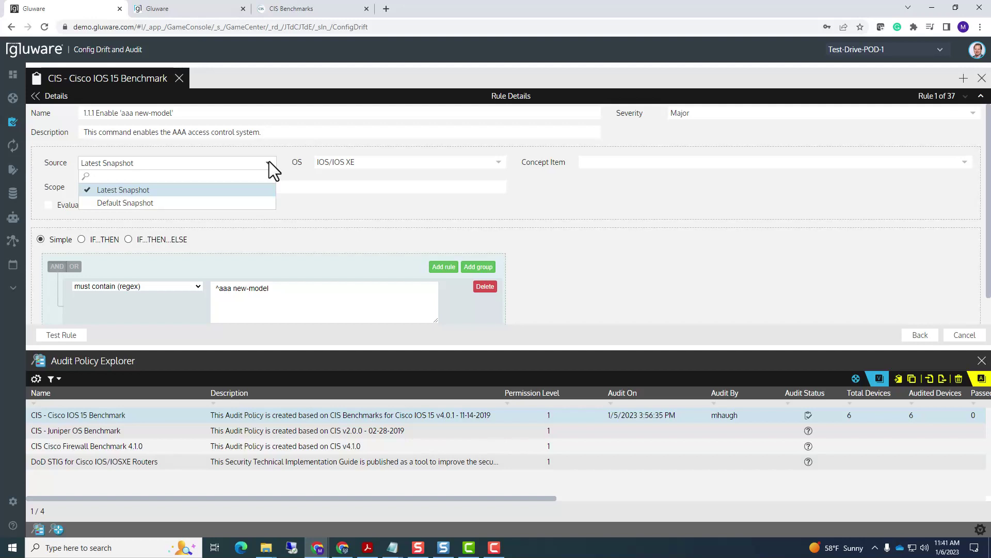
click(268, 161)
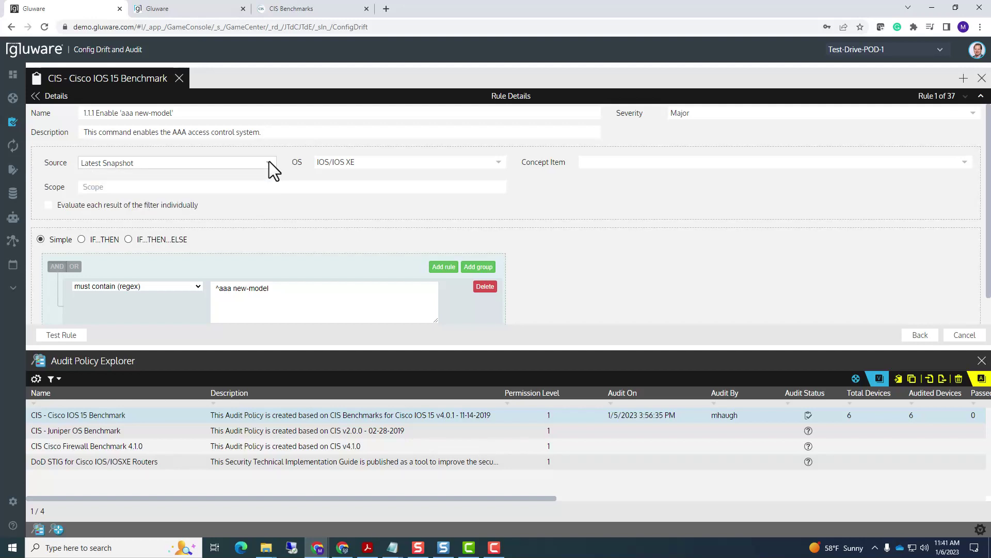
Step: Review the source options of rule 1.1.1, try IOS_AAA as its concept item and clear that choice
click(268, 163)
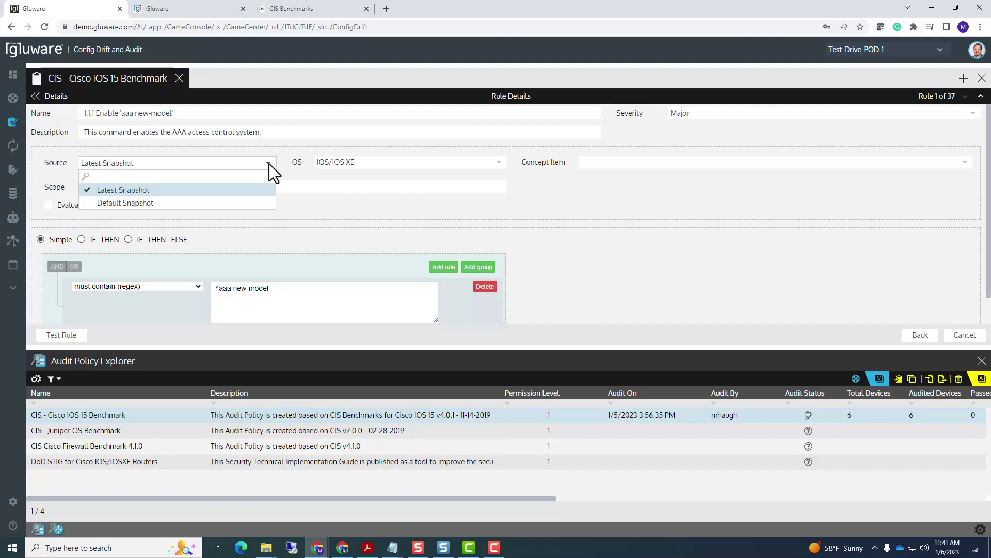
click(275, 162)
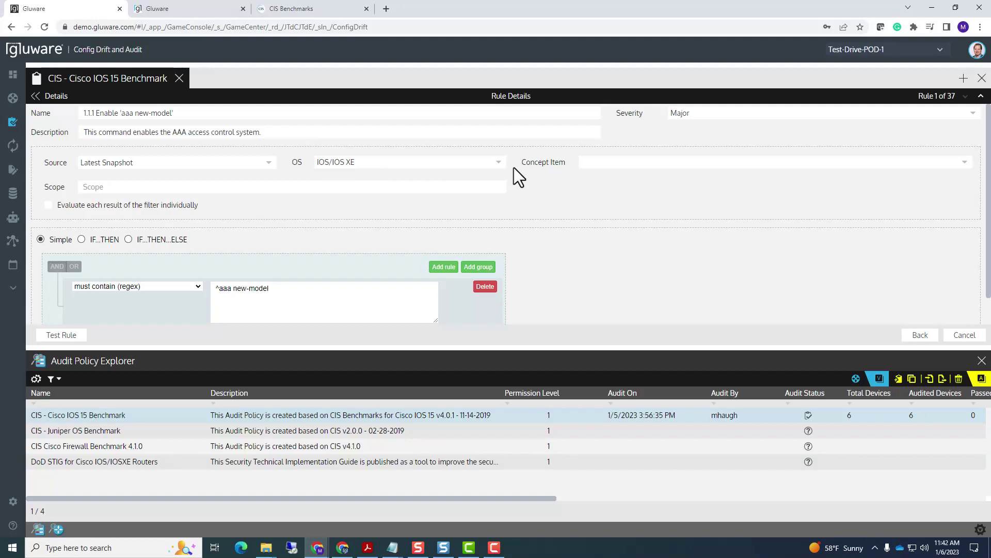
click(967, 163)
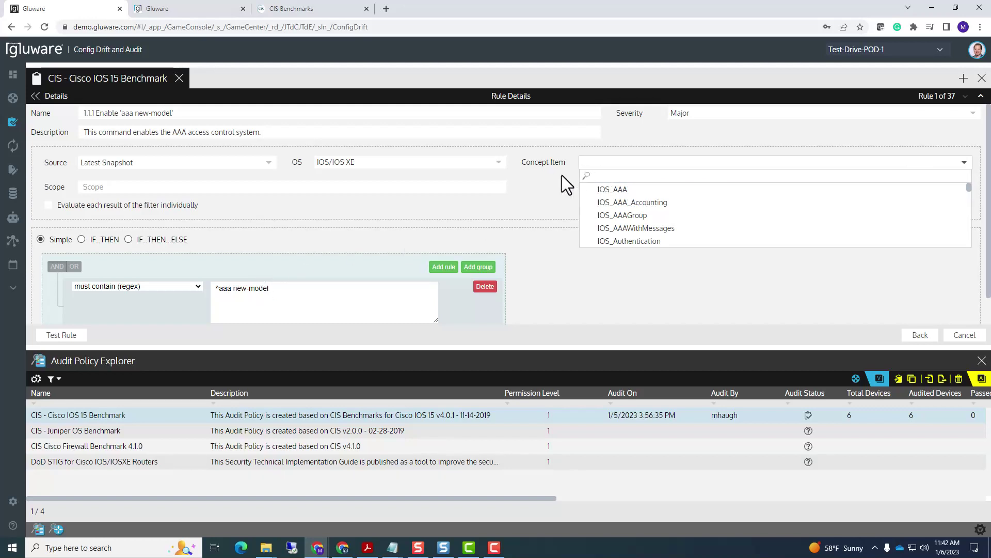
click(609, 190)
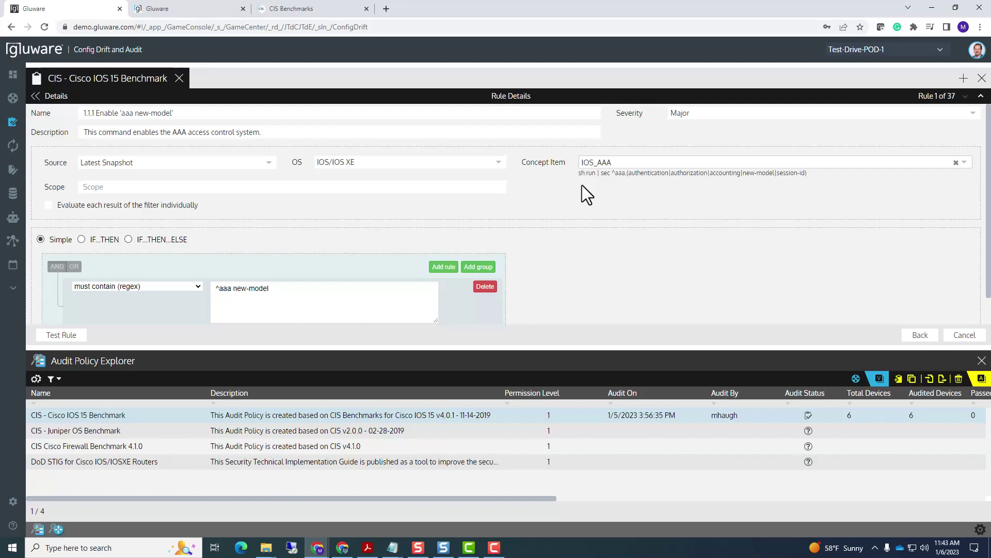
click(956, 163)
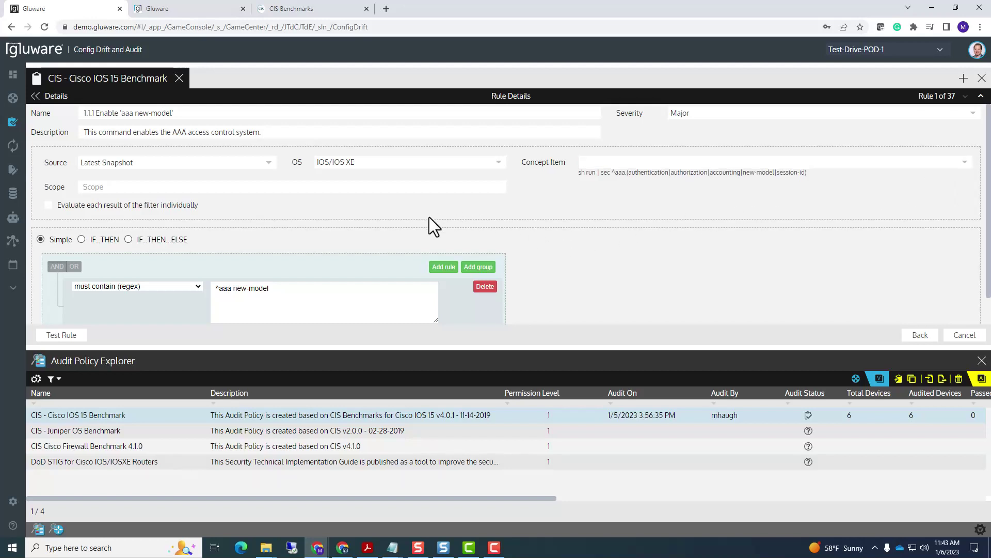
Step: Open the rule's test form, look over its test data, device properties and results areas, and close the benchmark policy
click(66, 337)
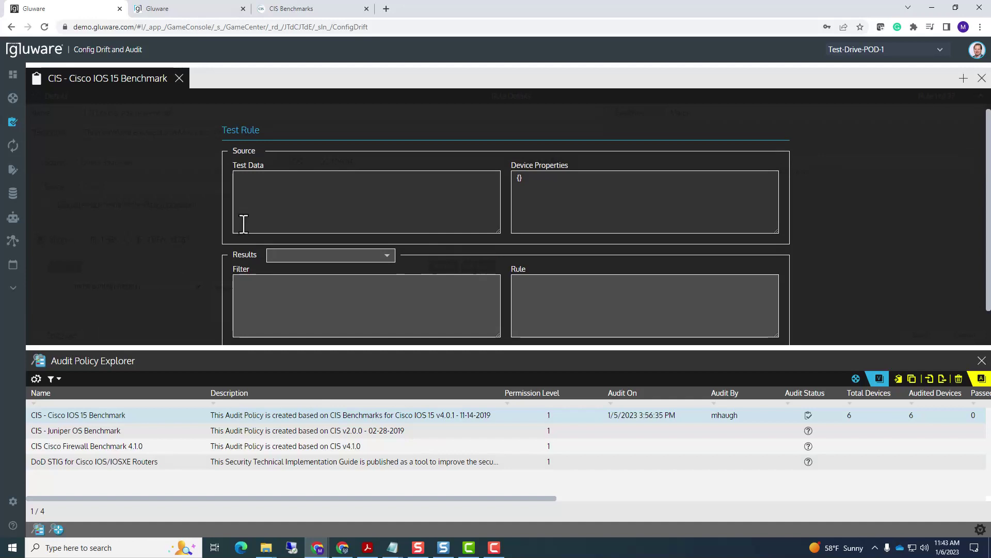
click(262, 199)
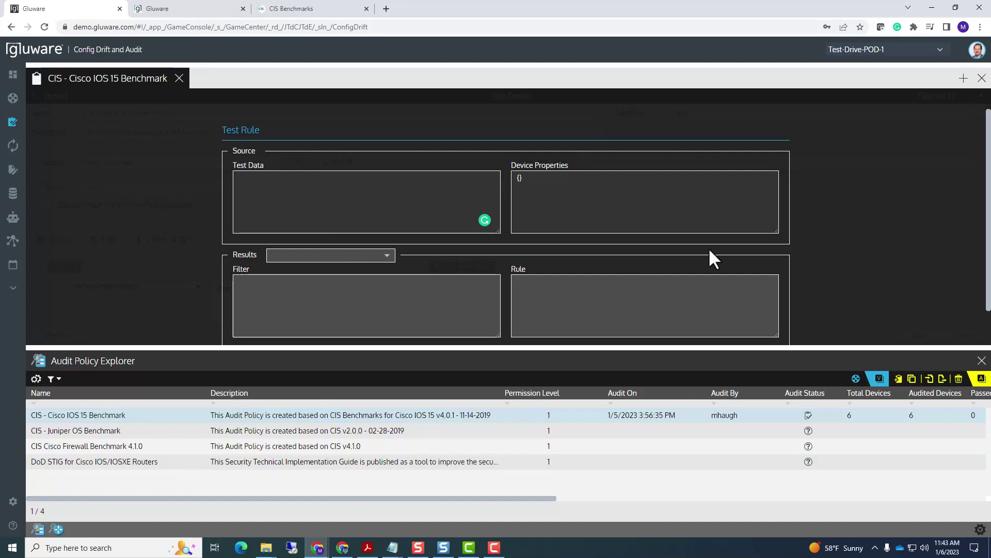
scroll(971, 281, down, 1)
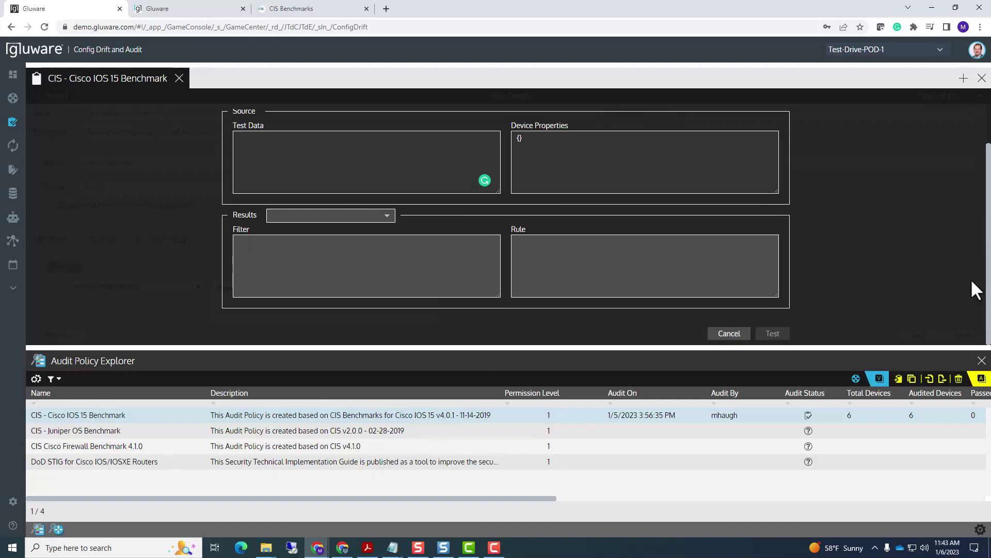
scroll(842, 244, up, 1)
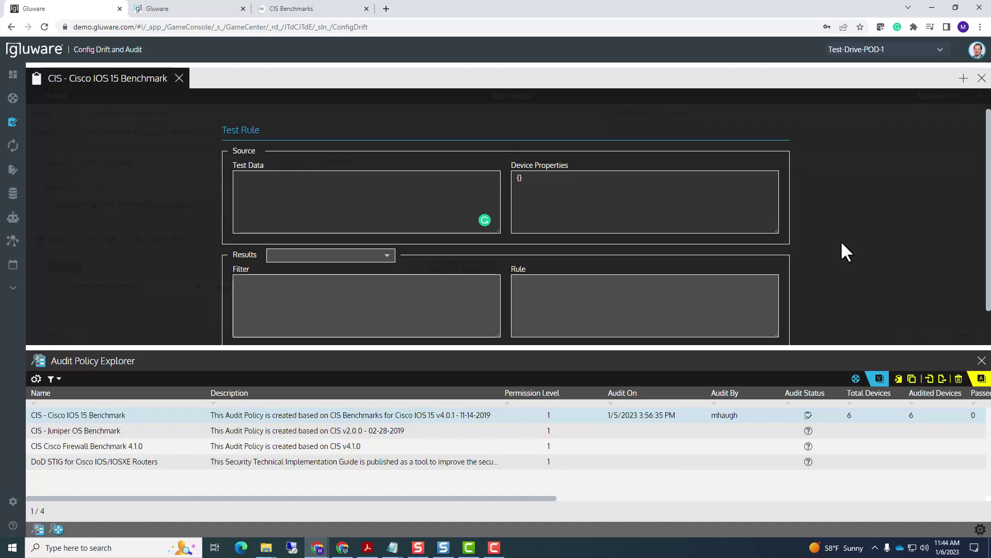
click(179, 78)
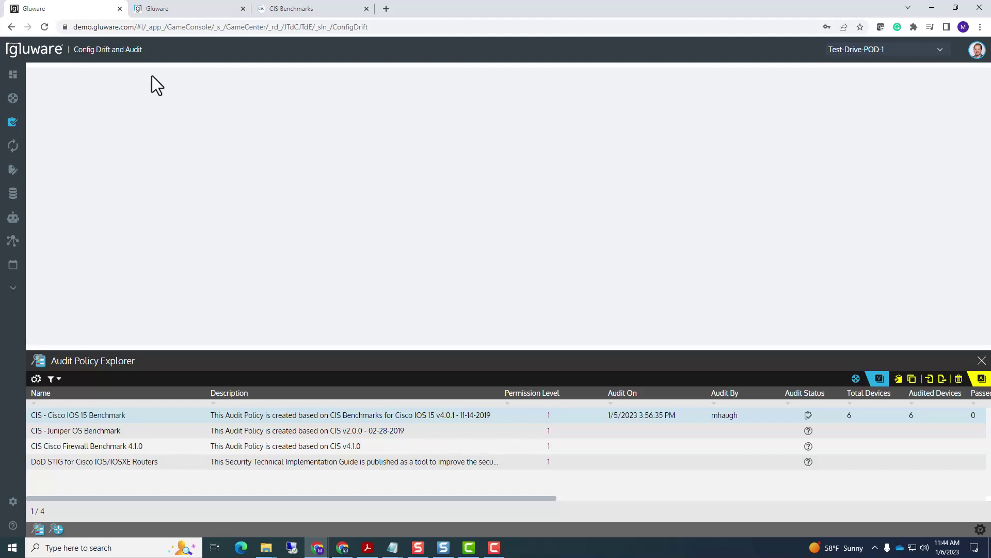
Step: Reopen the CIS - Cisco IOS 15 Benchmark policy, show its policy details and look through the full list of rules
double_click(132, 414)
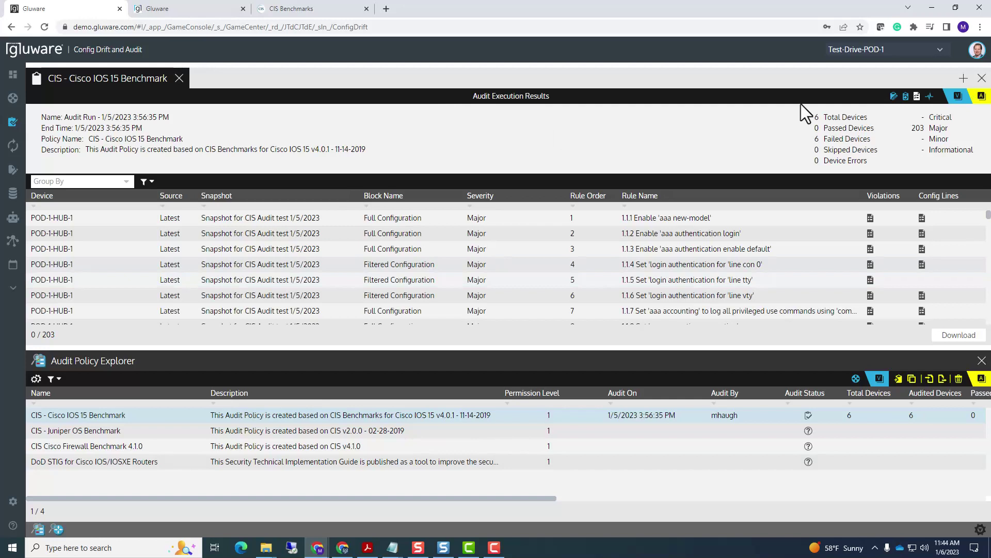
click(894, 97)
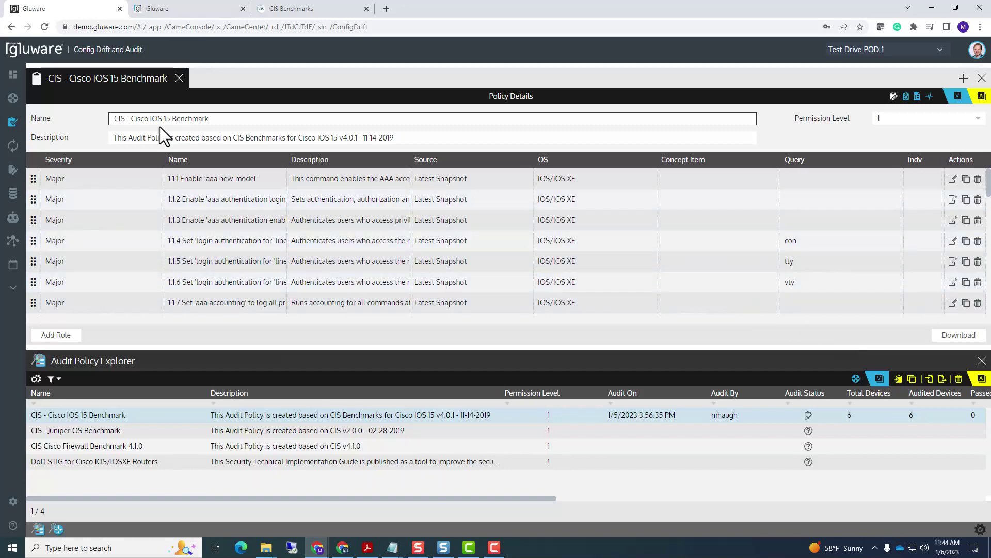
scroll(553, 230, down, 10)
scroll(559, 247, up, 10)
Step: Show the benchmark's audit execution summary and move the Device Violations column directly after Audited Devices
click(906, 98)
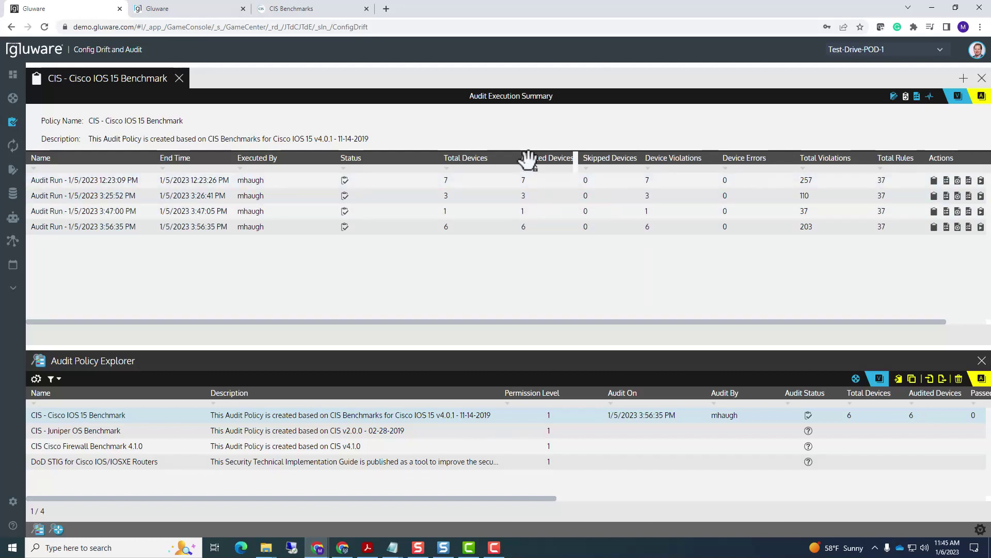
drag(651, 160, 597, 159)
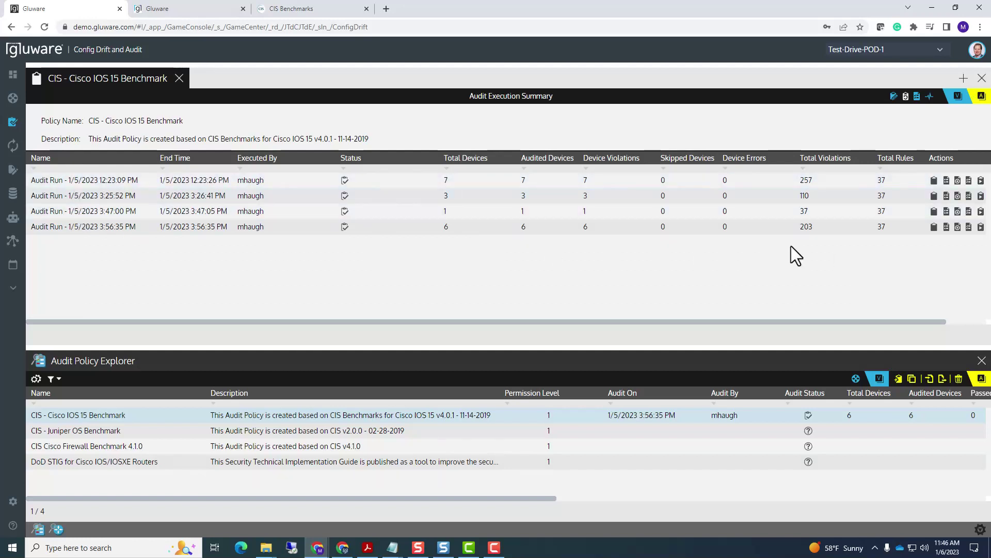
Step: Read the execution log of the 1/5/2023 12:23:09 PM audit run and return to the audit execution summary
click(948, 181)
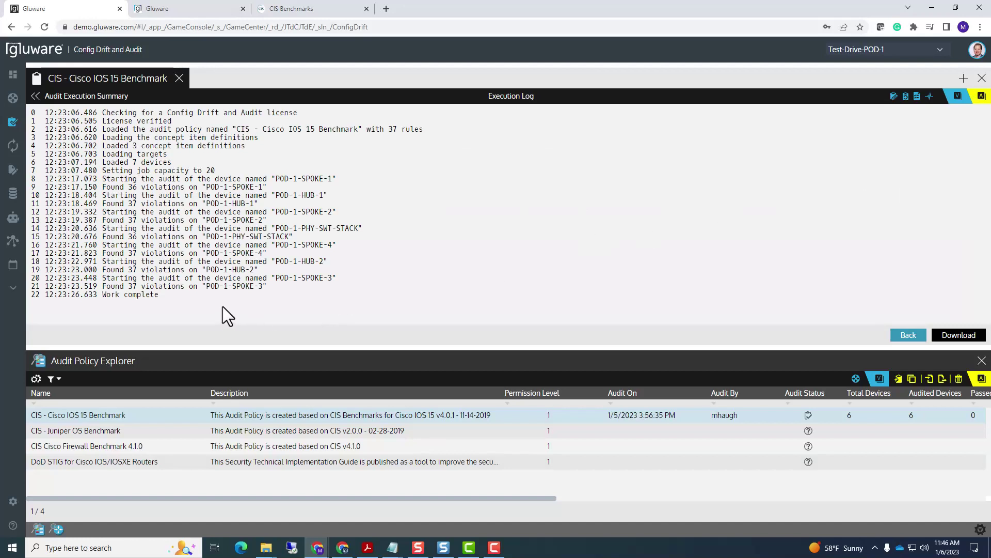
drag(171, 286, 57, 108)
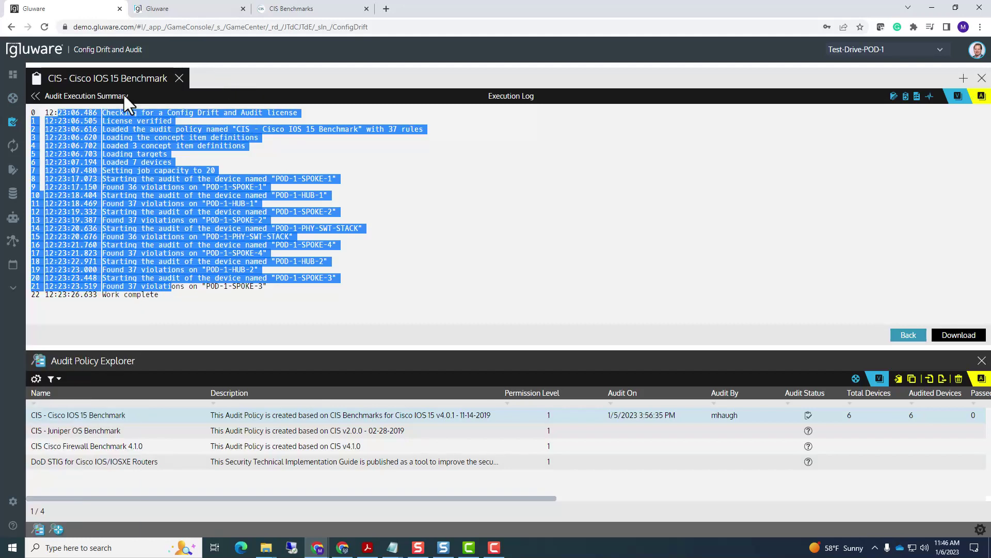
click(46, 96)
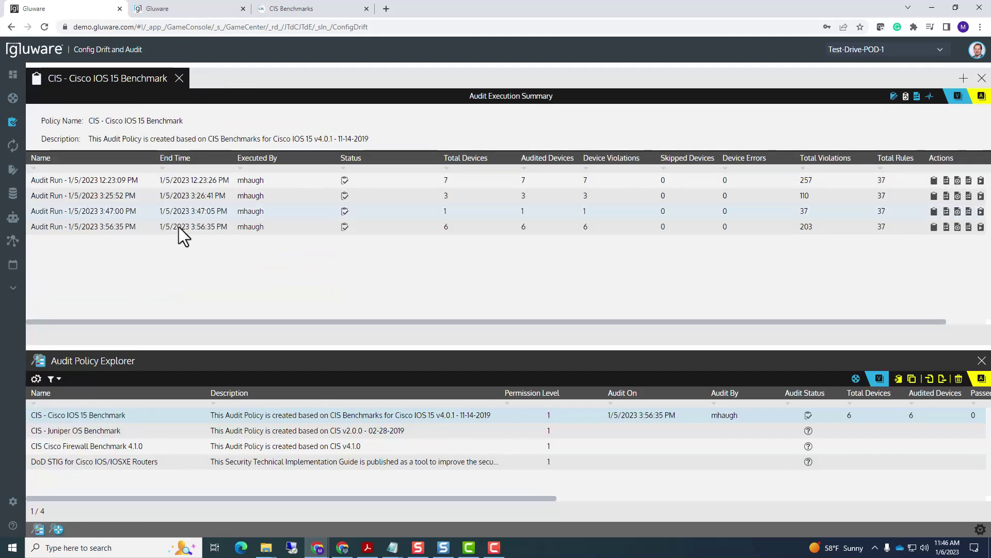
Step: Show the Device Explorer in a taller pane, review the activity history of POD-1-HUB-1, and close that device
drag(450, 343, 451, 283)
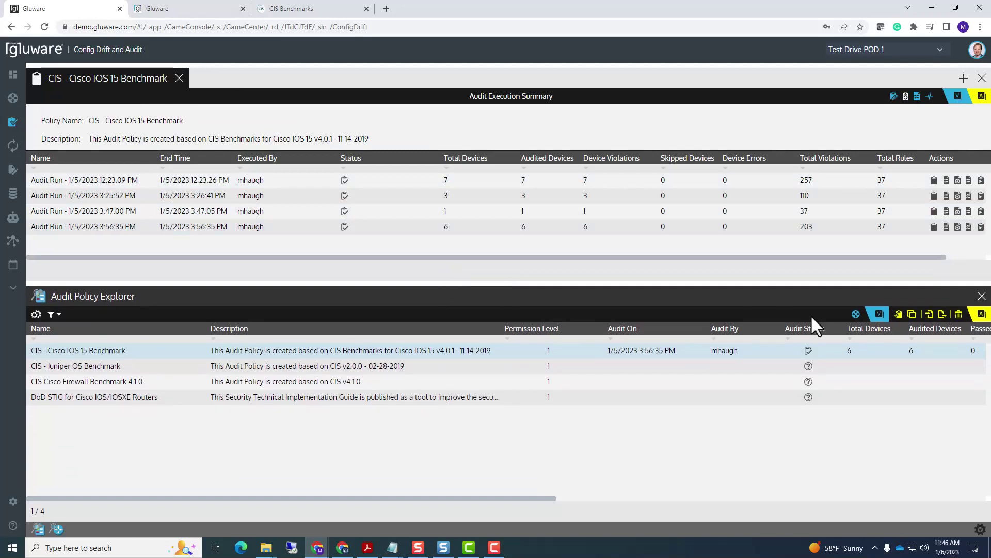
click(856, 314)
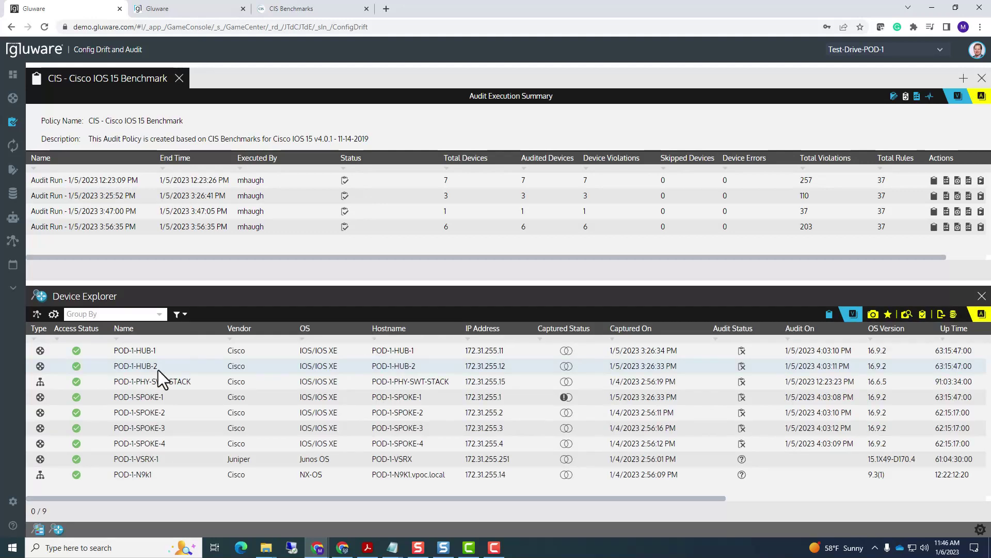
double_click(125, 349)
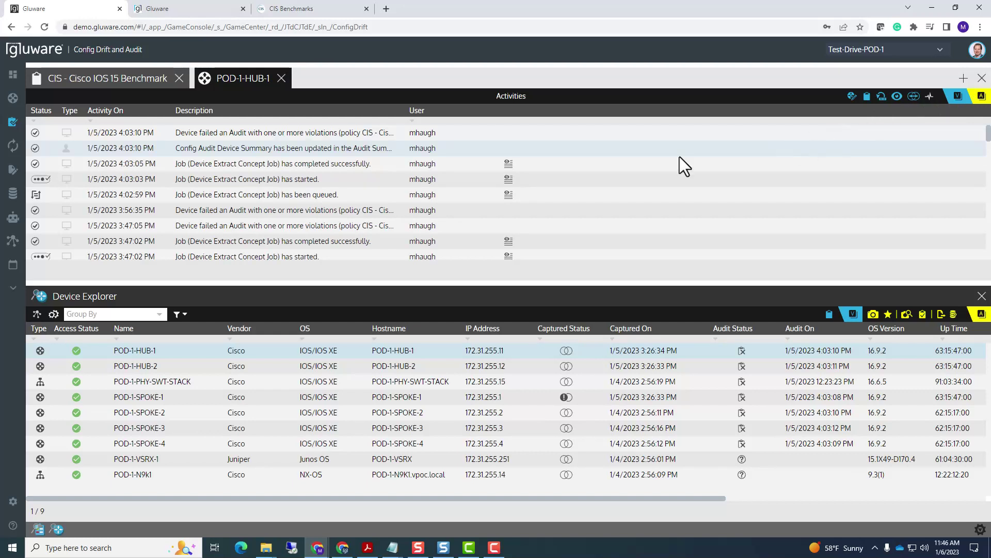
scroll(448, 212, down, 1)
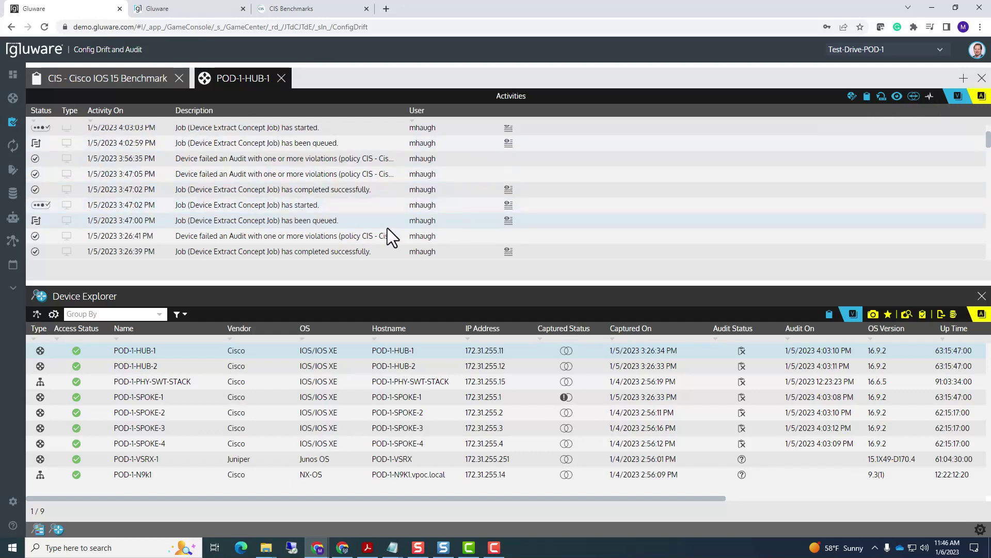
scroll(387, 228, up, 1)
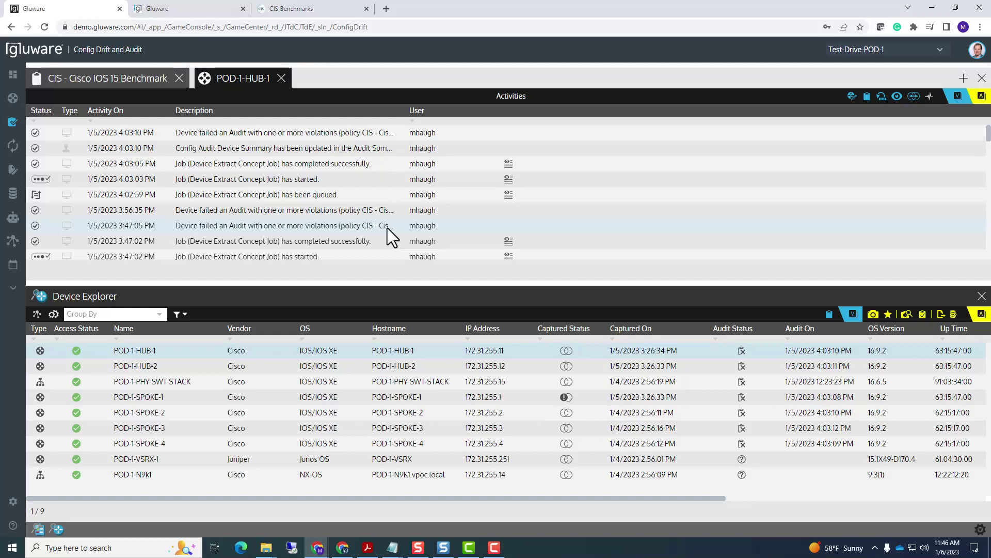
scroll(322, 236, down, 1)
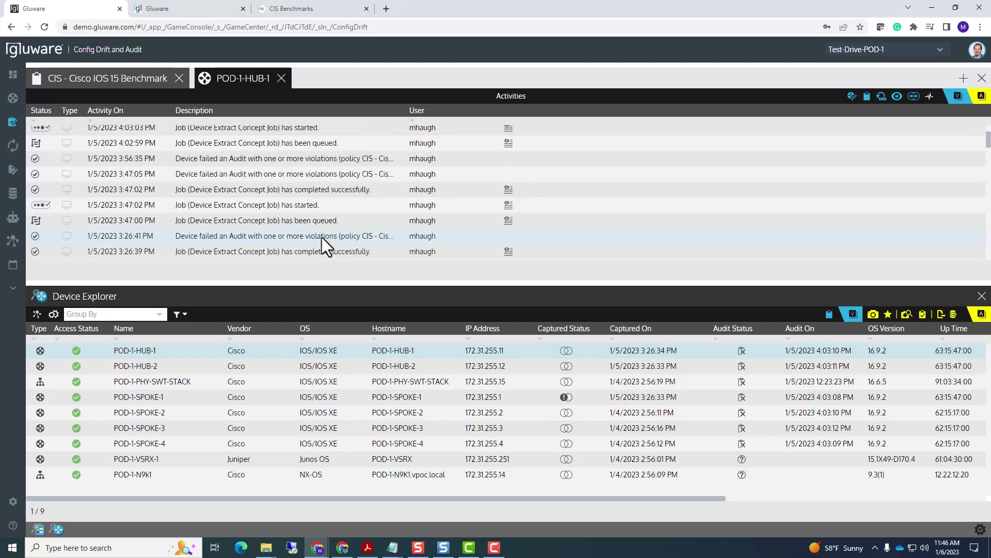
mouse_move(511, 184)
scroll(514, 171, up, 1)
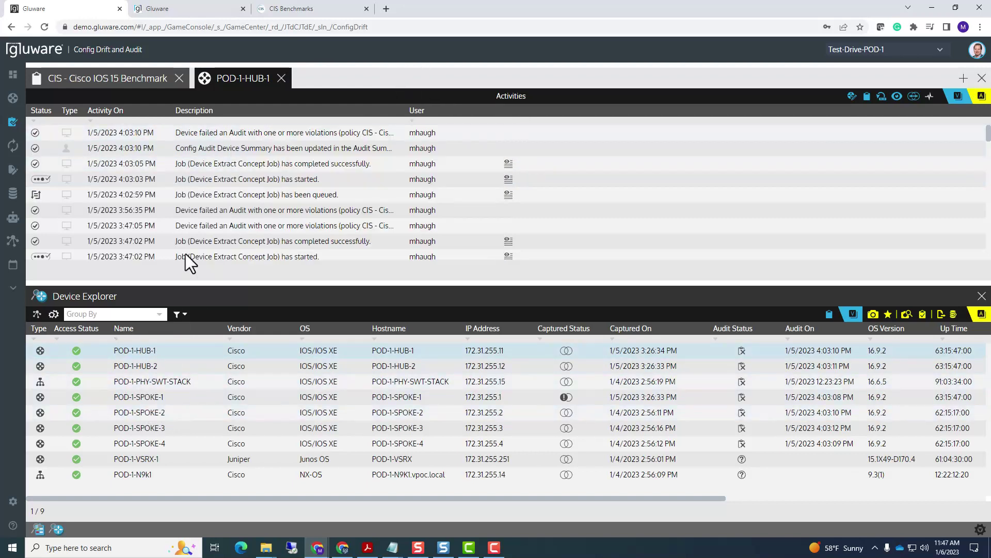
click(281, 78)
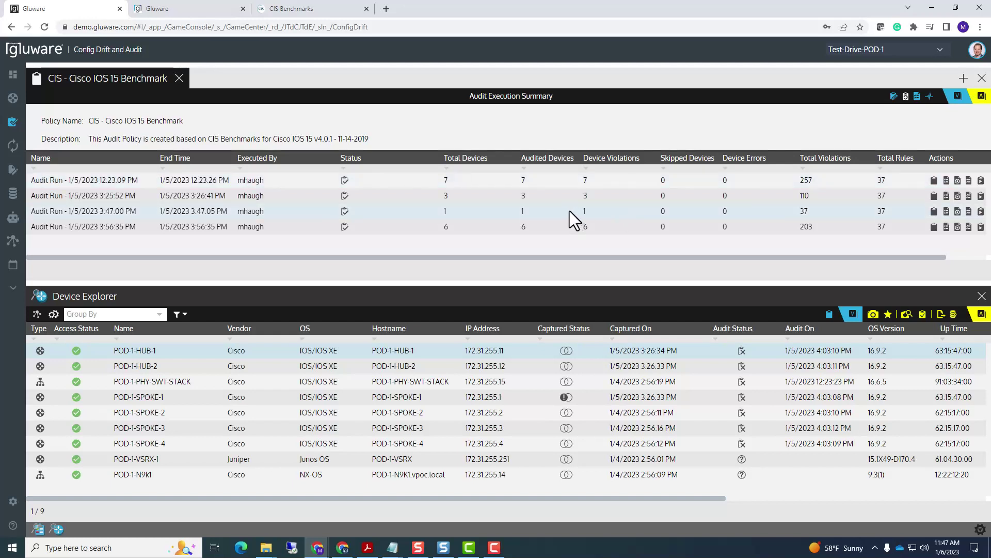
Step: View the 12:23:09 PM audit run's target devices, and open its audit execution results in a taller pane
click(958, 181)
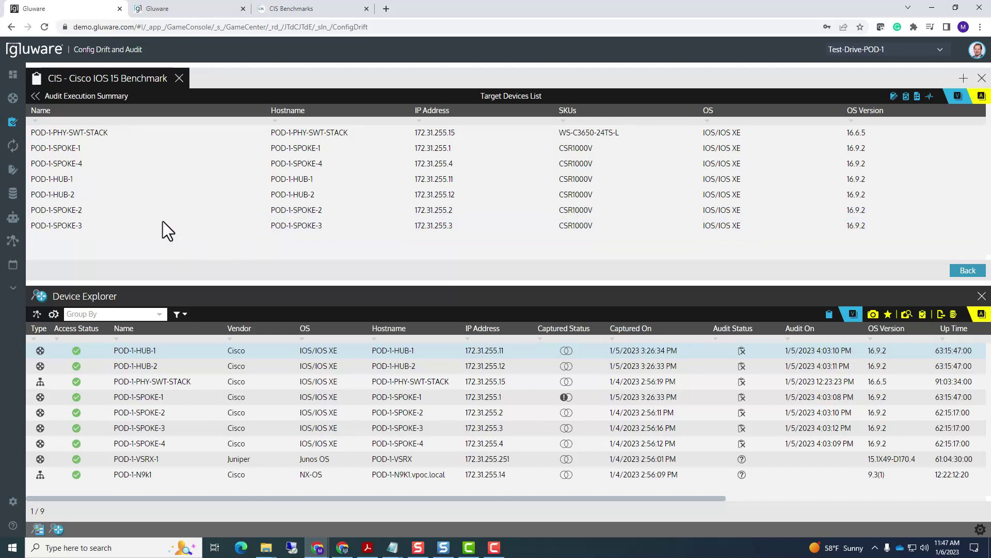
click(84, 96)
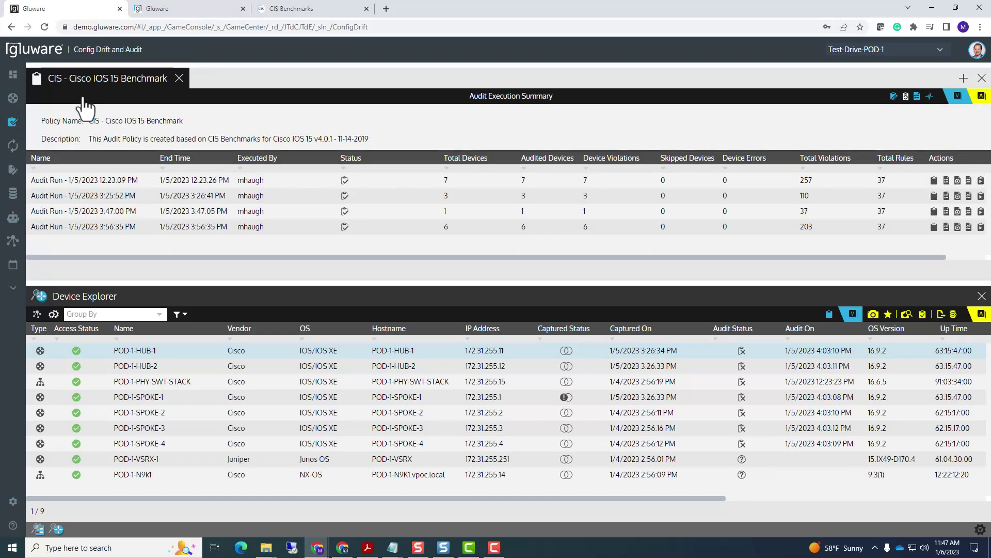
click(969, 181)
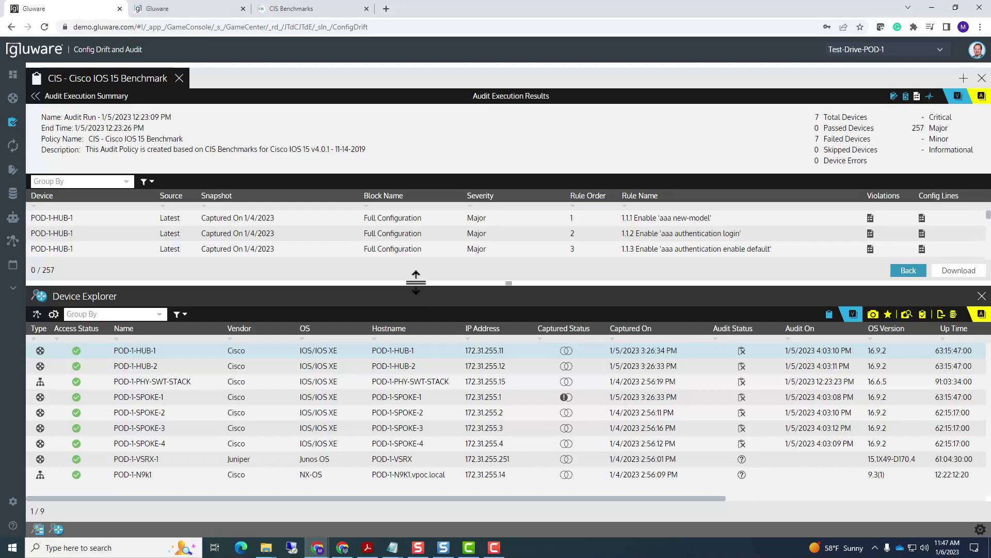
drag(419, 284, 416, 404)
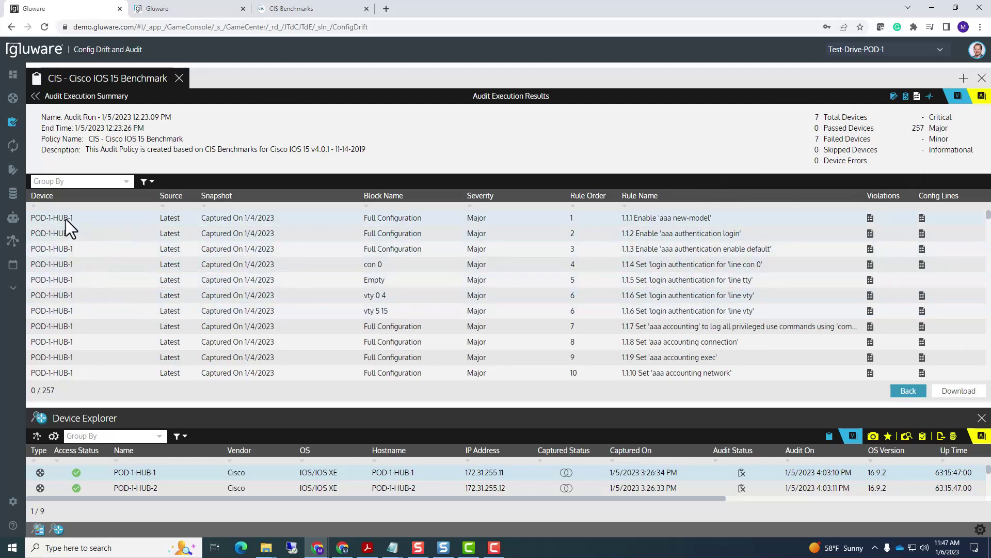
scroll(70, 237, down, 1)
scroll(76, 240, up, 1)
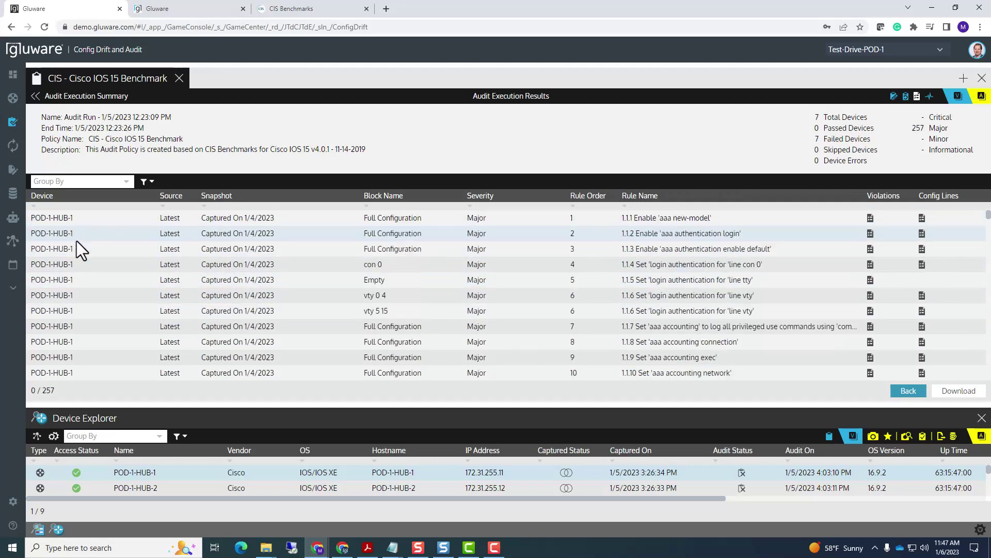
Step: Examine POD-1-HUB-1's violation details for rule 1.1.1 and config lines for rule 1.1.6 on vty 5 15, and browse the other devices' results
click(871, 217)
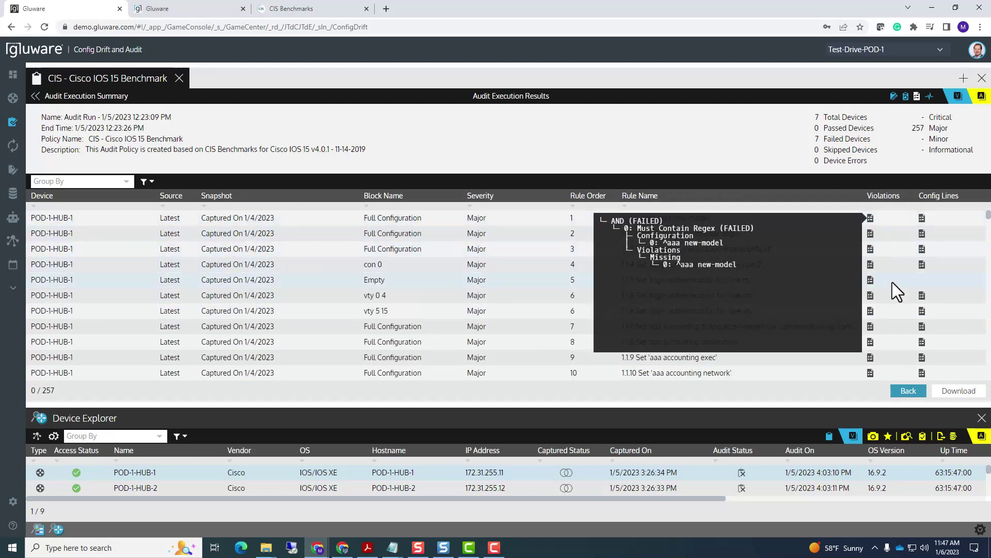
click(922, 310)
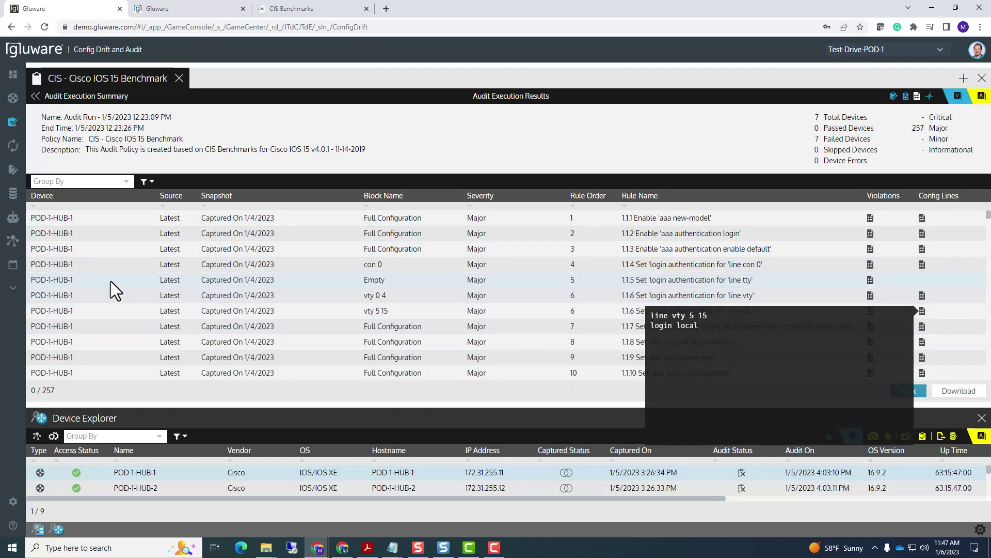
scroll(110, 280, down, 1)
scroll(59, 241, down, 4)
scroll(60, 252, down, 10)
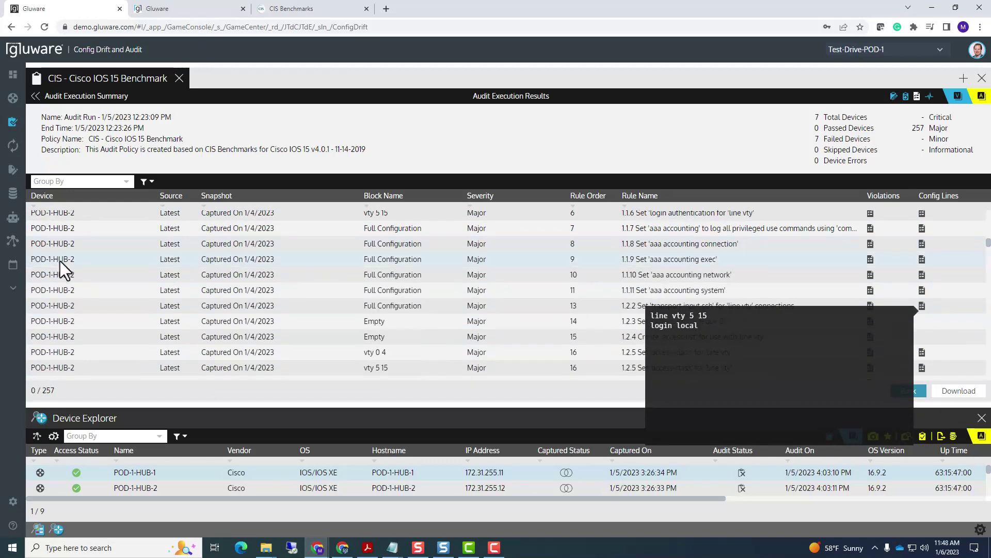
scroll(60, 261, down, 10)
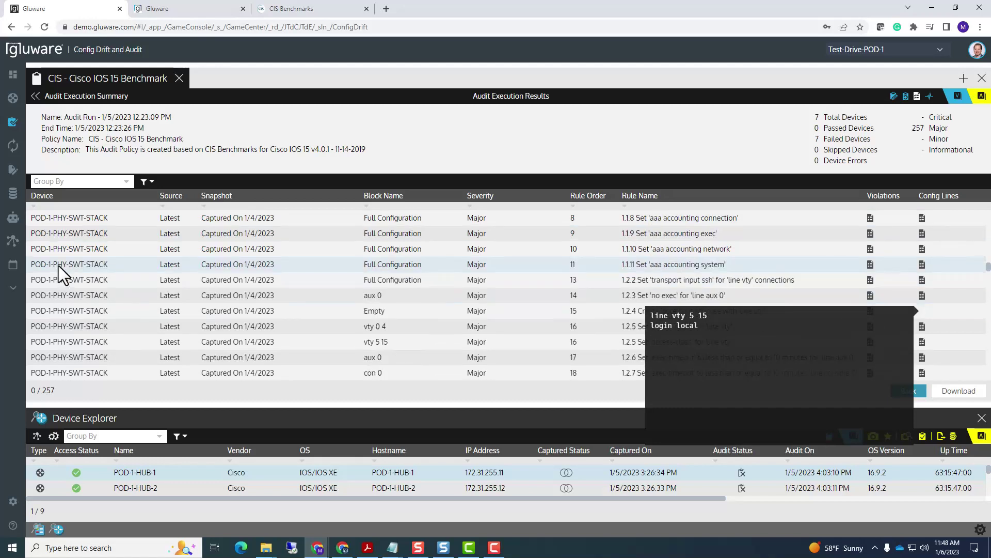
scroll(73, 286, down, 10)
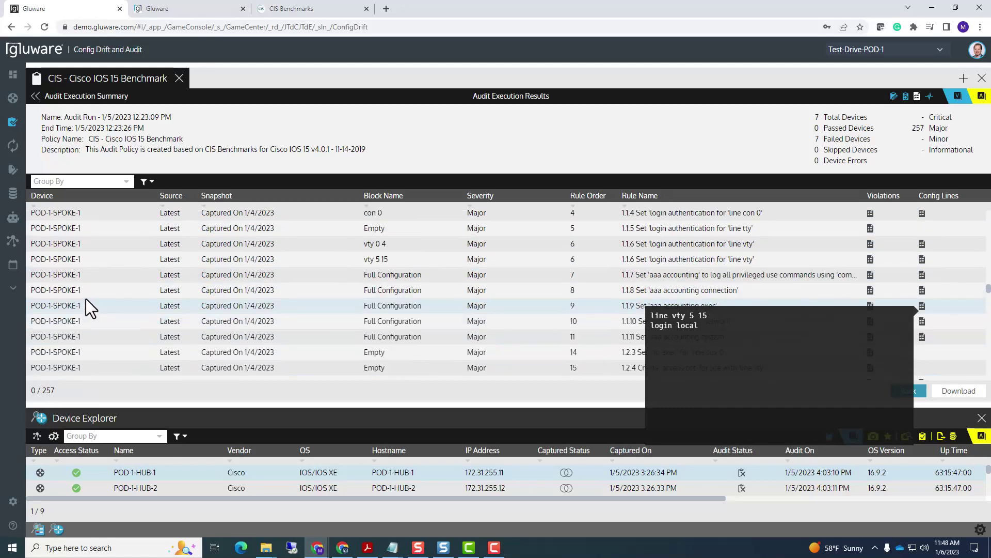
Step: Group the audit execution results by device
scroll(86, 299, down, 5)
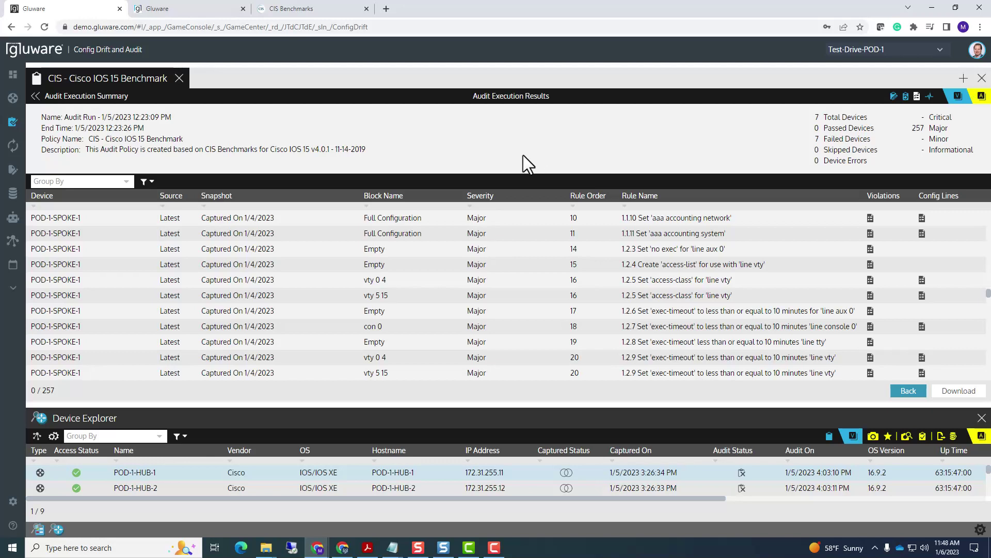
click(127, 182)
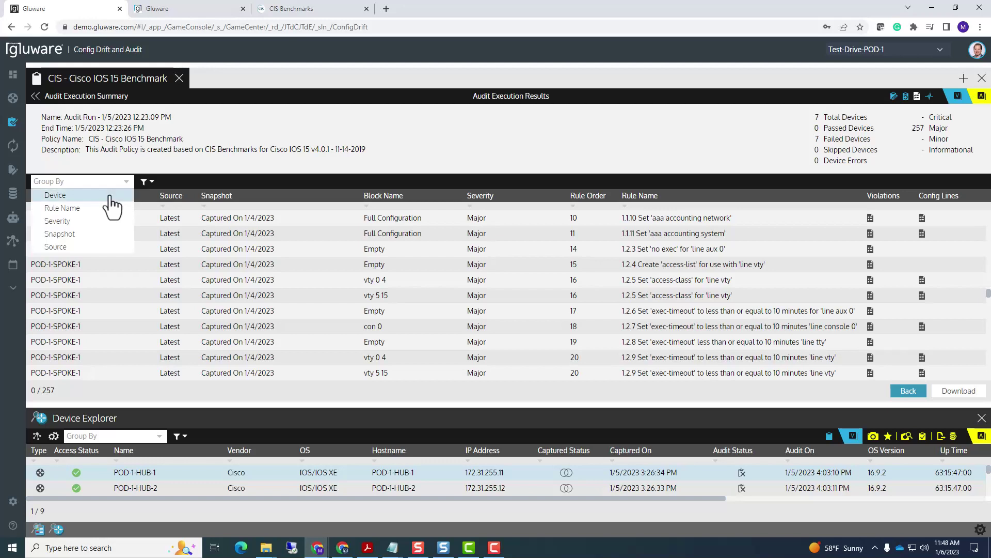
click(111, 196)
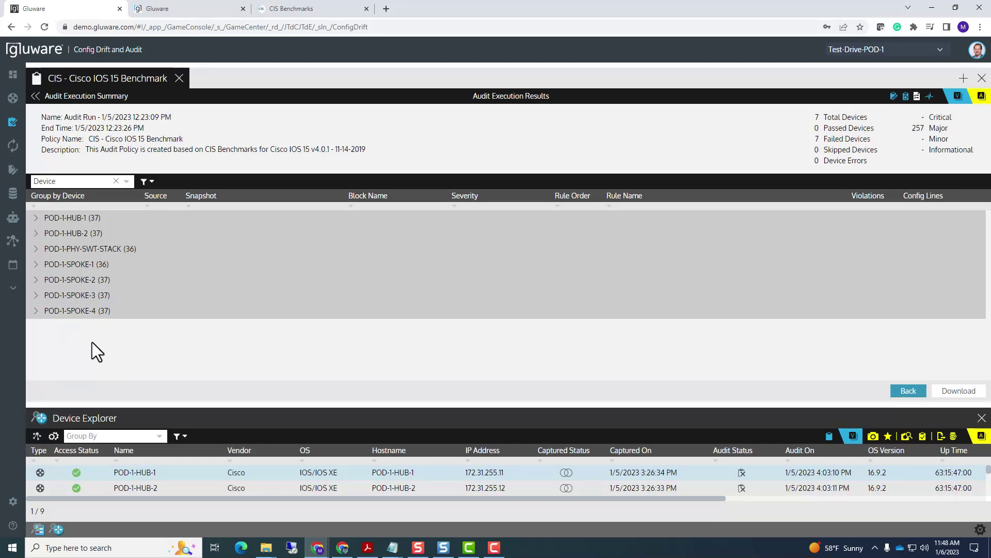
Step: Expand POD-1-HUB-1's results, examine its list of violated rules from 1.1.1 through the SNMP rules, and collapse the group
click(36, 219)
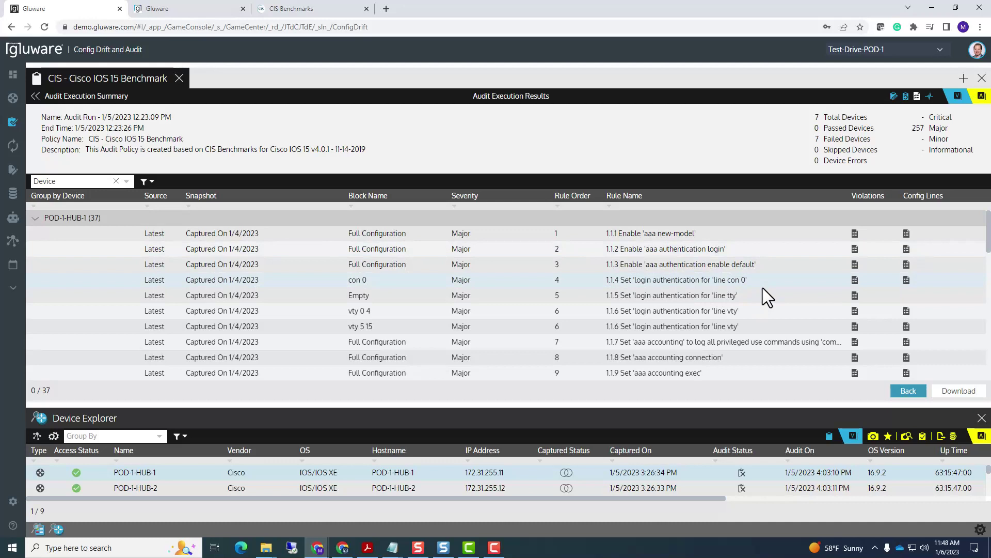
scroll(763, 287, down, 2)
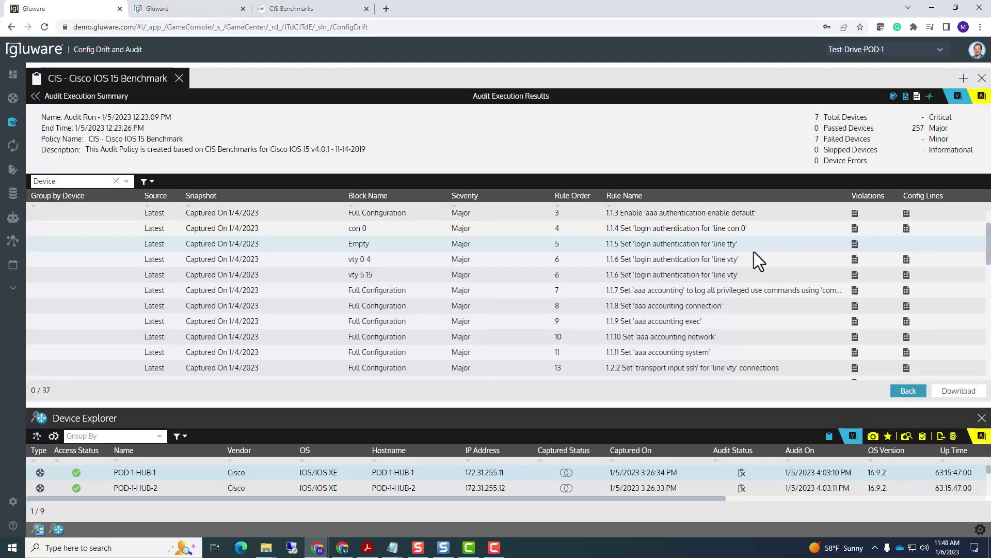
scroll(702, 296, down, 2)
scroll(689, 275, down, 6)
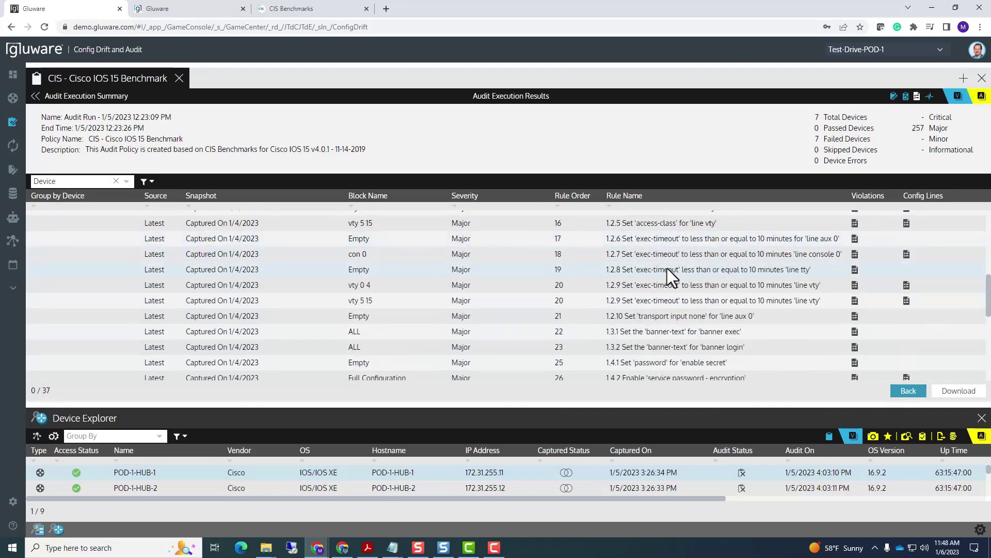
scroll(700, 310, down, 4)
scroll(698, 310, down, 6)
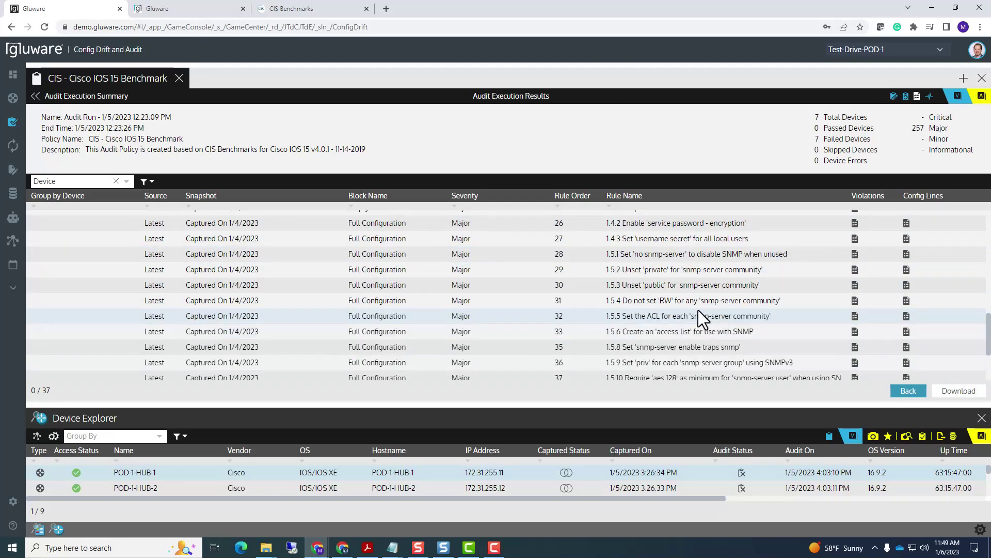
scroll(697, 310, up, 6)
scroll(697, 310, up, 8)
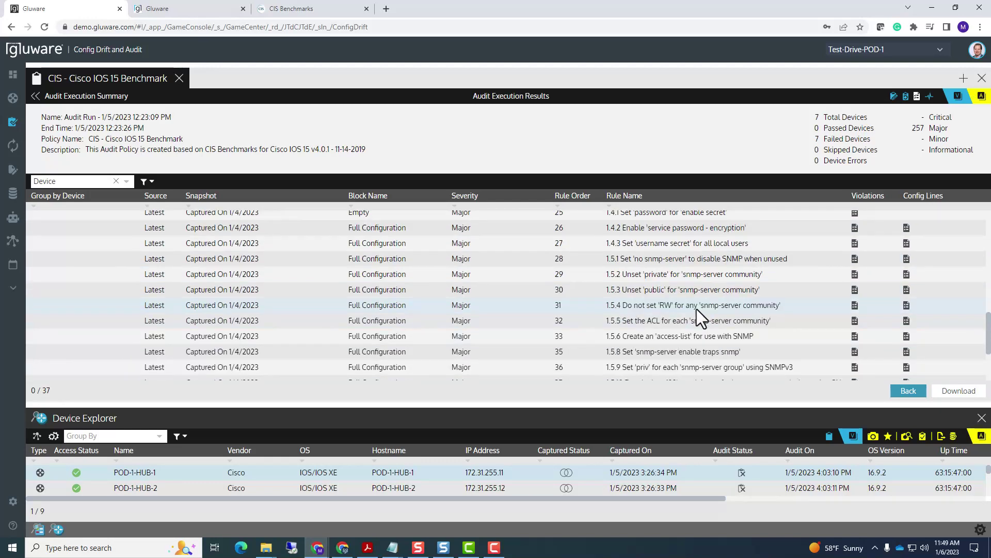
scroll(698, 308, up, 3)
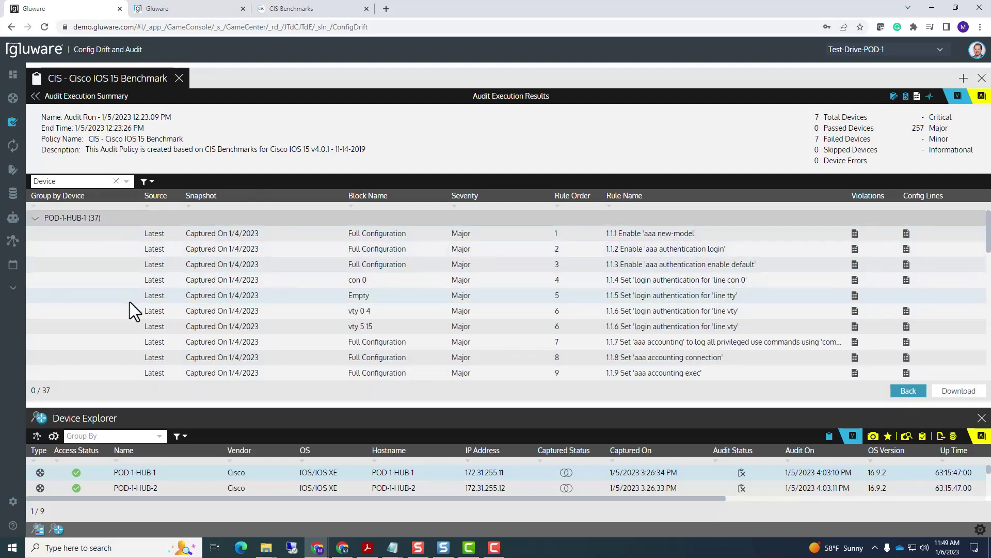
click(35, 219)
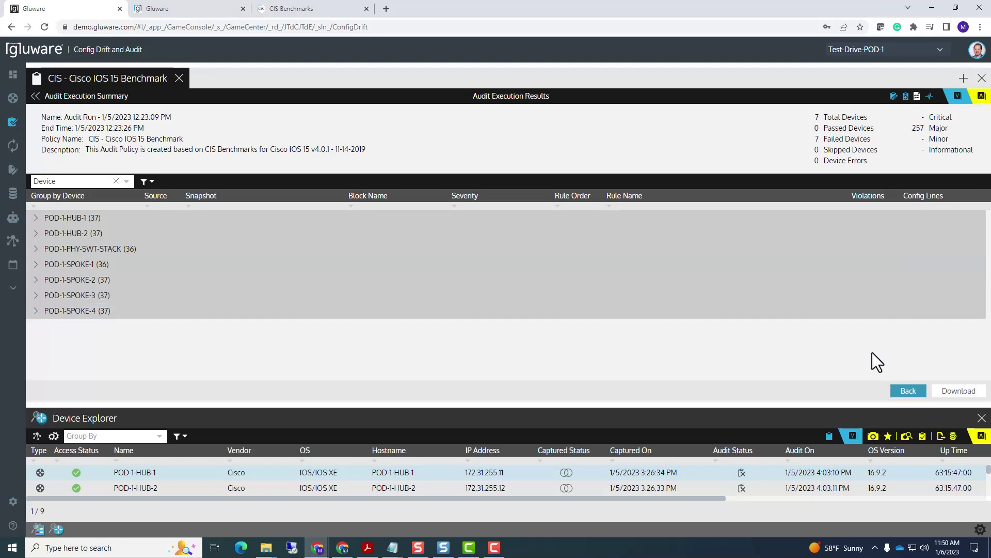
Step: Download the audit execution results and clear the grouping by device
click(960, 391)
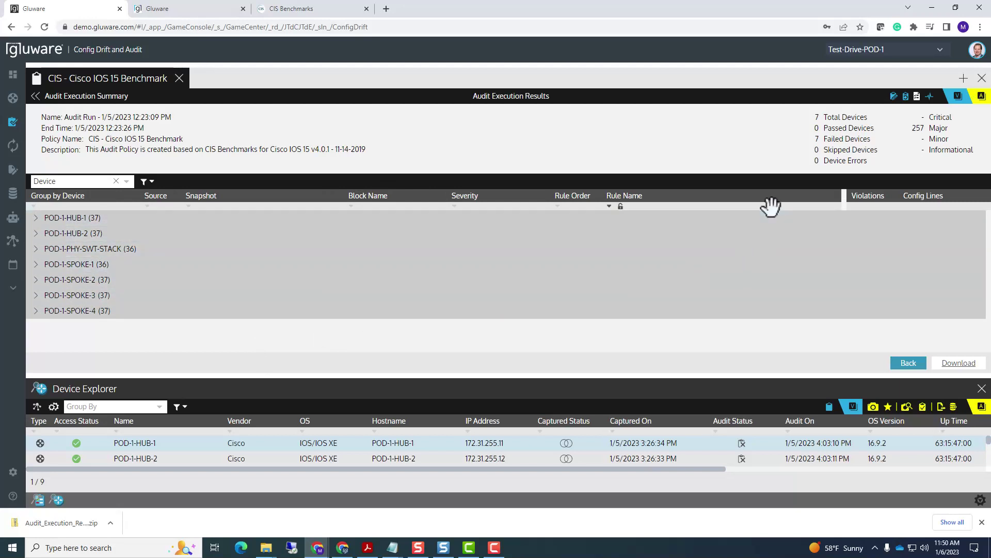
click(116, 182)
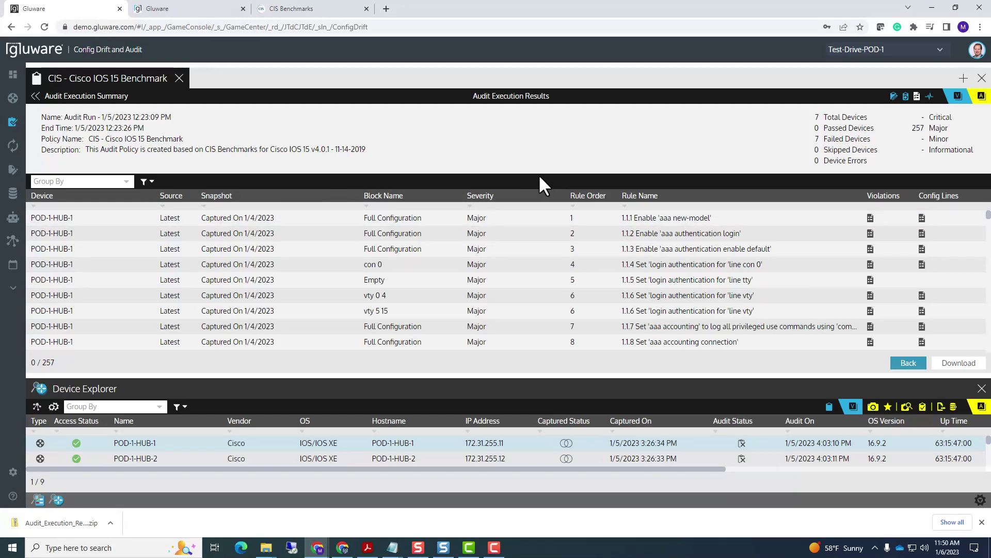
Step: Review the activity history of the CIS - Cisco IOS 15 Benchmark policy and that of device POD-1-HUB-1, and return to the policy
click(930, 98)
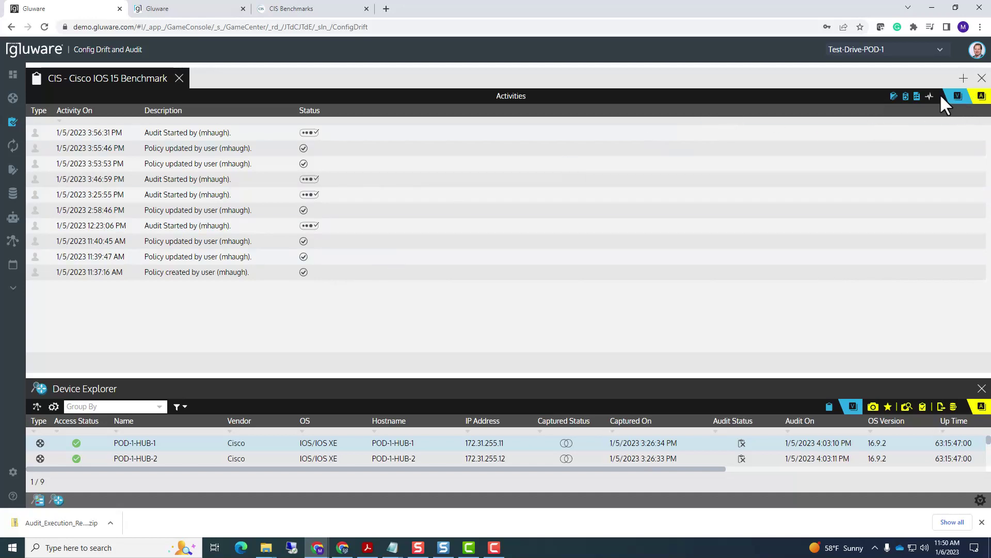
drag(591, 370, 589, 308)
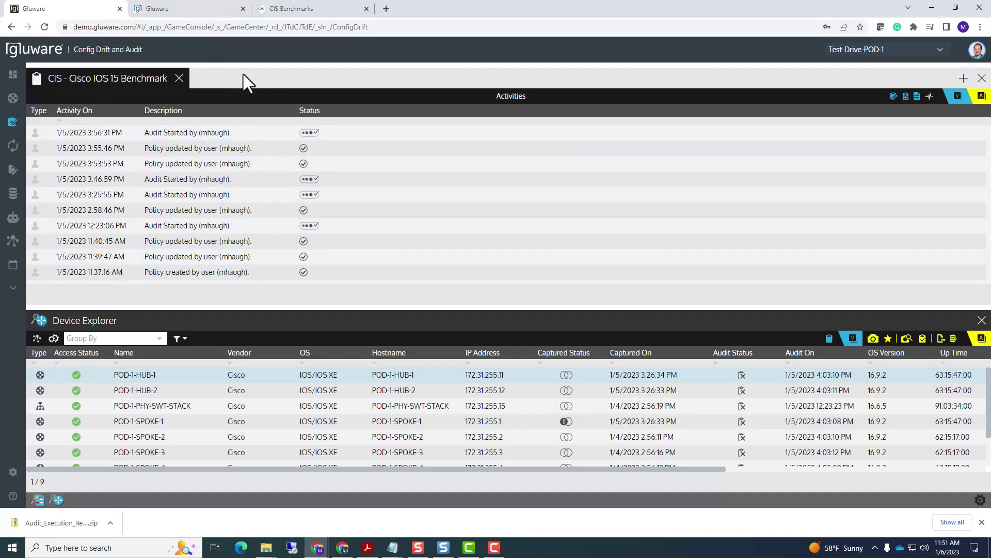
double_click(170, 374)
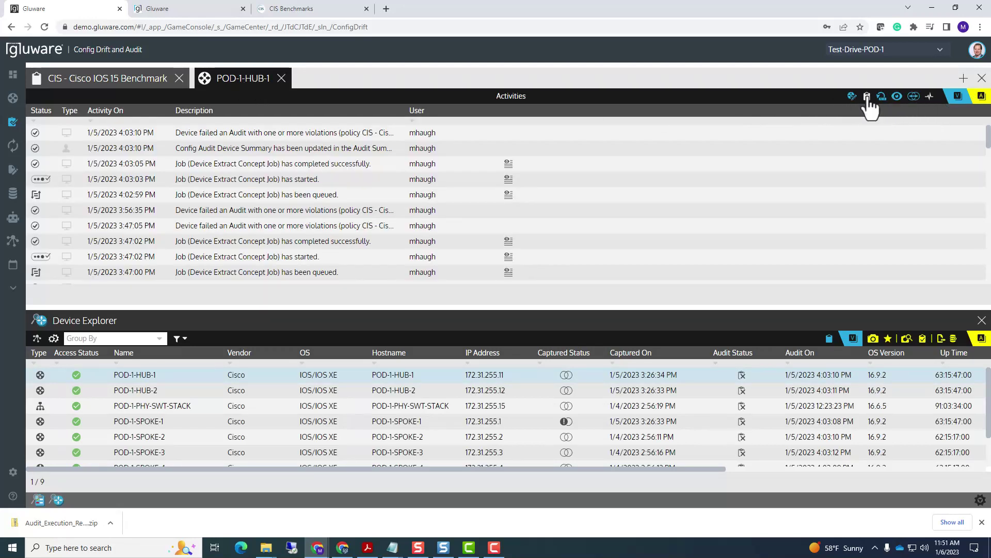
click(150, 83)
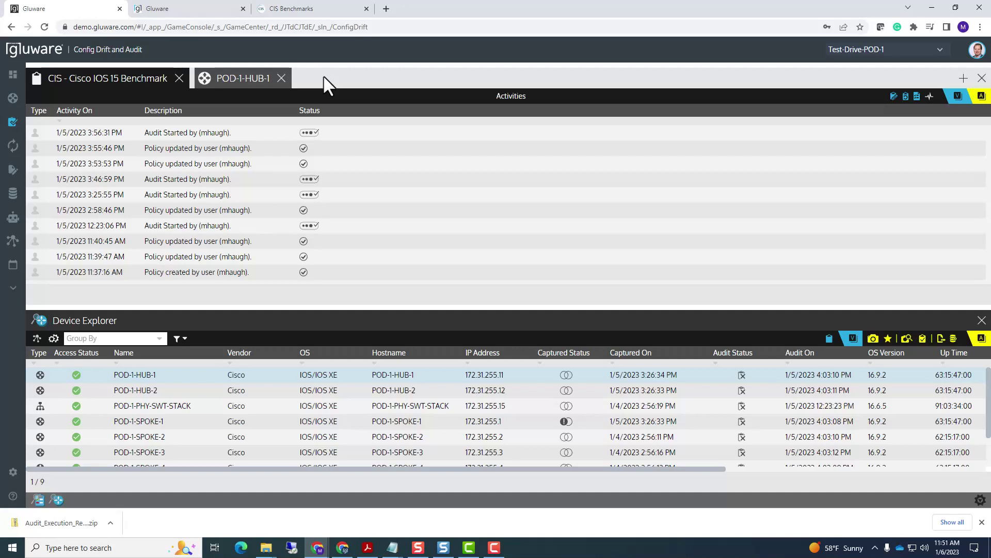
Step: Close POD-1-HUB-1 and the CIS - Cisco IOS 15 Benchmark policy, and show the Audit Policy Explorer in a taller pane
click(281, 78)
click(180, 78)
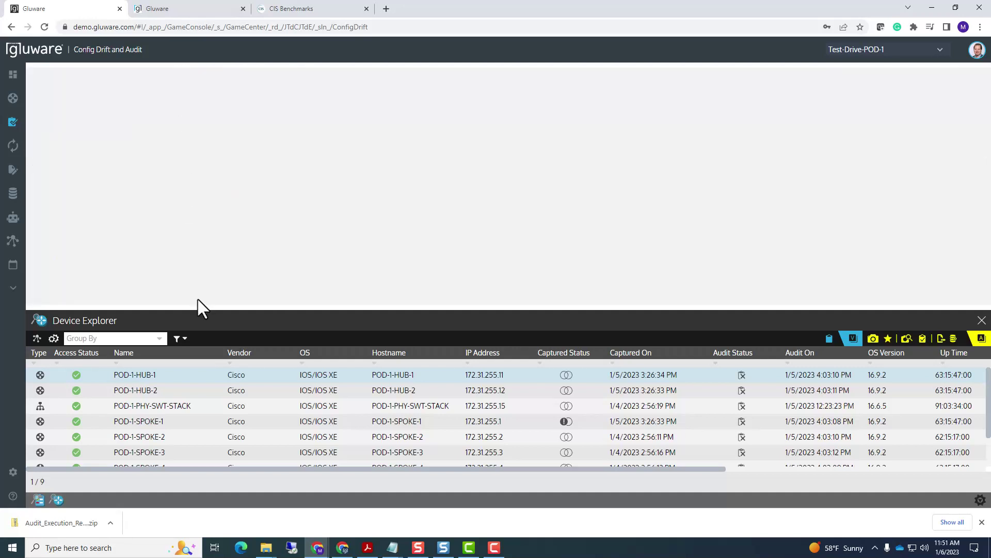
drag(199, 310, 206, 251)
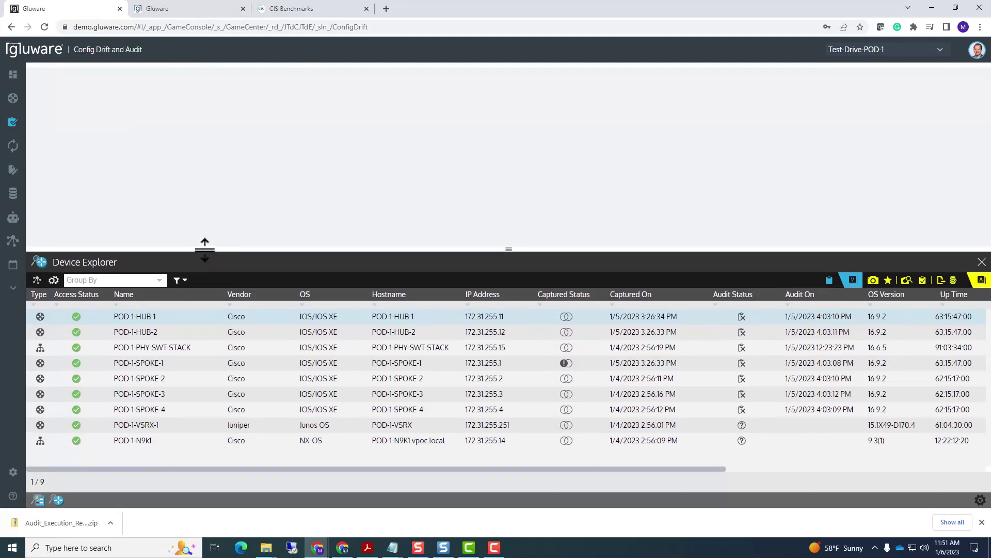
click(829, 281)
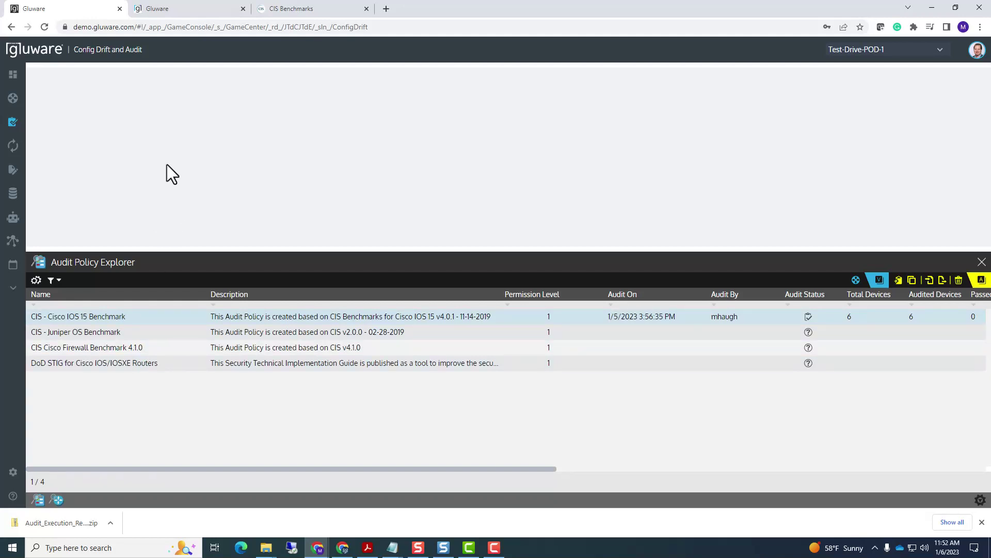
Step: Switch to the Gluware support site and open the CIS Cisco IOS 16 Benchmark v1.1.0 Audit article among the provided example audit policies
click(193, 9)
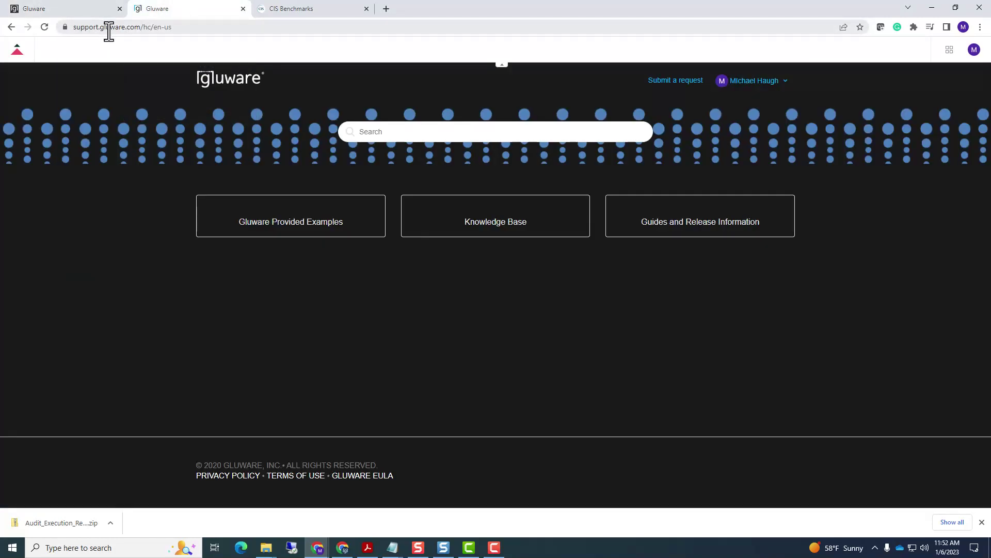
click(270, 220)
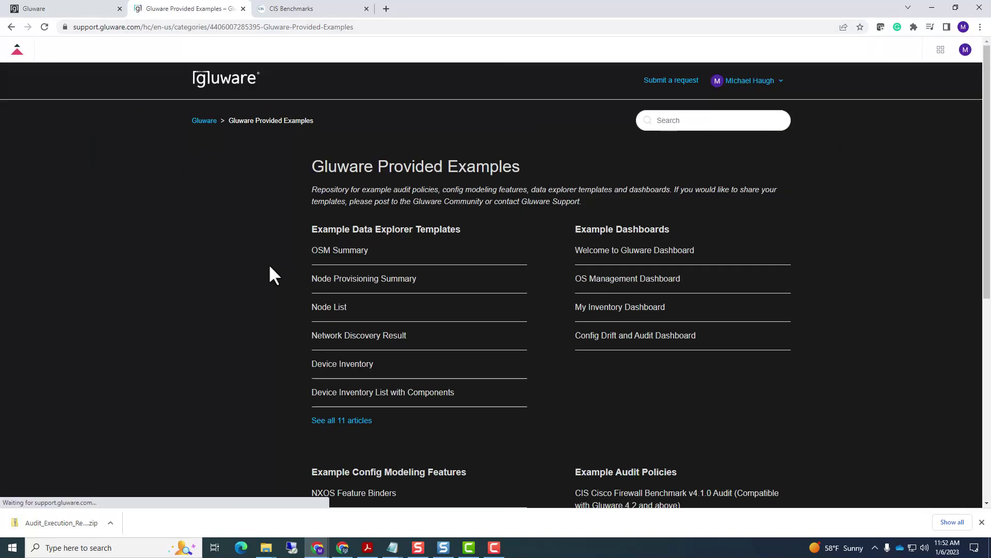
scroll(272, 275, down, 3)
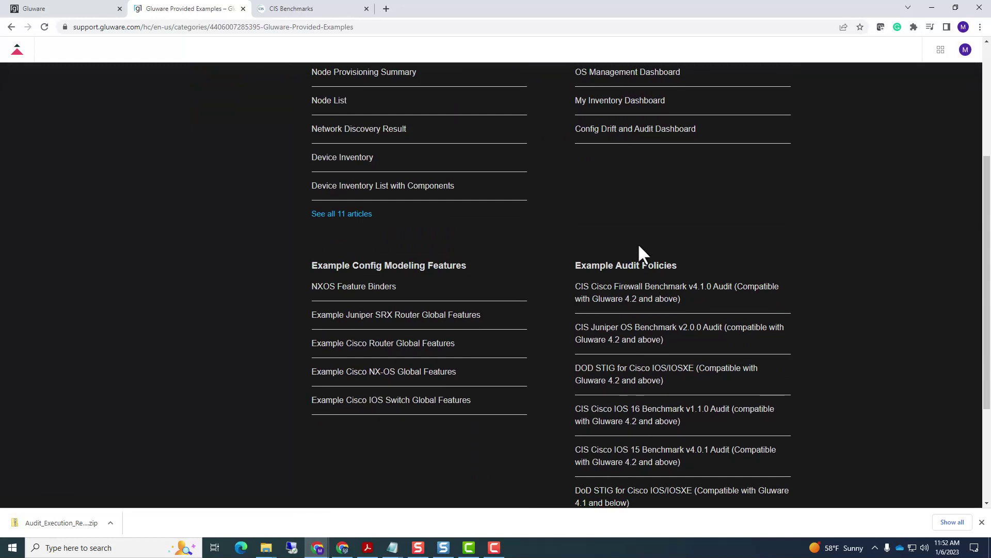
scroll(761, 304, down, 1)
scroll(792, 265, down, 2)
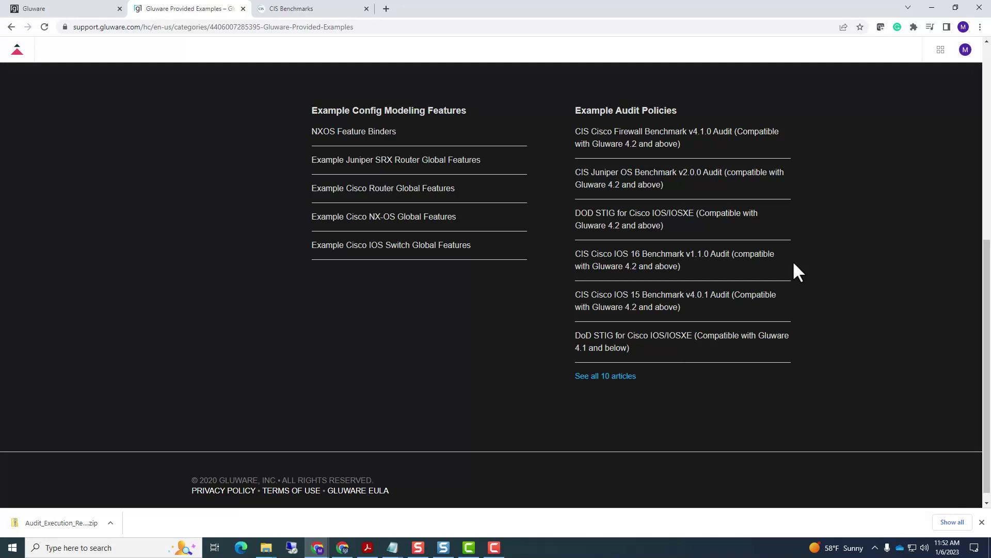
click(654, 257)
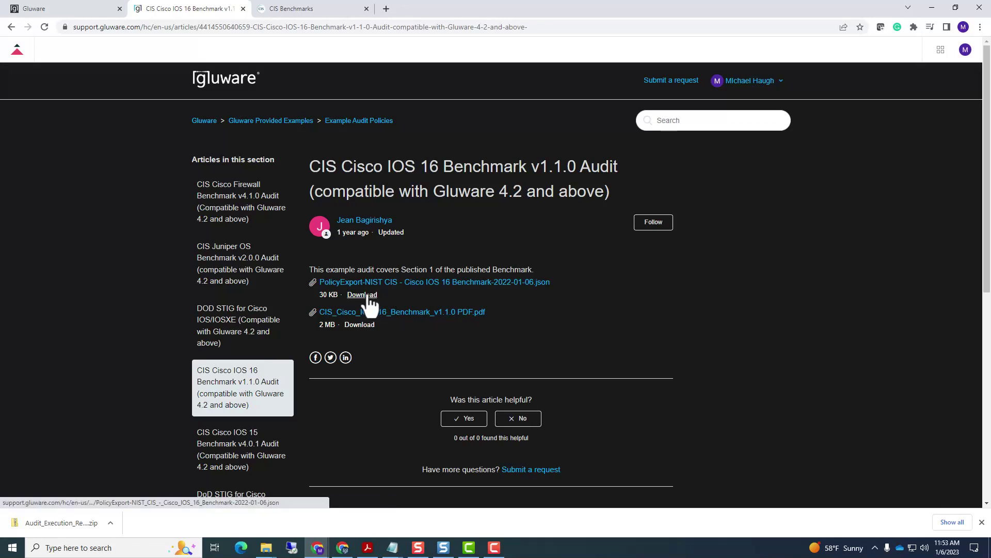
Step: Switch back to Gluware's Audit Policy Explorer, import the CIS Cisco IOS 16 Benchmark policy from its JSON file, and select the imported policy
click(102, 13)
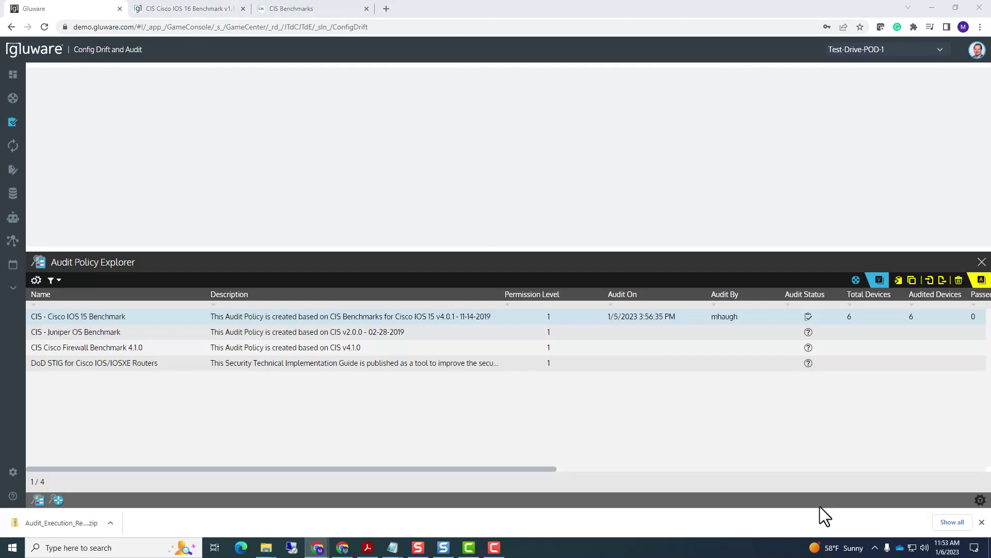
click(982, 522)
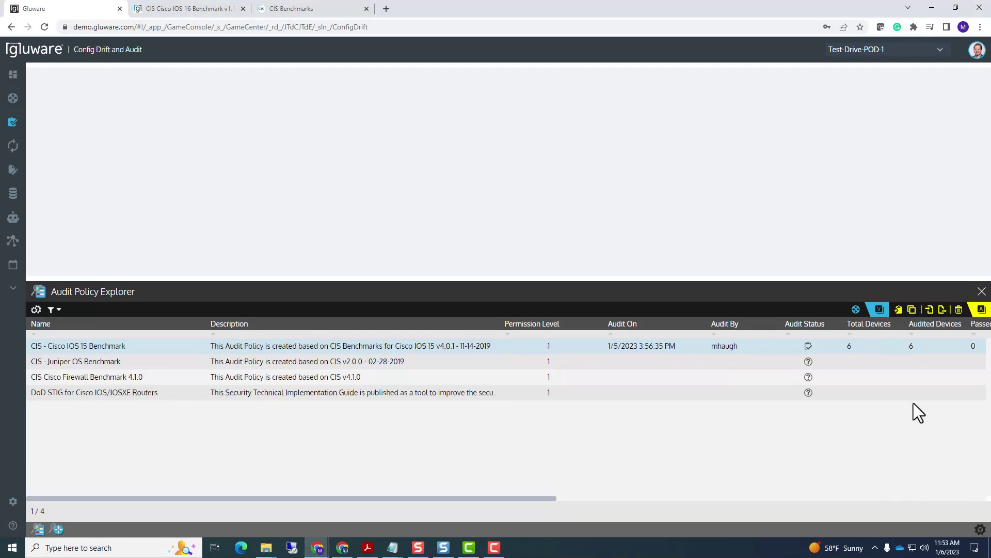
click(930, 310)
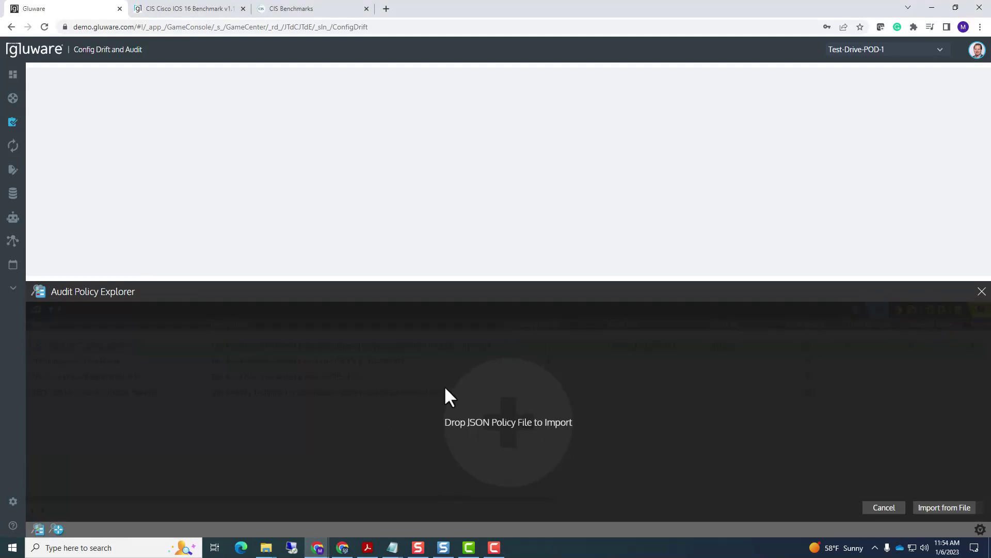
click(935, 512)
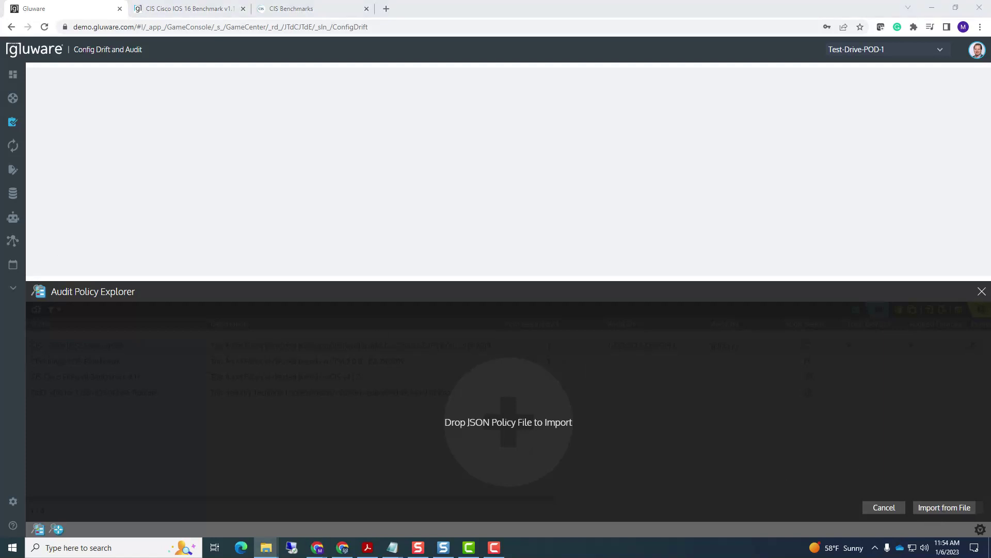
drag(3, 408, 419, 417)
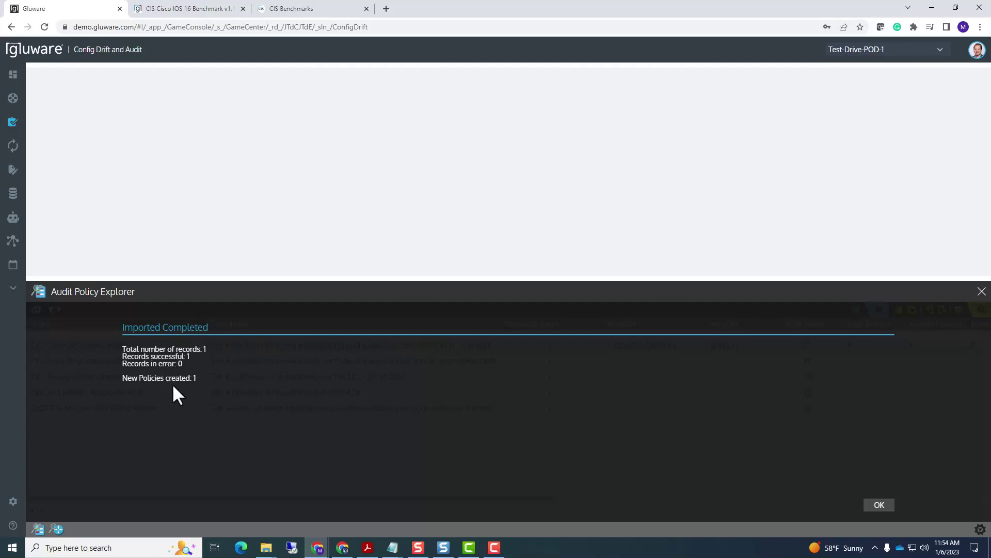
click(883, 507)
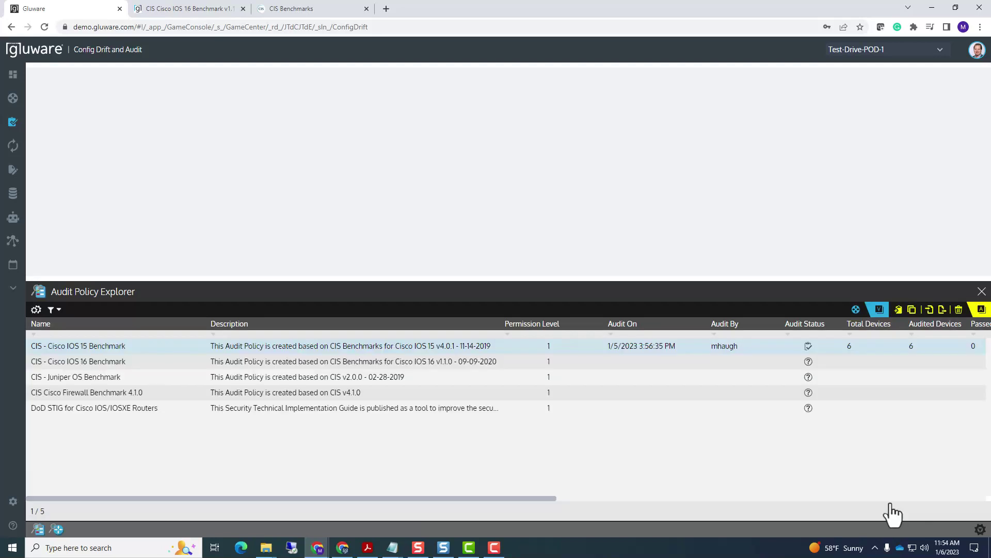
drag(405, 279, 411, 255)
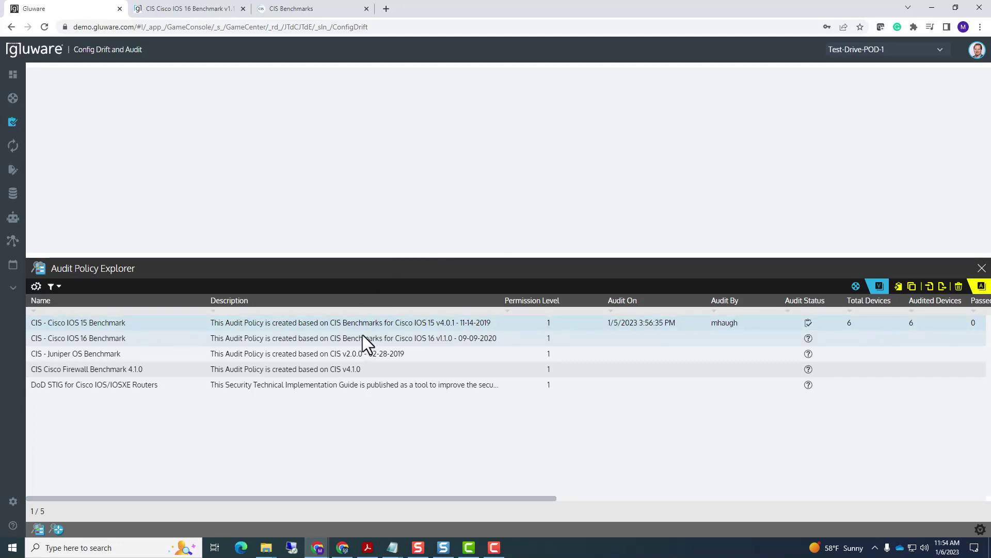
click(135, 339)
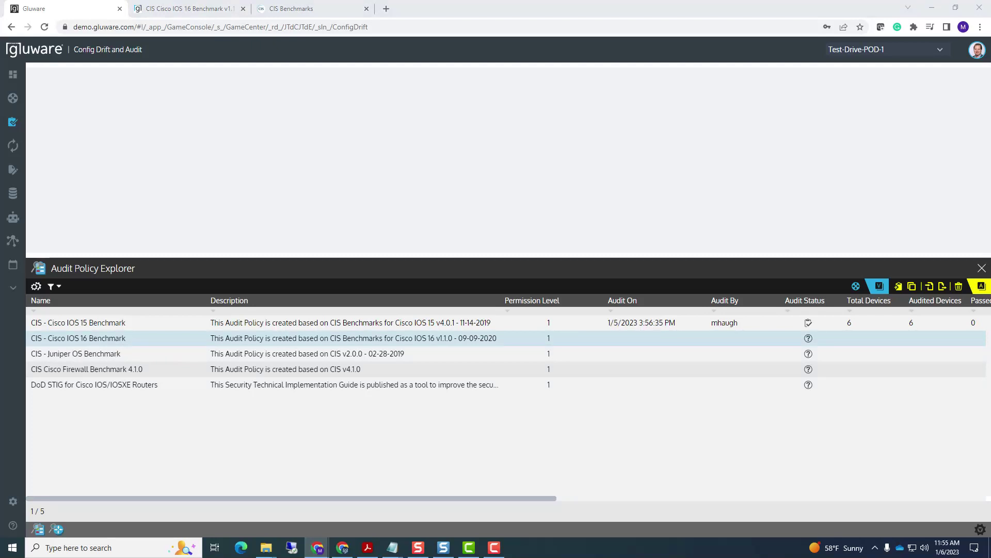
Step: Switch to the CIS Benchmarks site, browse the Cisco benchmark versions, and show the Network Devices category with its vendor entries collapsed
click(339, 10)
scroll(268, 240, up, 10)
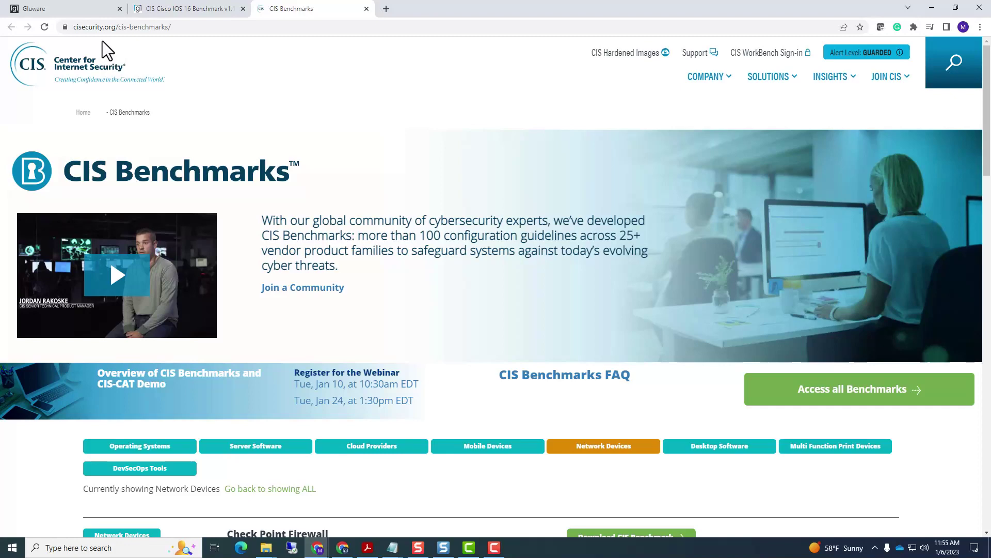
scroll(333, 159, down, 2)
scroll(334, 159, down, 5)
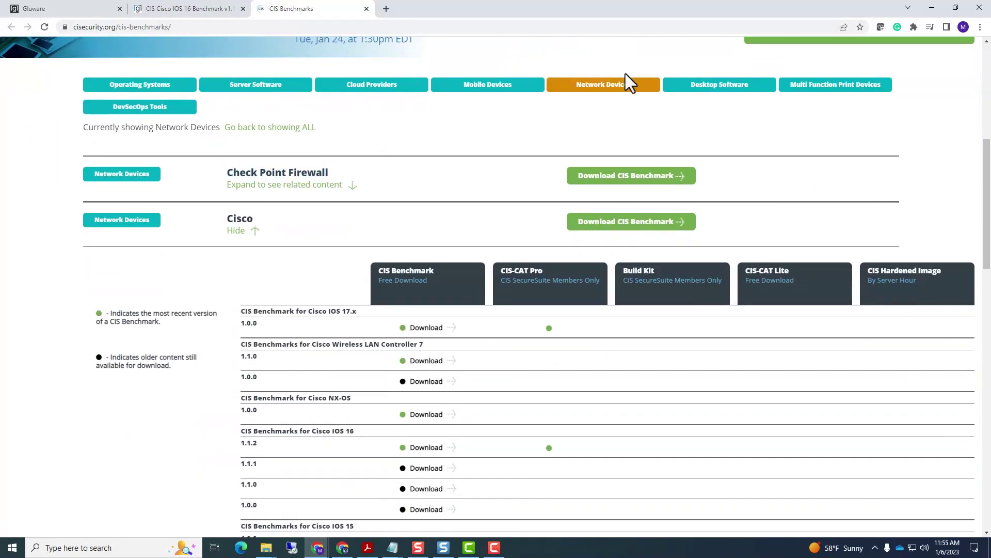
click(609, 85)
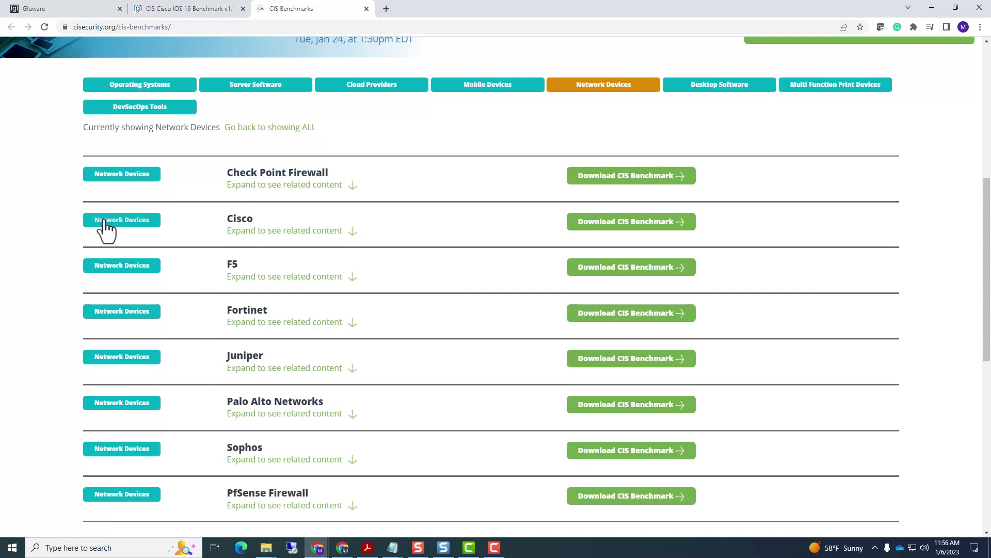
Step: Expand the Cisco entry under Network Devices and examine the benchmark versions offered for Cisco IOS 16
click(270, 231)
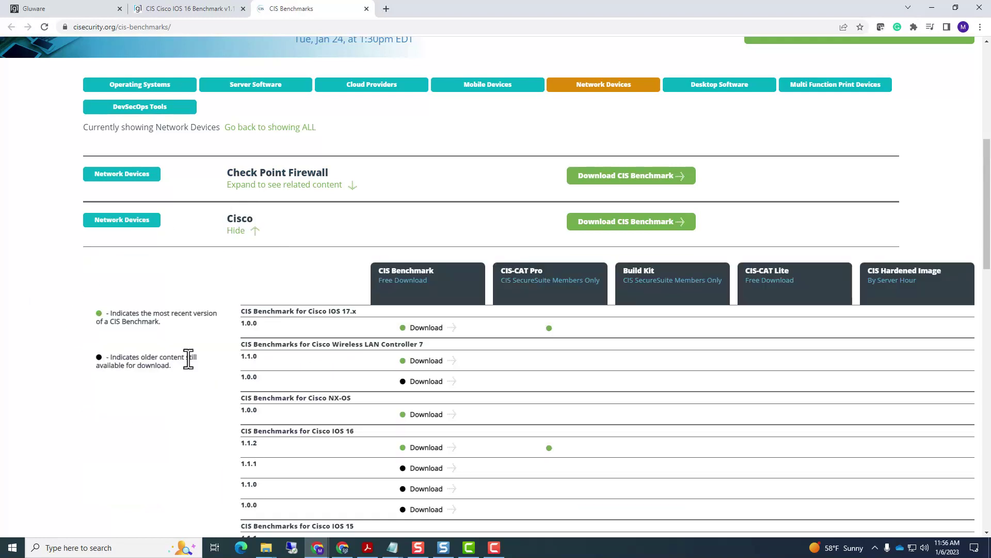
scroll(187, 364, down, 2)
scroll(187, 363, down, 1)
scroll(190, 357, down, 2)
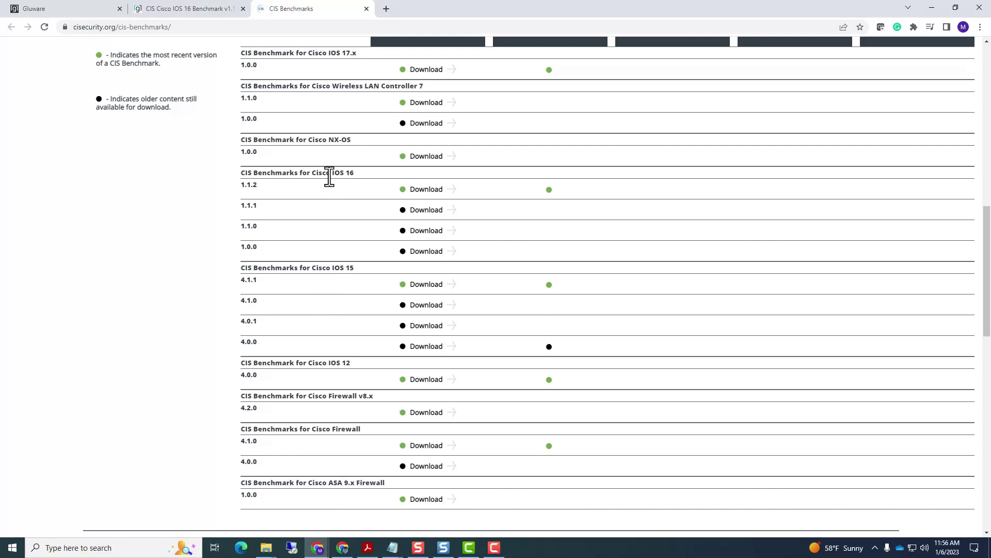
drag(331, 172, 378, 175)
click(177, 225)
scroll(176, 224, up, 2)
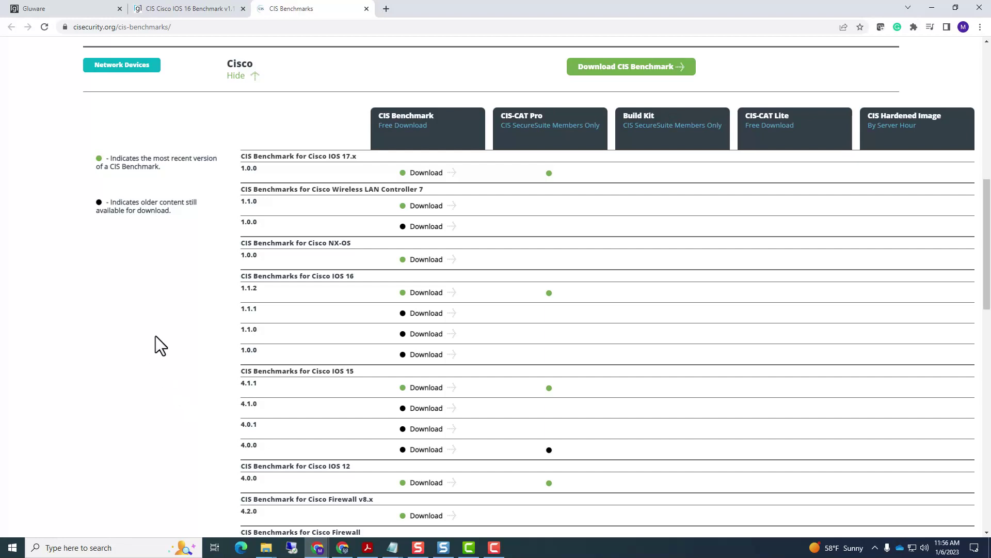
Step: Switch back to Gluware, open the CIS - Cisco IOS 16 Benchmark policy, and enlarge its details pane
click(172, 9)
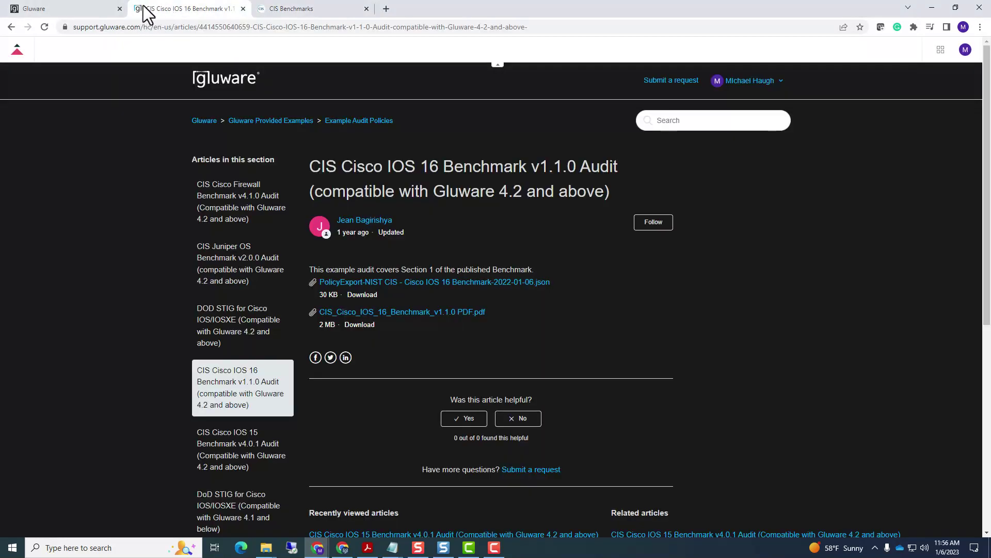
click(84, 8)
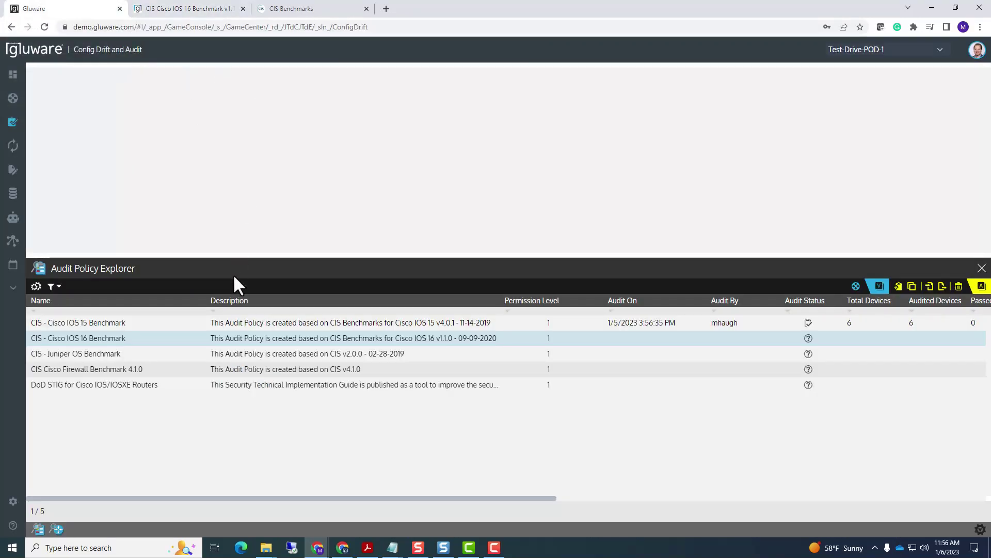
double_click(163, 339)
drag(185, 267, 186, 368)
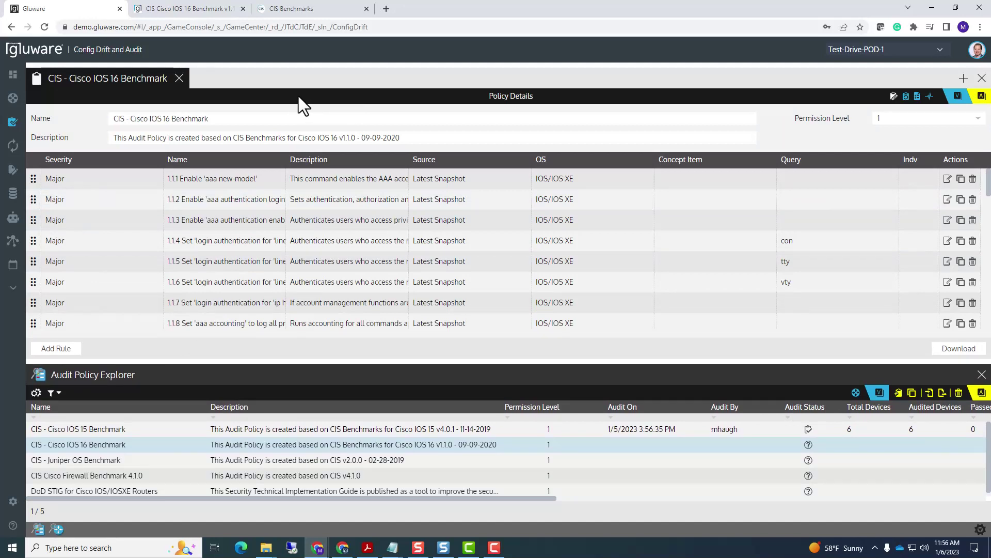
Step: Review the policy's name and the CIS benchmark its description refers to
drag(217, 119, 111, 118)
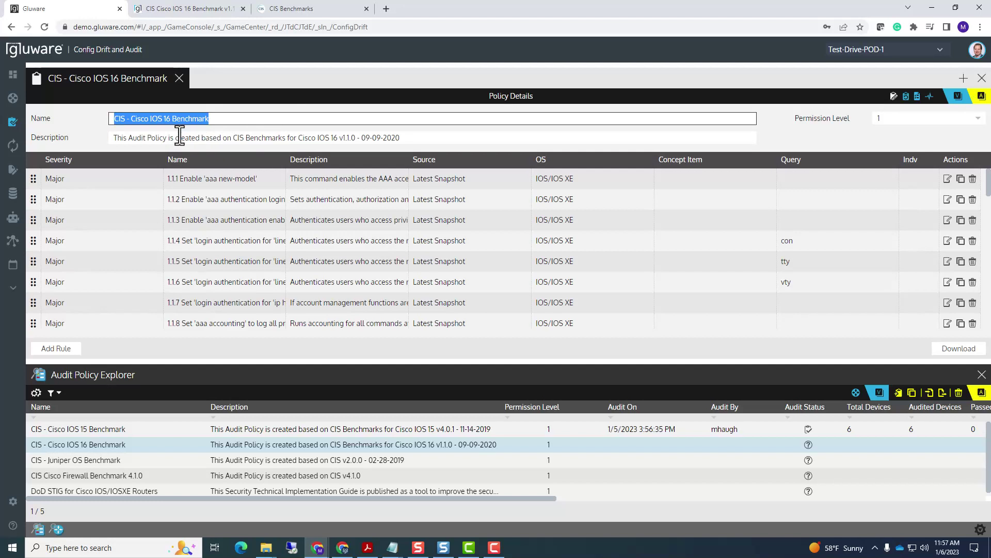
drag(235, 138, 350, 138)
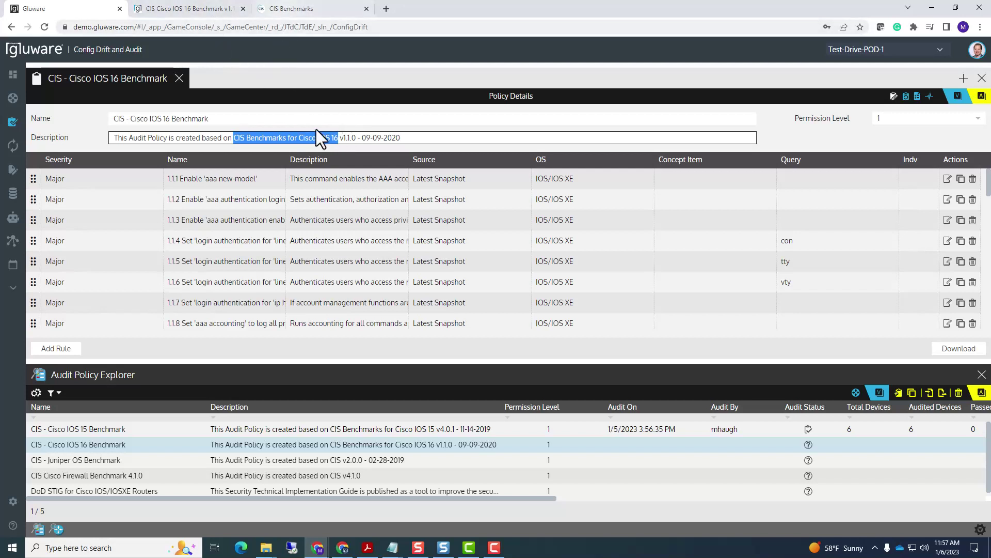
click(434, 139)
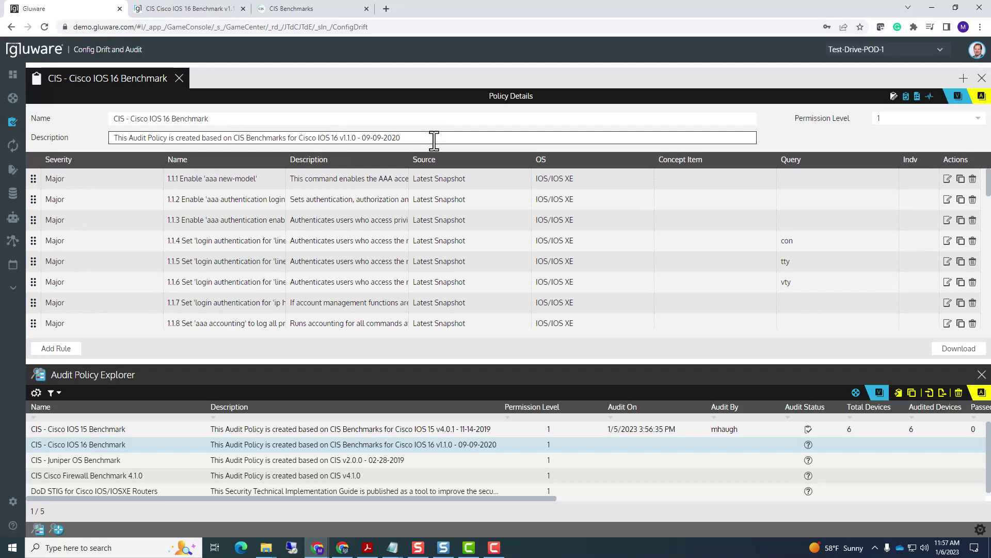
click(773, 139)
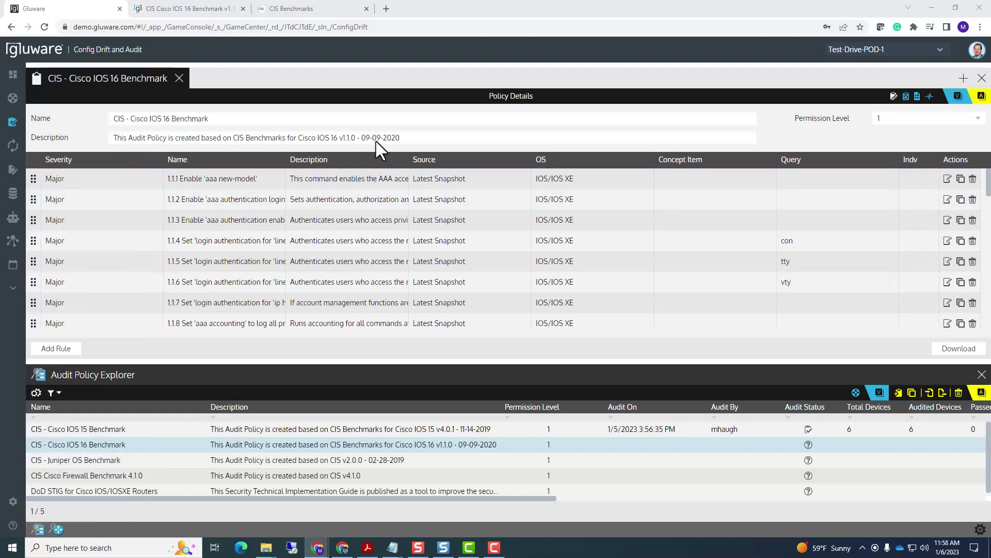
Step: Look through the policy's rule list and widen its Description column so more of the text shows
drag(148, 119, 229, 127)
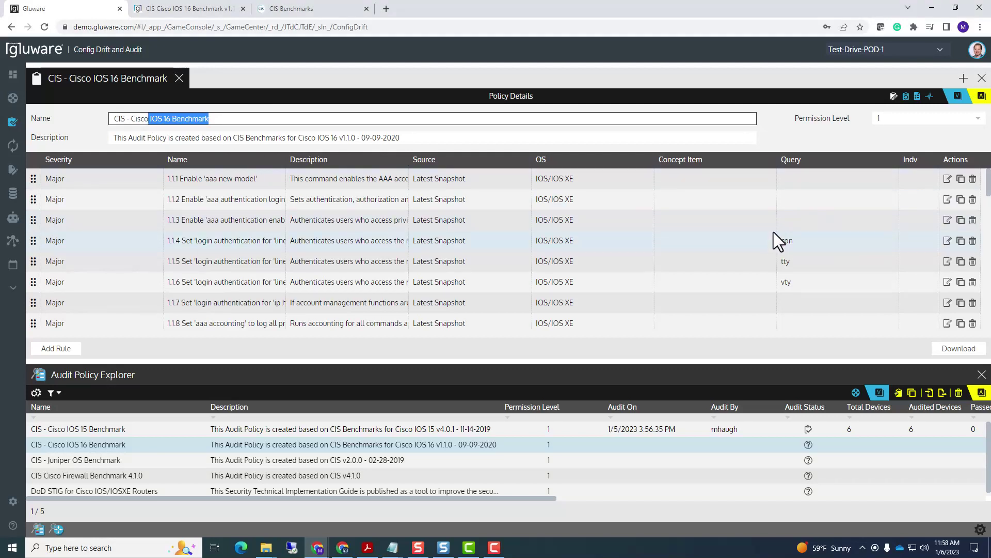
scroll(773, 232, down, 1)
scroll(773, 234, down, 2)
scroll(773, 253, down, 5)
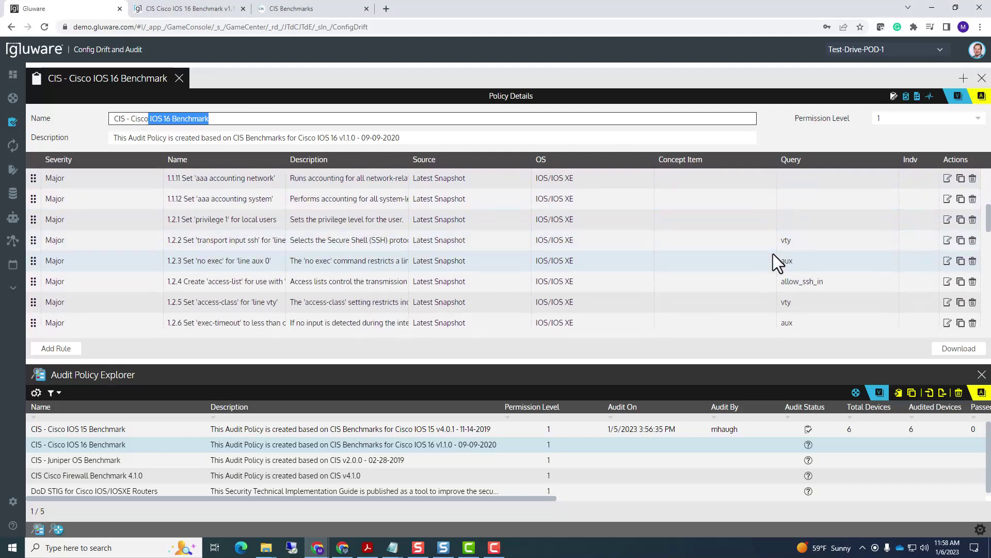
scroll(773, 255, up, 7)
scroll(773, 255, up, 3)
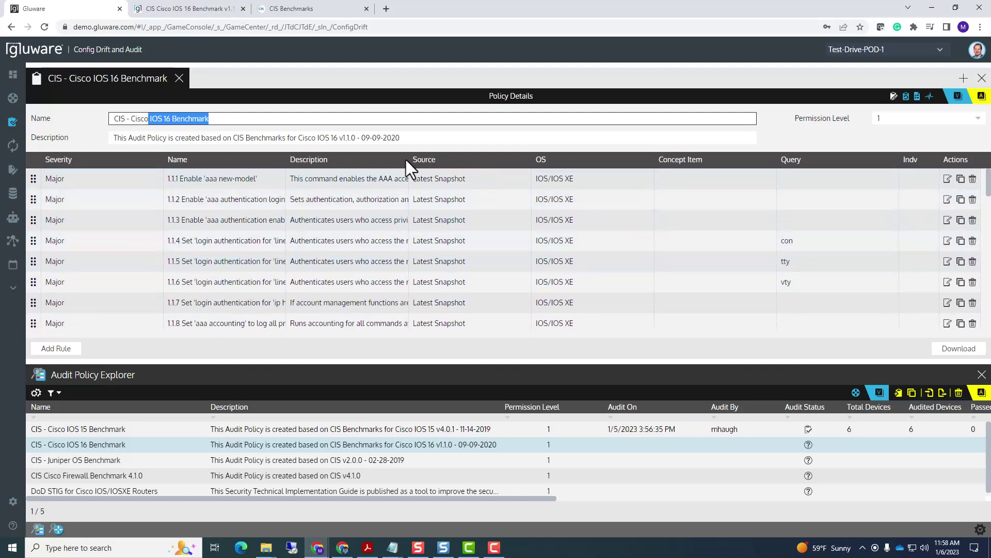
drag(409, 159, 469, 158)
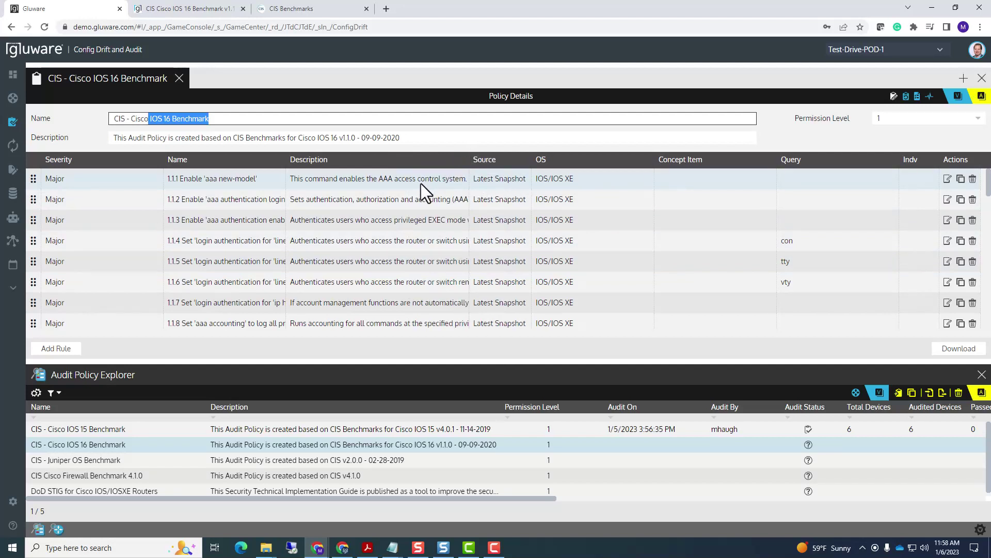
Step: Open the details of rule 1.1.1 and step through the following rules up to 1.1.4, examining their conditions
click(948, 180)
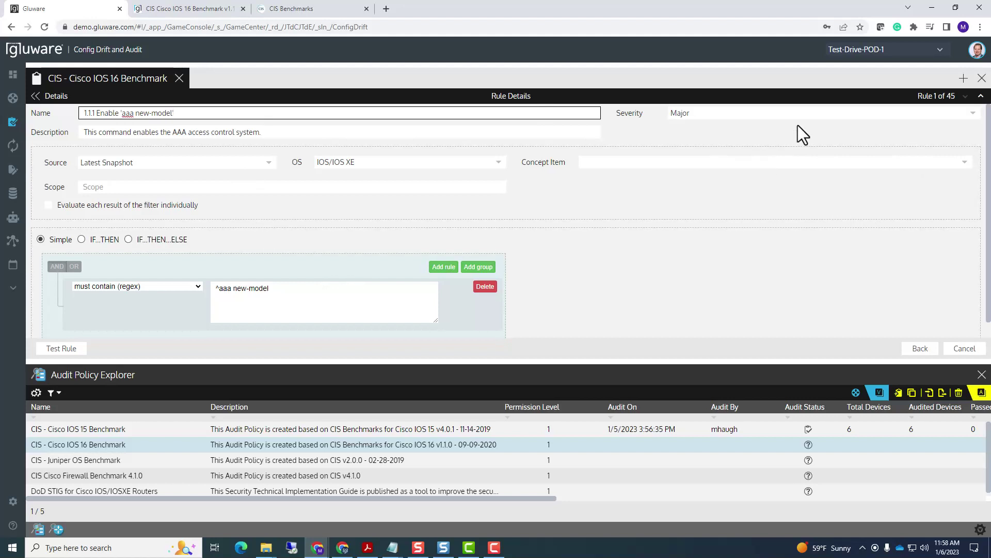
click(981, 97)
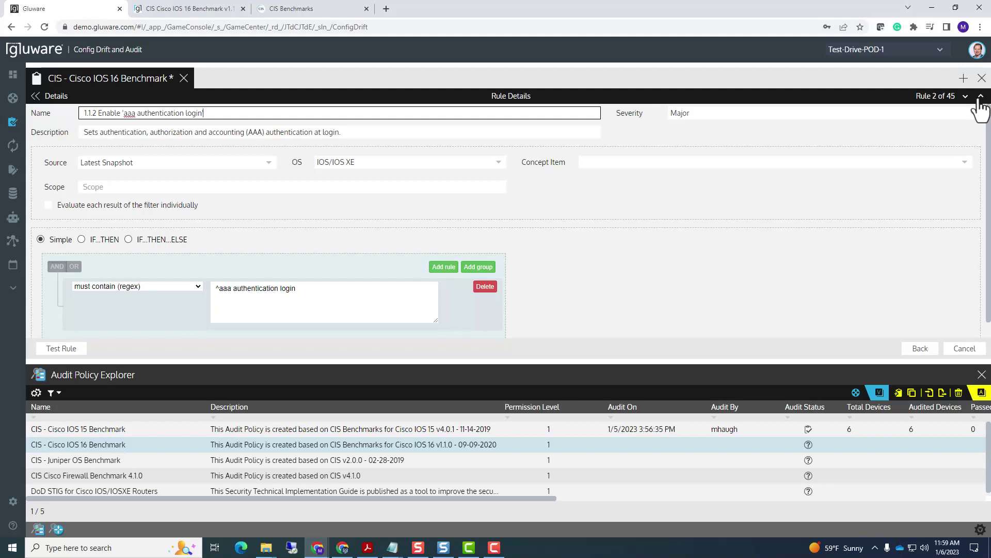
click(981, 97)
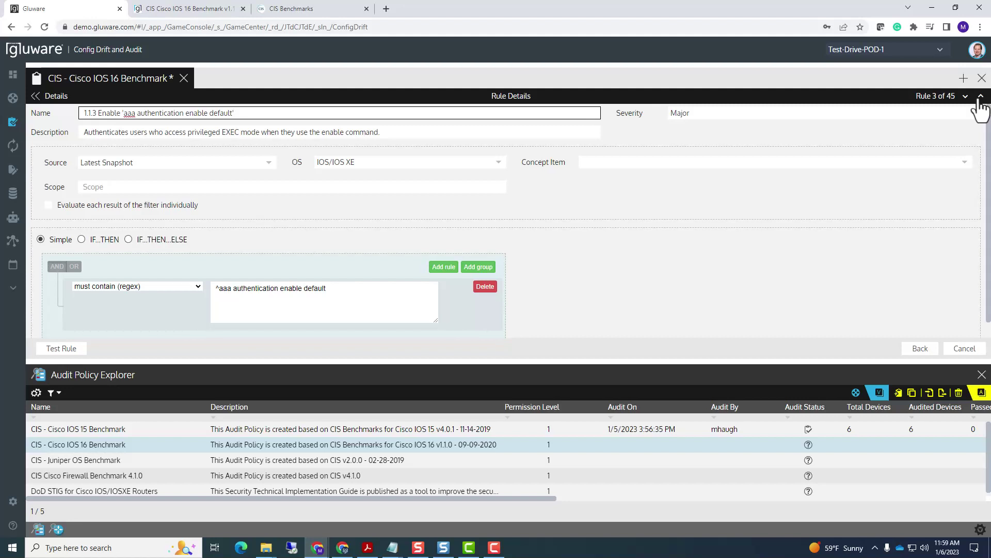
click(981, 97)
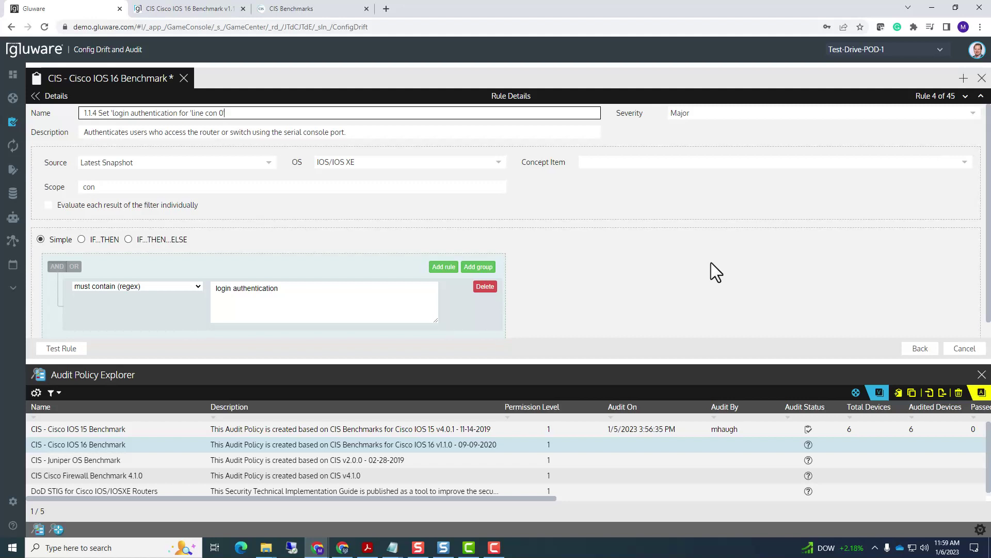
Step: Enlarge the lower pane, show the Device Explorer, and select the IOS/IOS XE devices from POD-1-HUB-1 through POD-1-SPOKE-4
drag(556, 362, 549, 228)
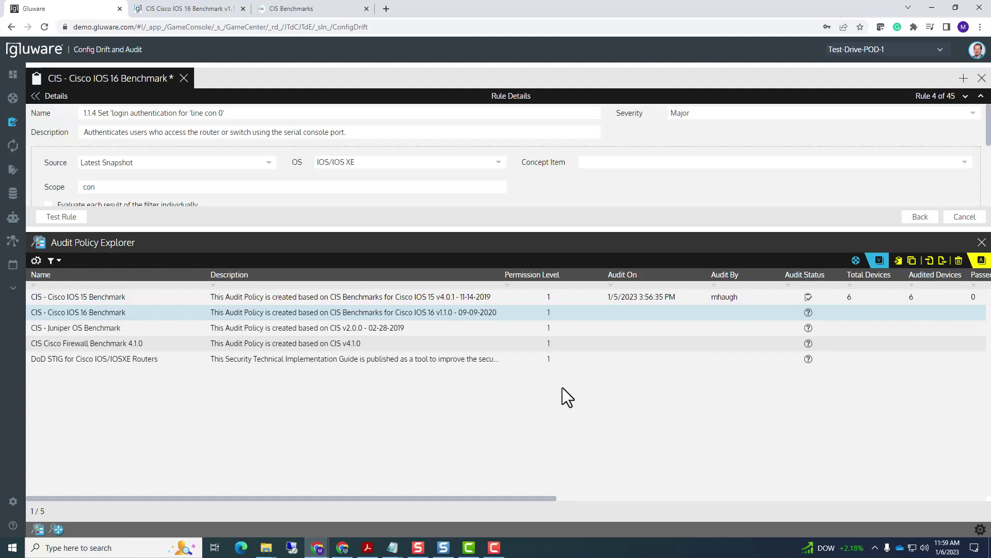
click(855, 261)
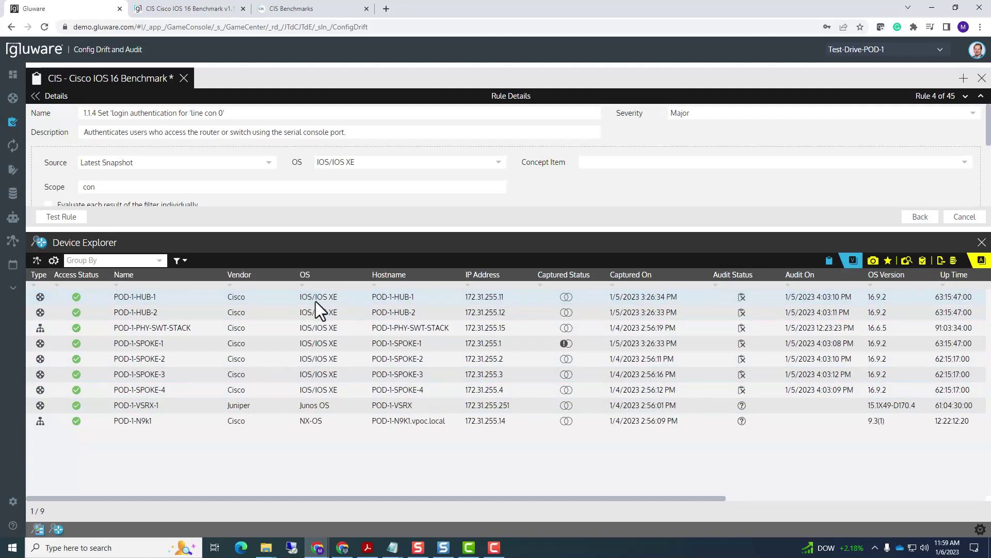
shift+click(311, 390)
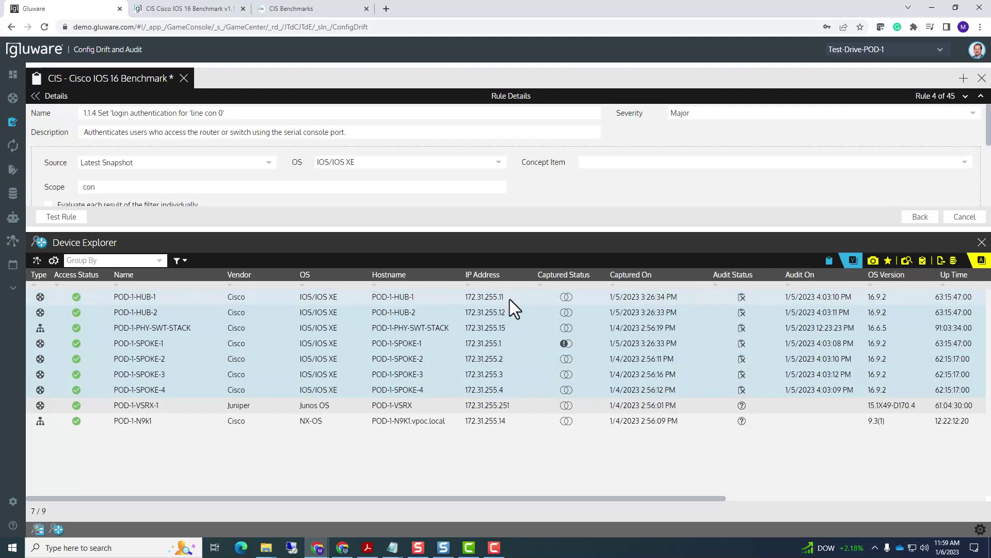
Step: Run an audit of the selected devices against the CIS - Cisco IOS 16 Benchmark policy without capturing a new snapshot
click(922, 264)
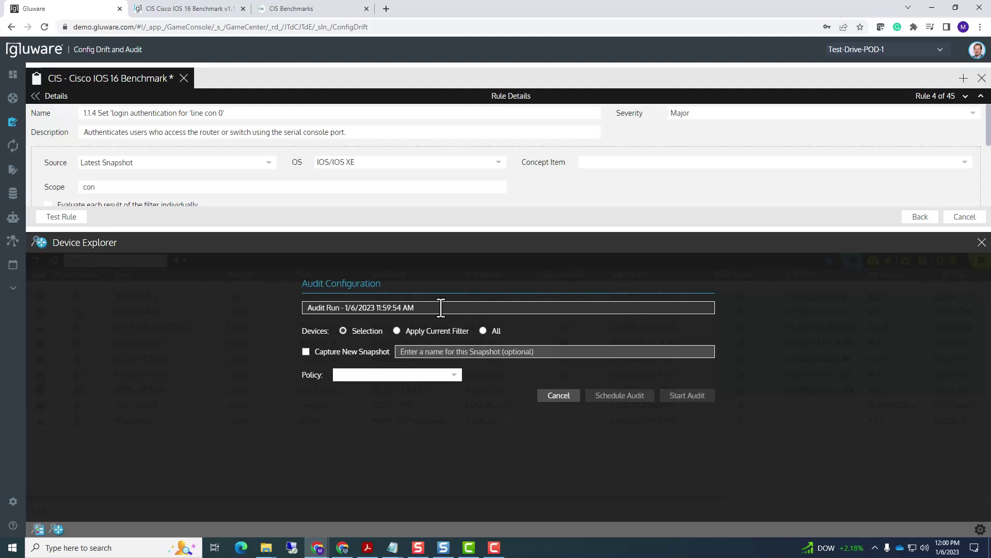
drag(441, 307, 273, 330)
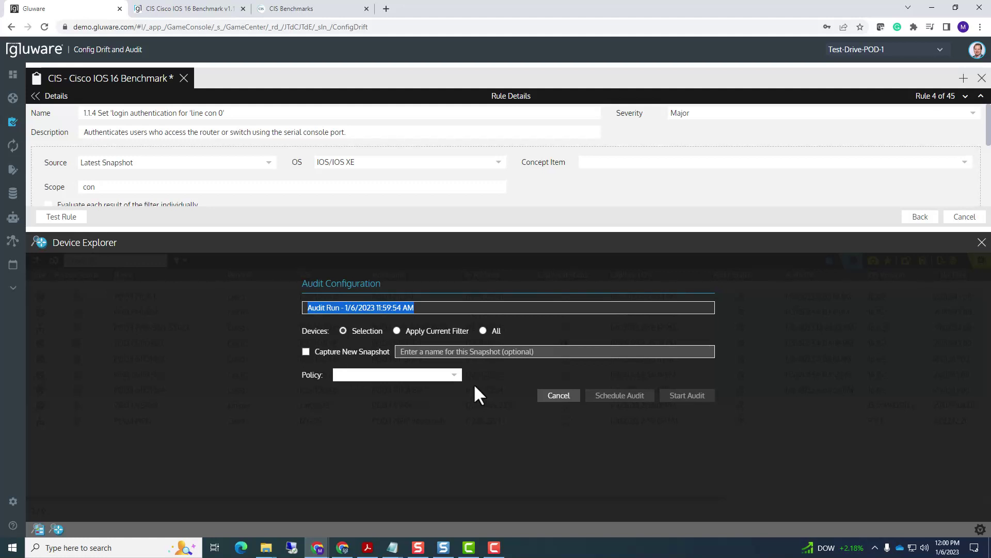
click(454, 375)
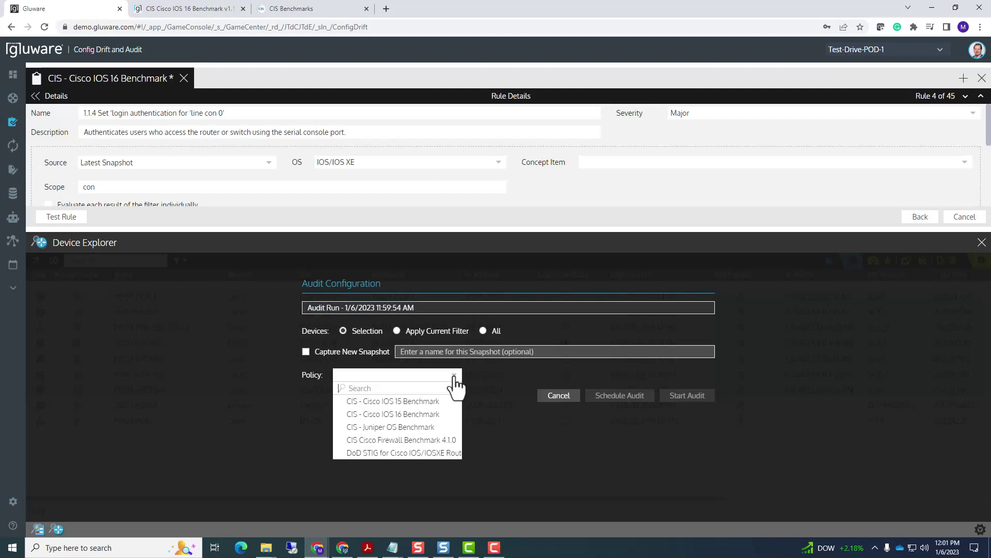
click(418, 414)
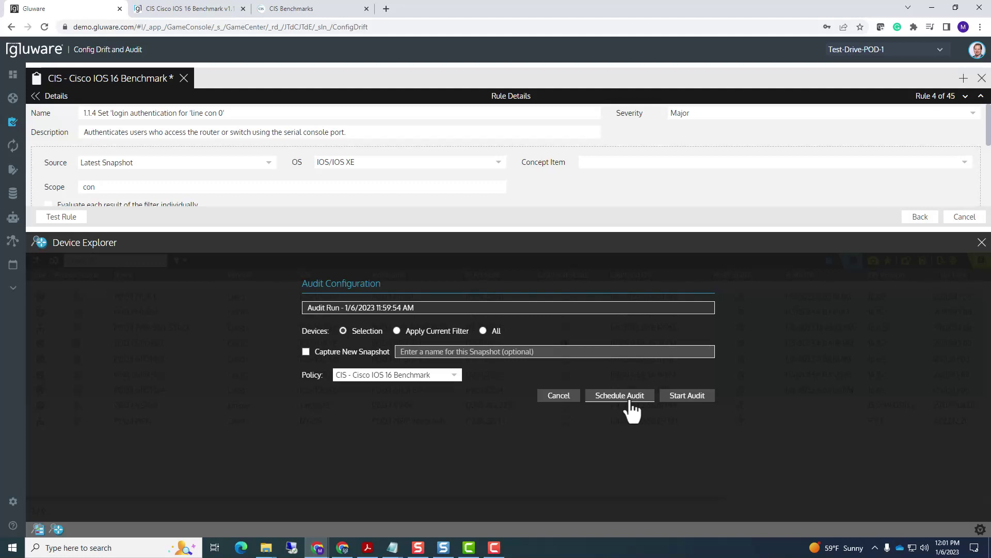
click(677, 397)
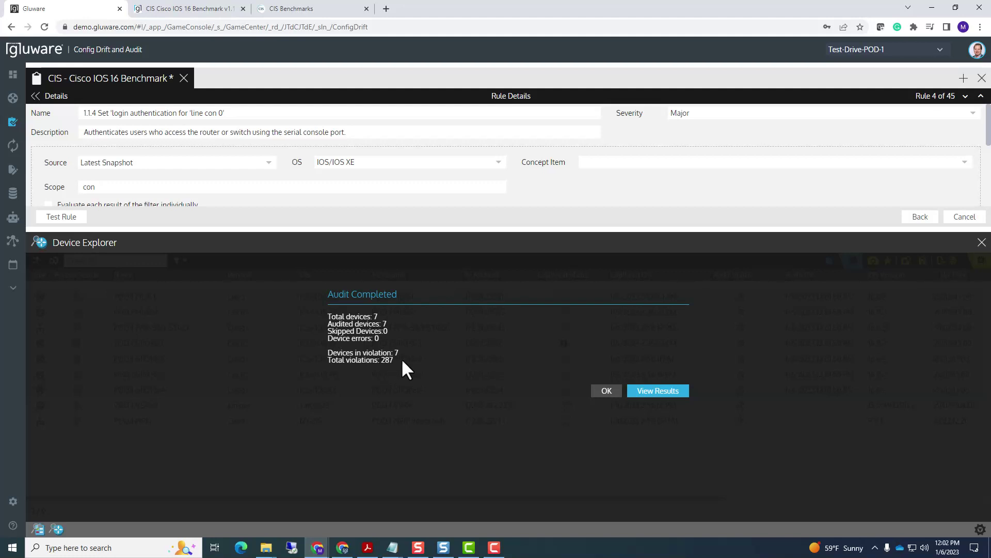
Step: Open the audit results in a taller pane, grouped by Device with the POD-1-HUB-1 group expanded
click(653, 391)
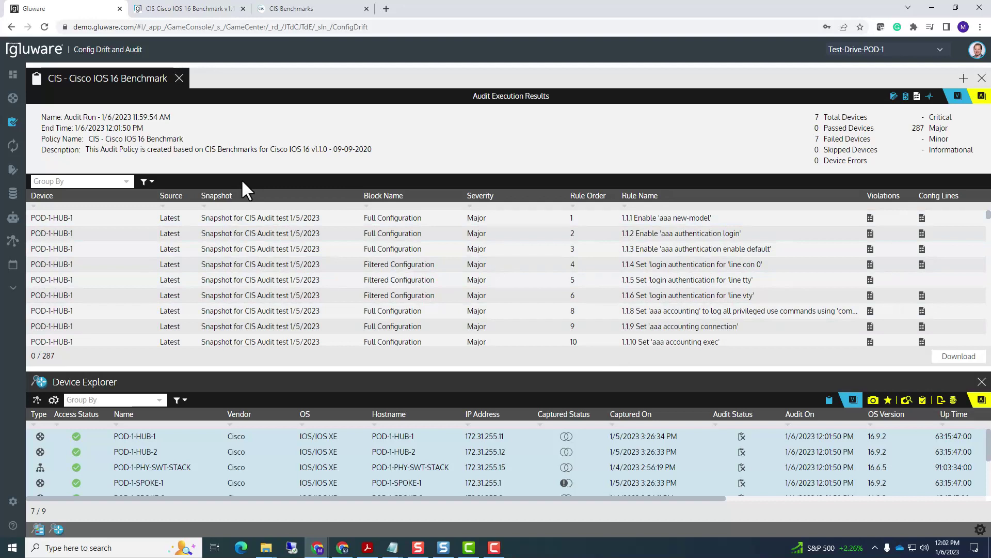
click(126, 182)
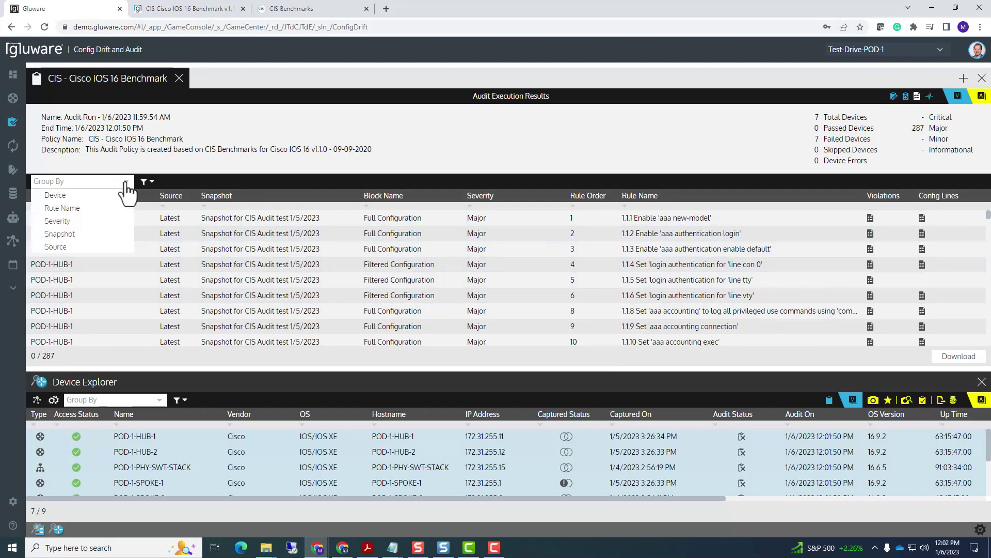
click(96, 195)
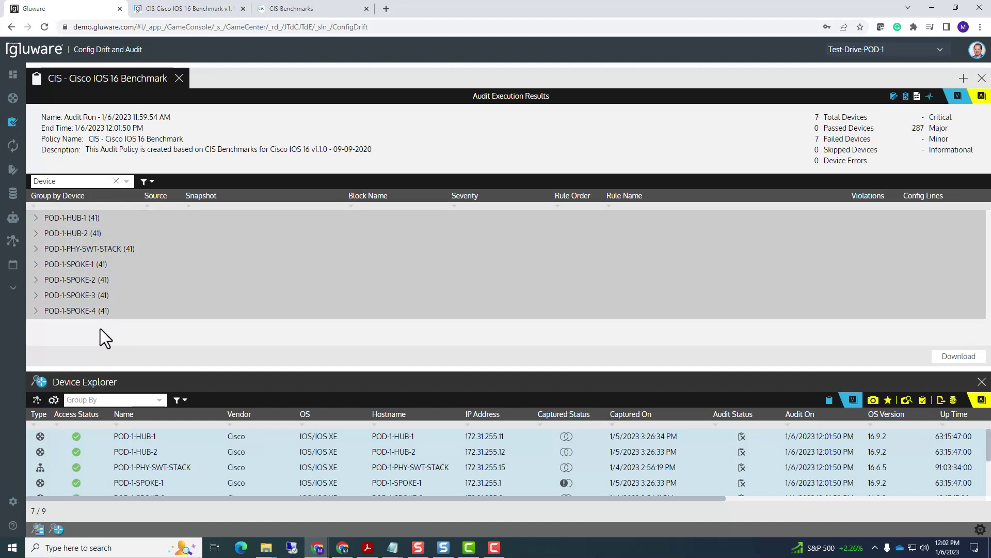
click(35, 219)
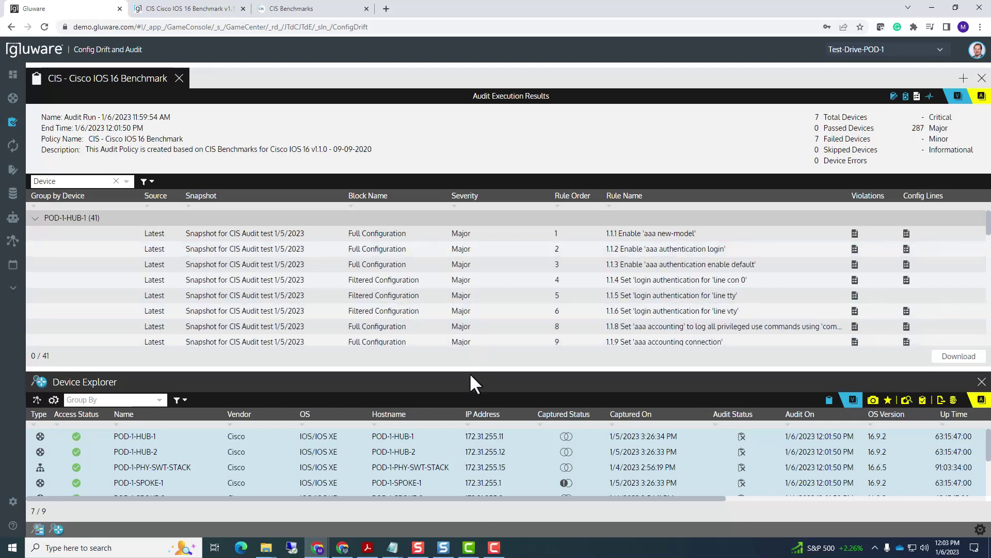
drag(470, 370, 465, 408)
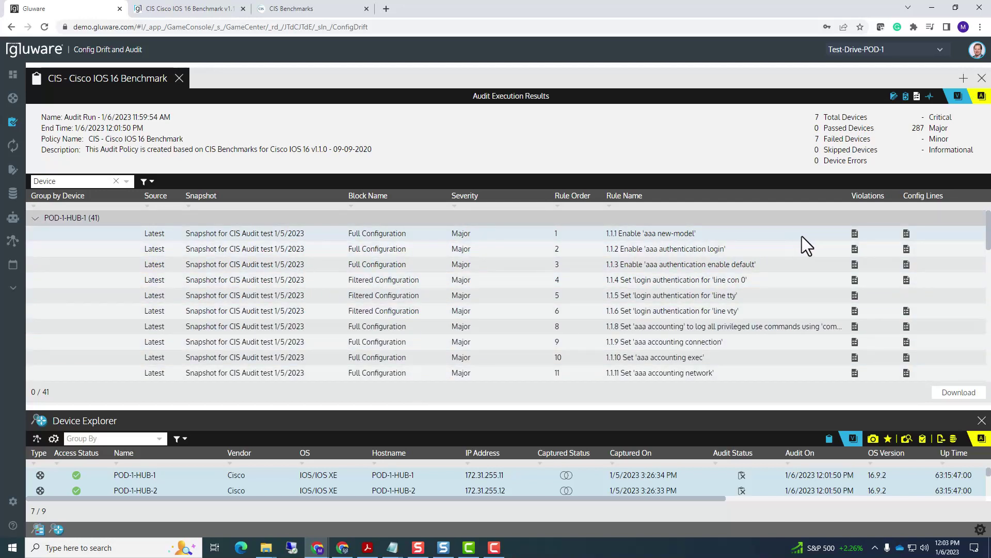
Step: Inspect the violation details of POD-1-HUB-1's failed rules and select the result for rule 1.1.4
click(856, 234)
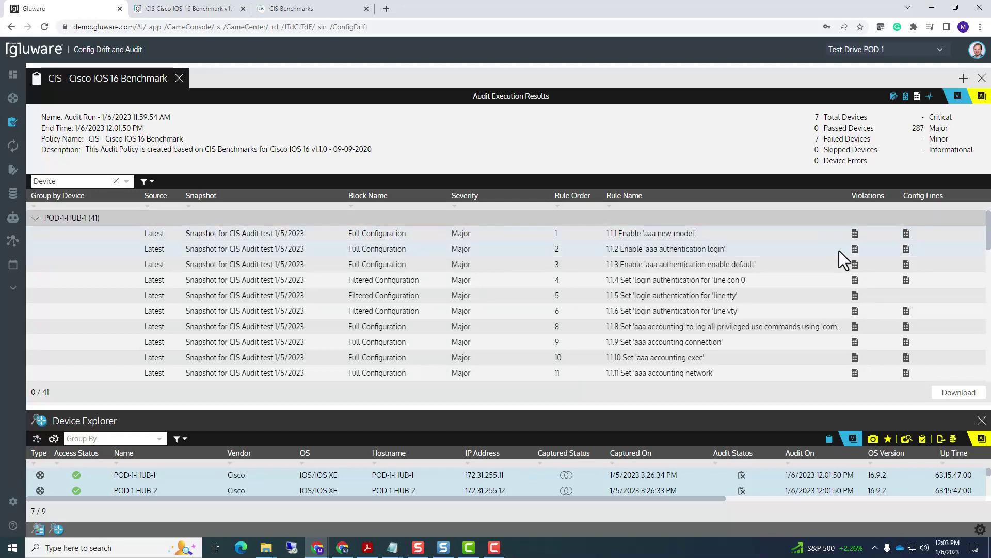
mouse_move(855, 250)
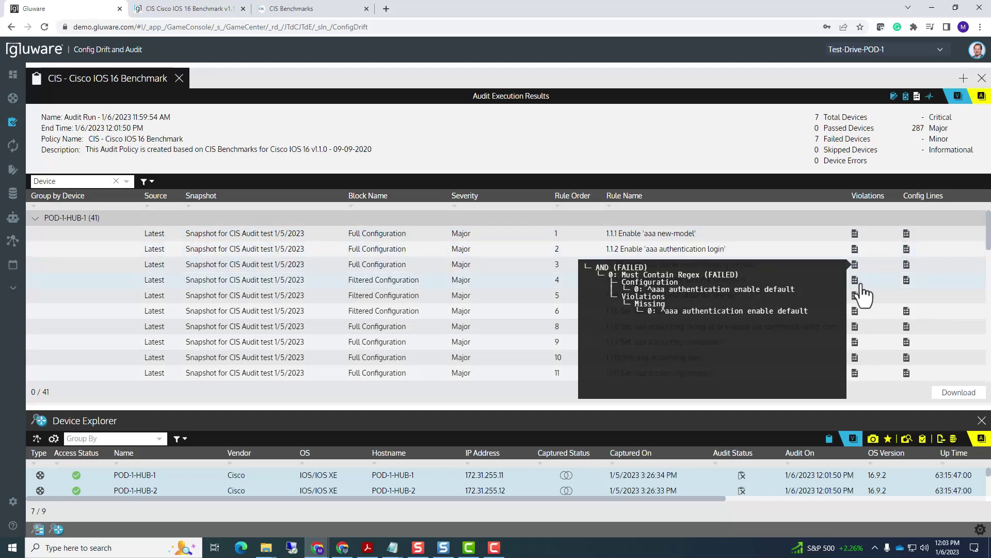
mouse_move(862, 285)
mouse_move(858, 304)
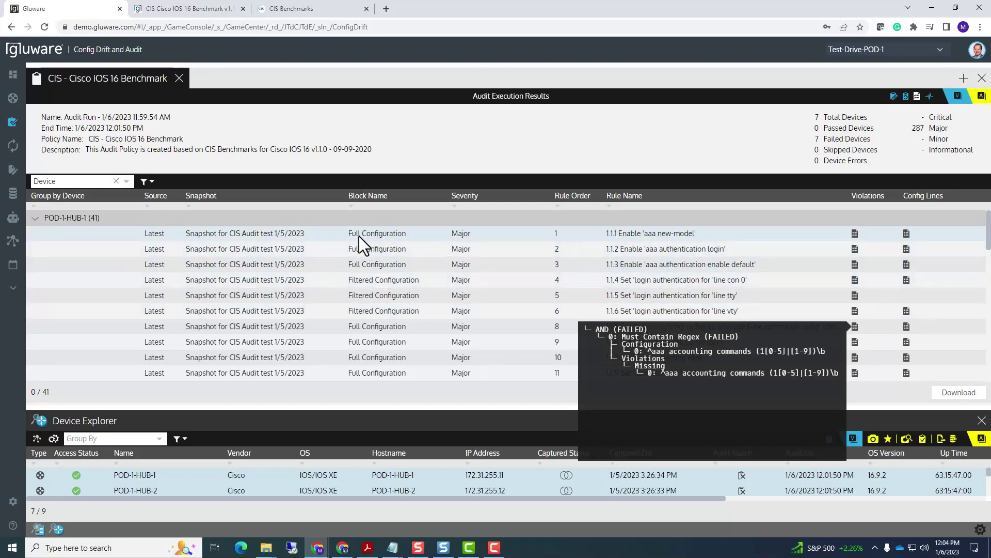
click(350, 278)
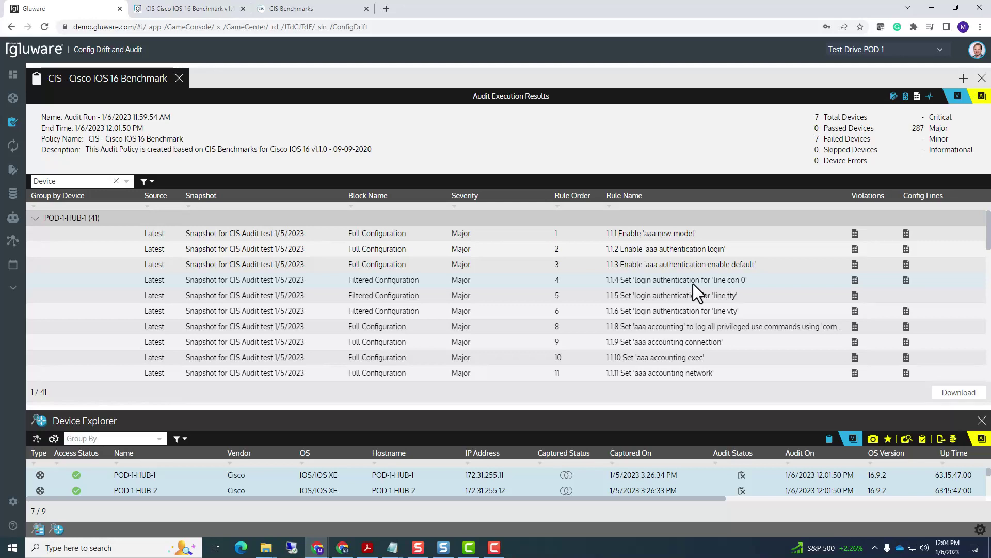
Step: Review the list of failed rules for POD-1-HUB-1 in the audit results
click(638, 274)
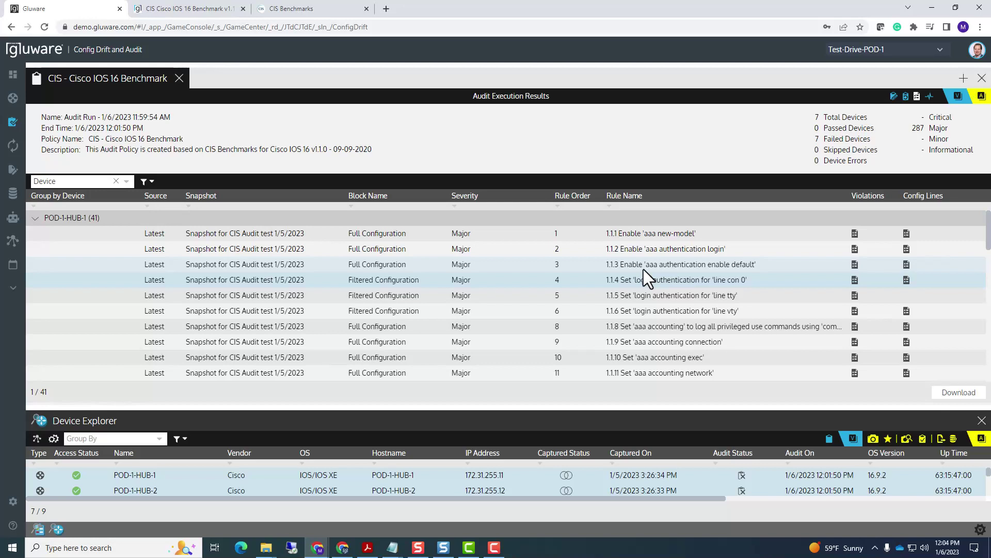
scroll(642, 268, down, 5)
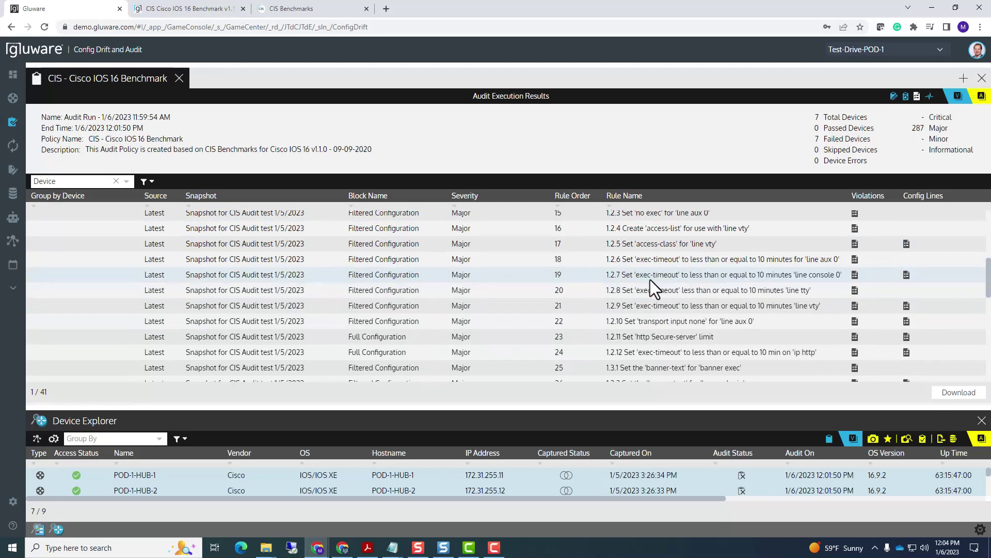
scroll(651, 283, up, 5)
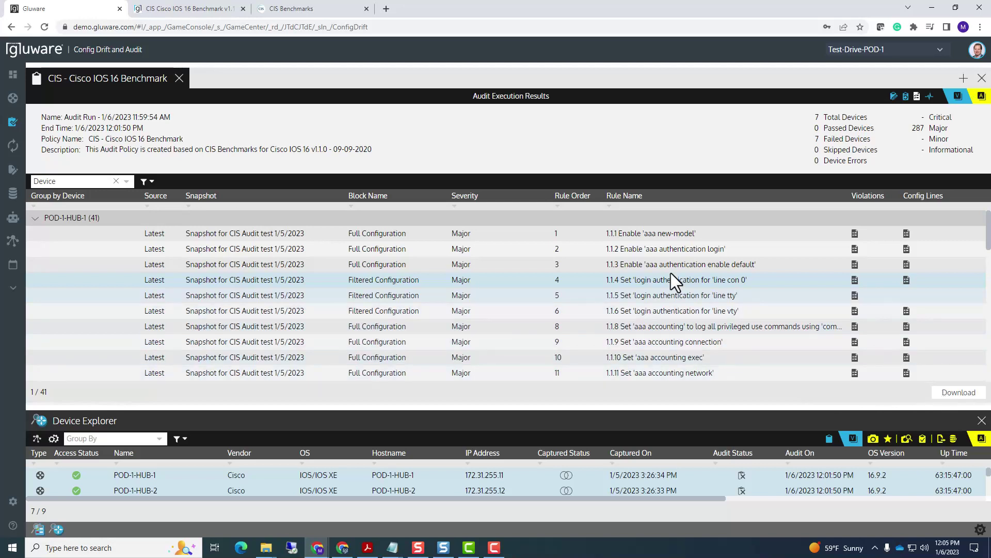
scroll(623, 274, down, 3)
scroll(624, 276, up, 3)
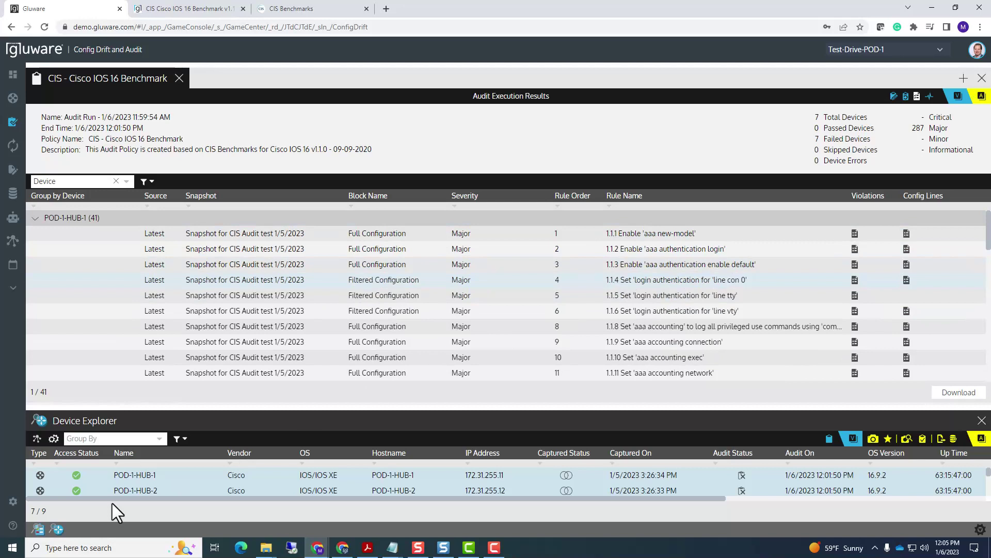
key(F10)
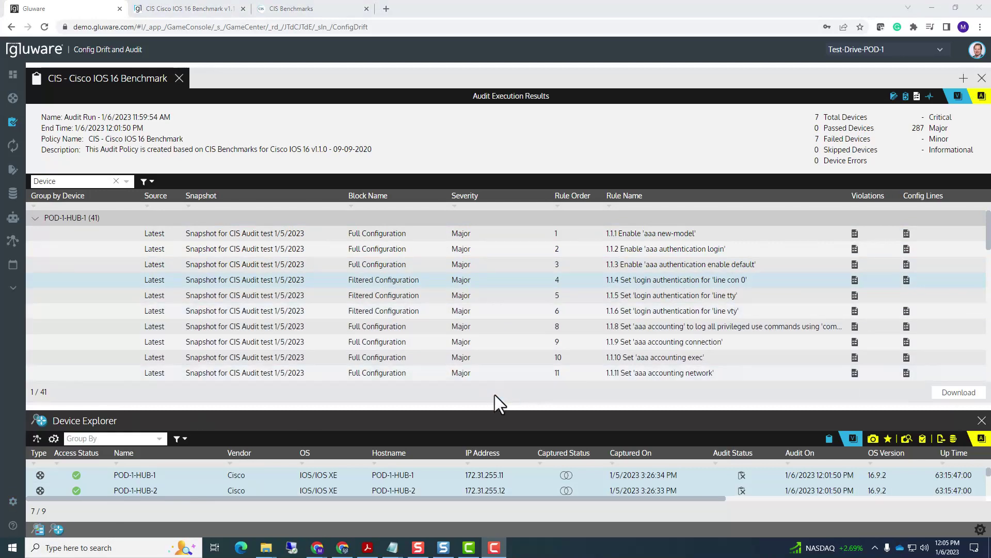
Step: Close the CIS - Cisco IOS 16 Benchmark audit results and show the Audit Policy Explorer in an enlarged lower pane
drag(511, 407, 507, 292)
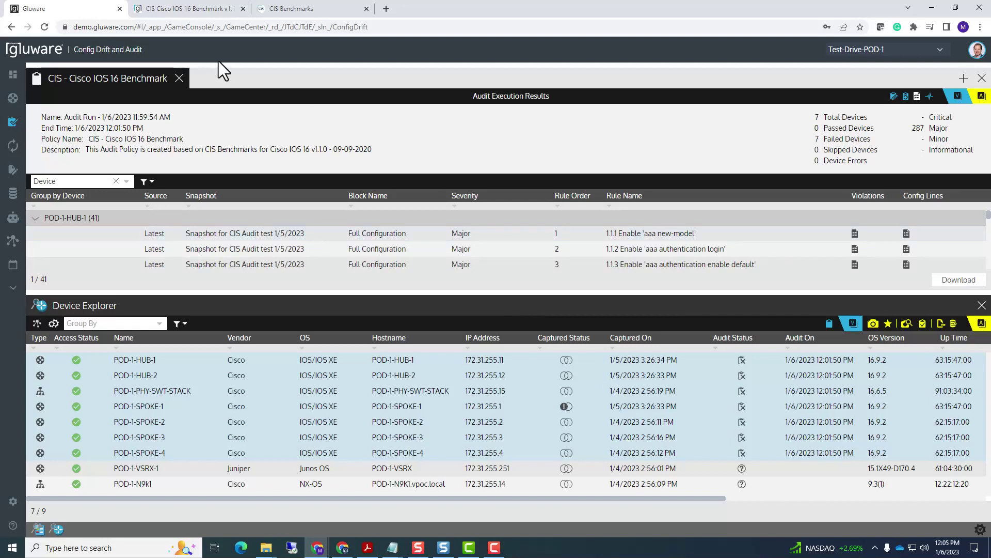
click(180, 78)
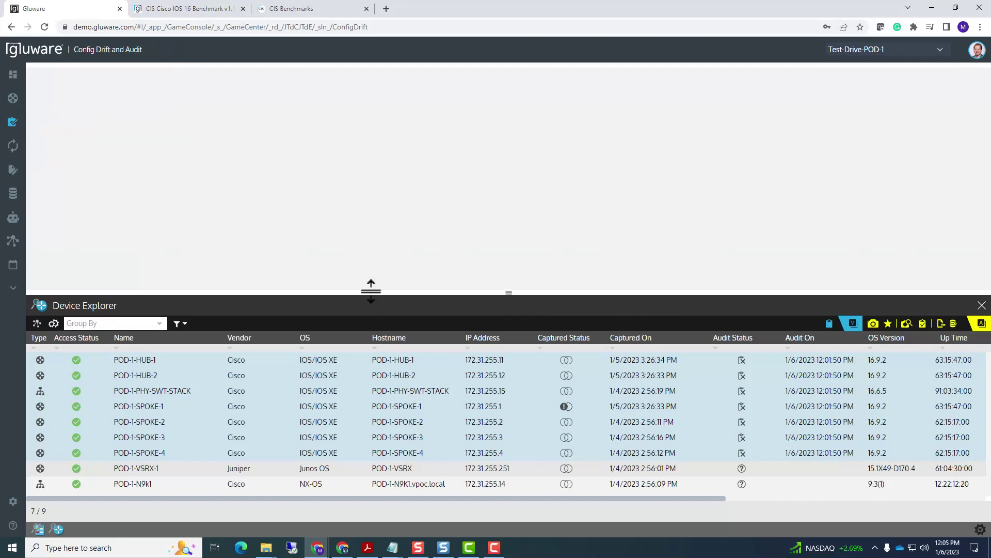
drag(371, 291, 371, 247)
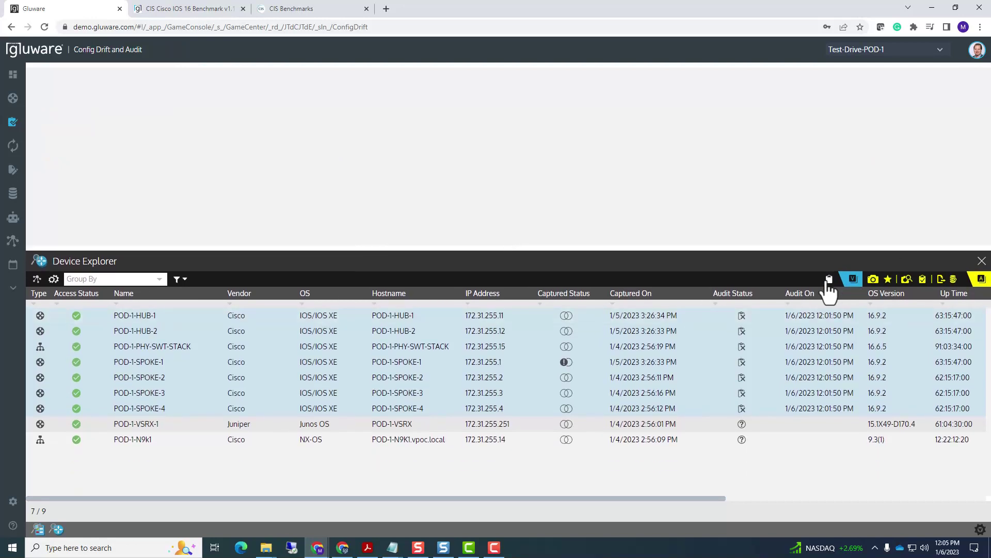
click(829, 279)
drag(789, 248, 787, 259)
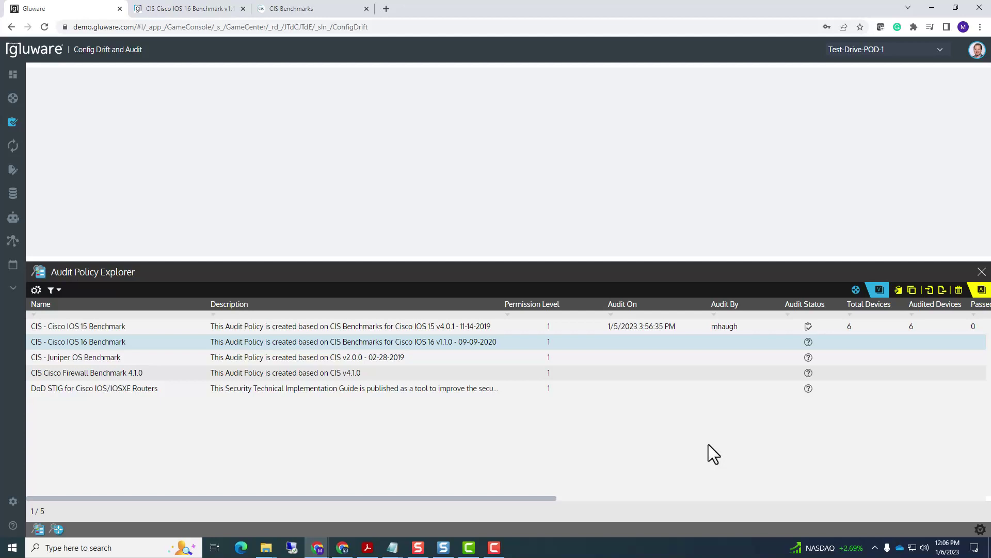
Step: Create a new audit policy named Company Policy
click(899, 294)
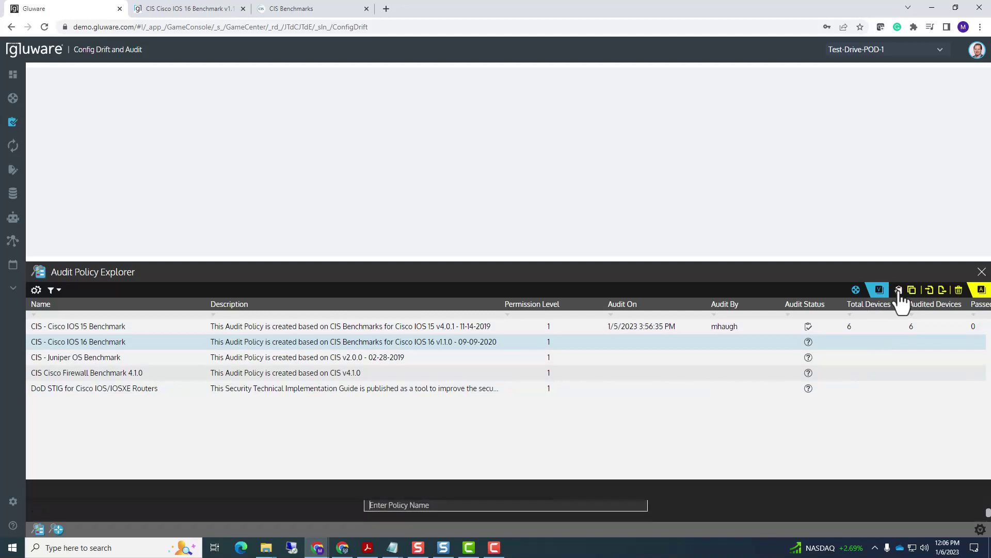
text(C)
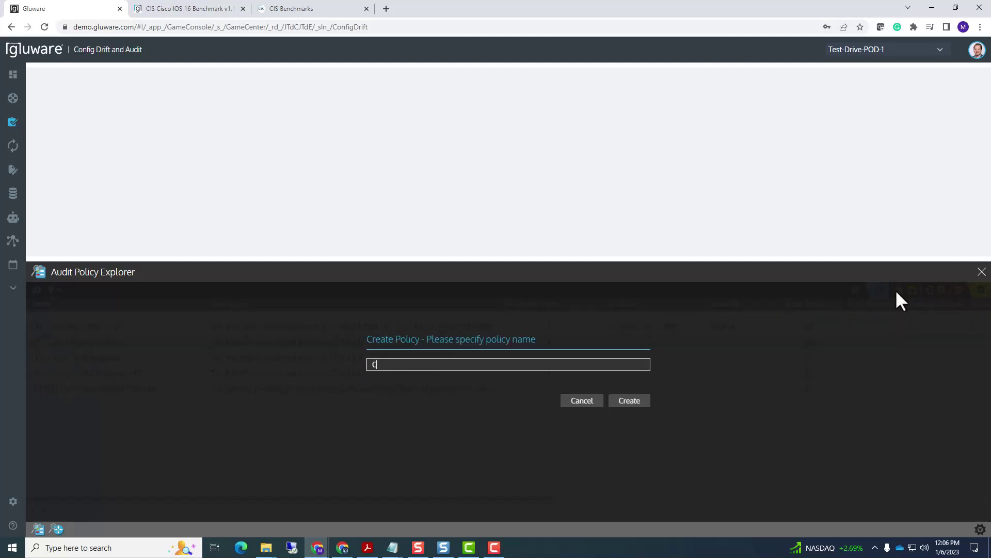
text(ompany Policy)
click(626, 404)
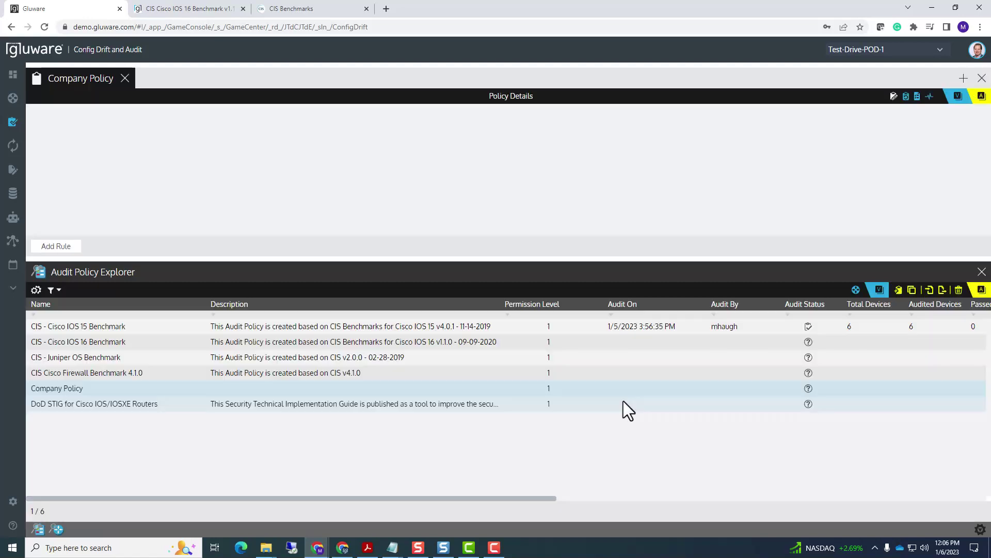
Step: Enlarge the policy details pane and rename the policy as Company Policy v1.0
drag(548, 259, 548, 321)
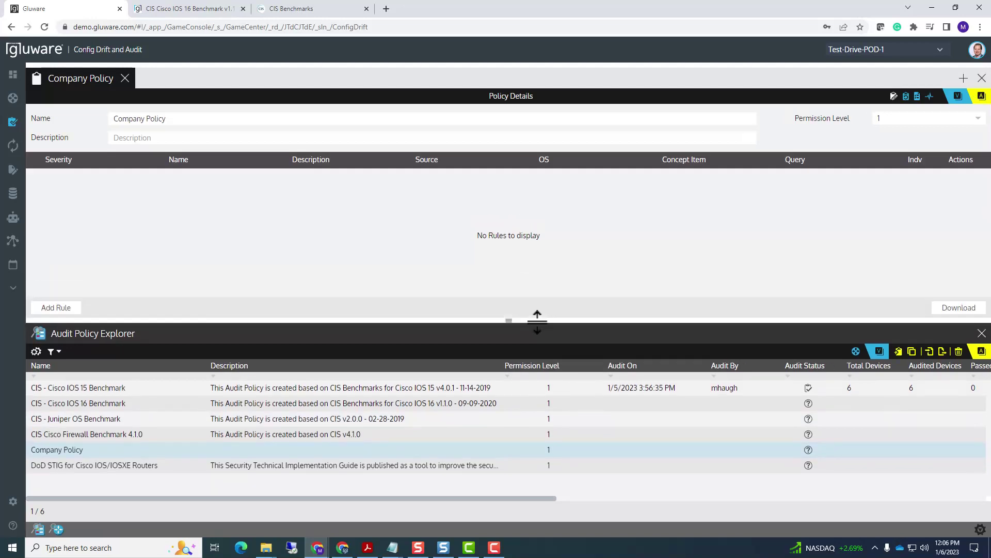
click(180, 119)
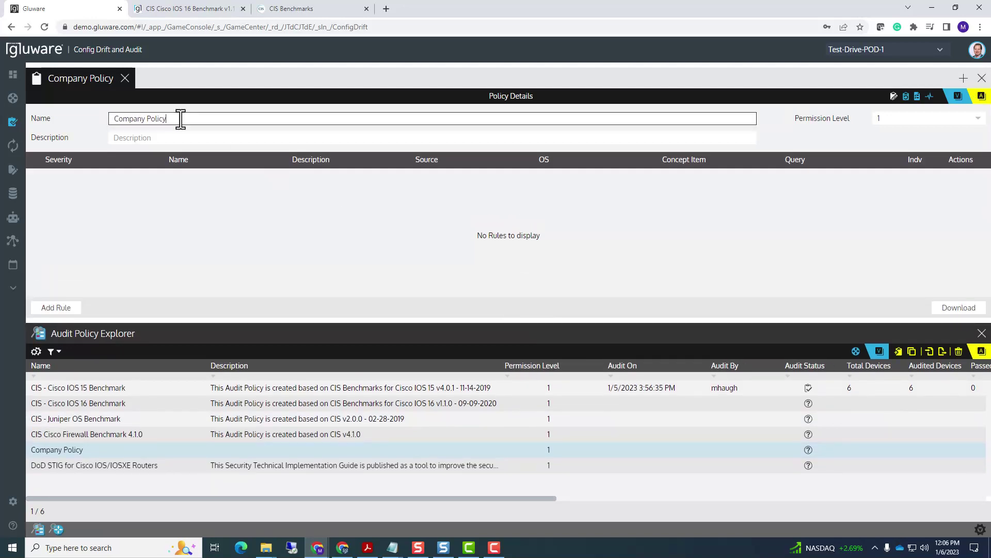
text(v)
text(.10)
key(BackSpace)
key(BackSpace)
text(1.0)
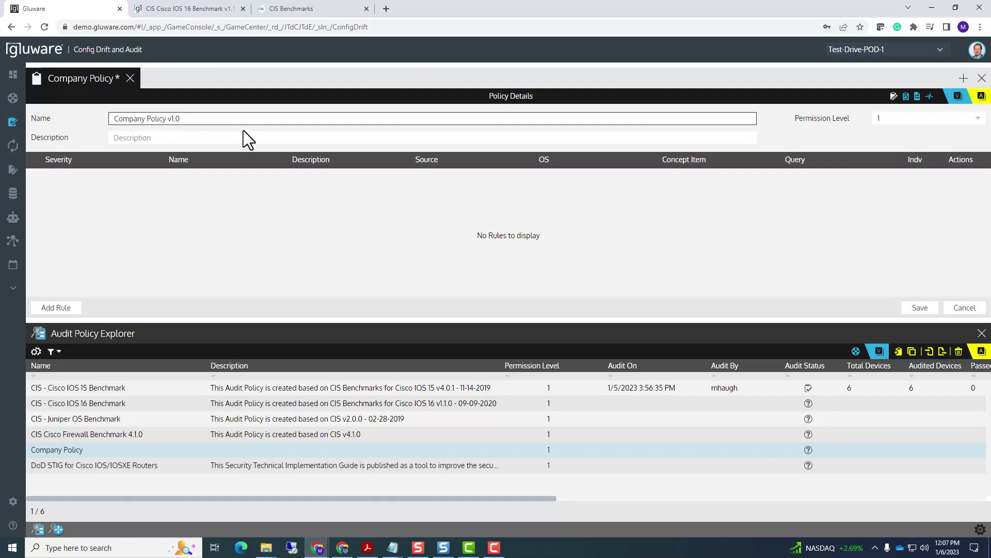
Step: Set the policy description to "This is our standard config for IOS routers v16"
click(177, 139)
text(This is )
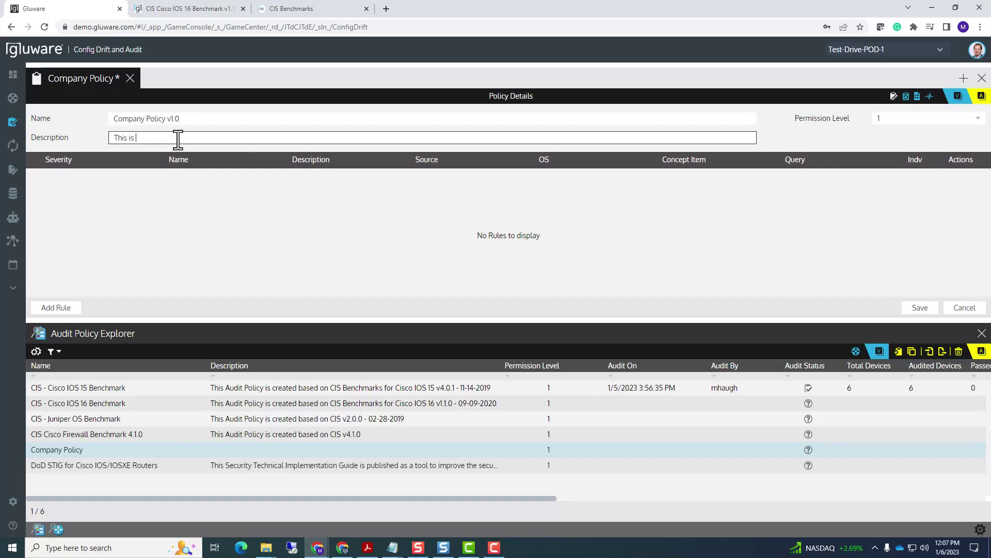
text(our standard config for IOS routers v16)
click(801, 133)
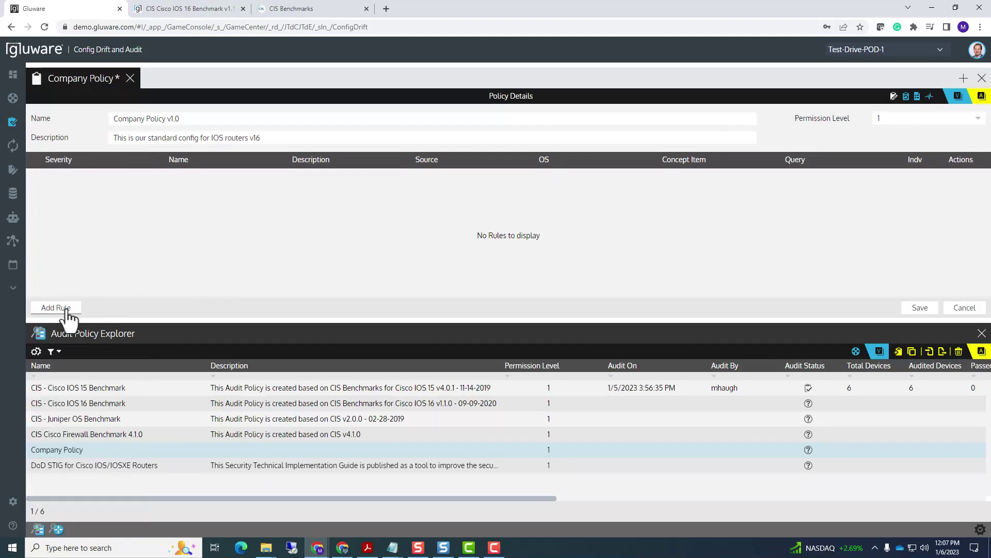
Step: Add a new rule to the company policy and enlarge the pane to show the full rule details
click(66, 309)
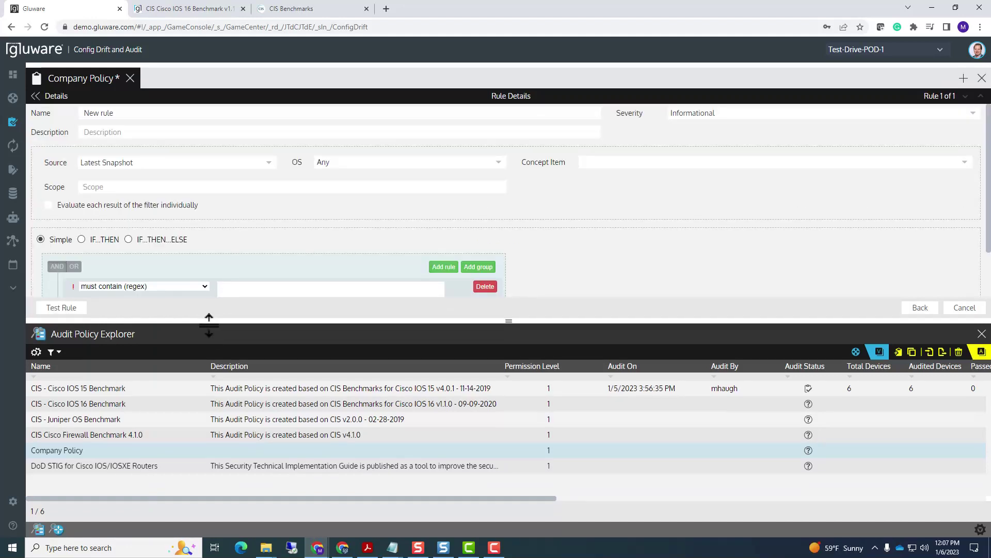
drag(208, 326, 209, 396)
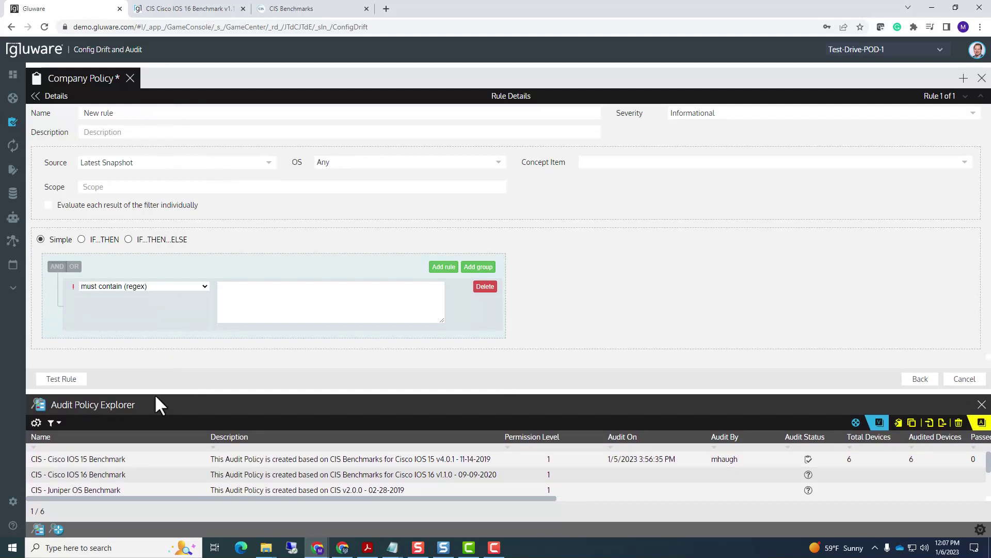
Step: Open POD-1-SPOKE-2 from the Device Explorer and display its captured configuration in a taller pane
drag(156, 391, 161, 221)
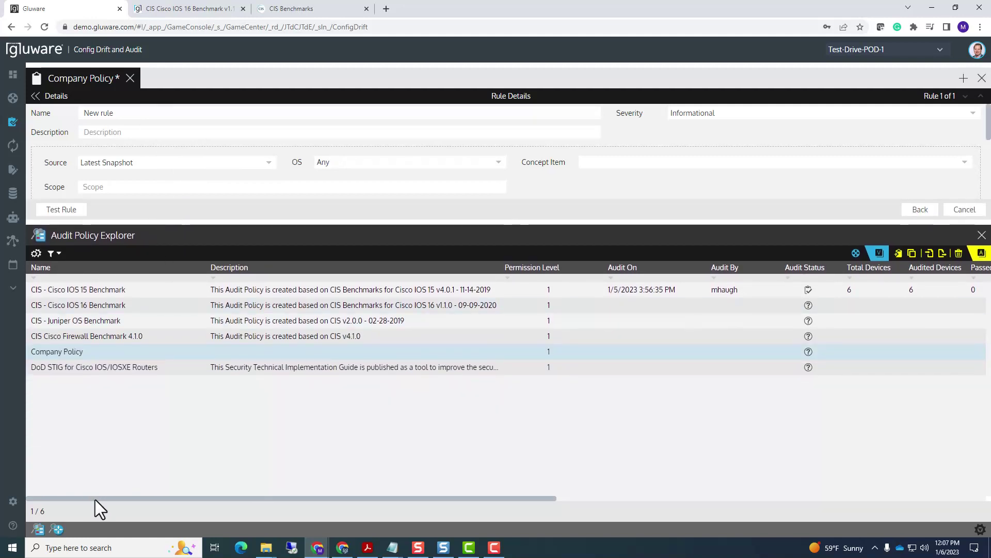
click(57, 530)
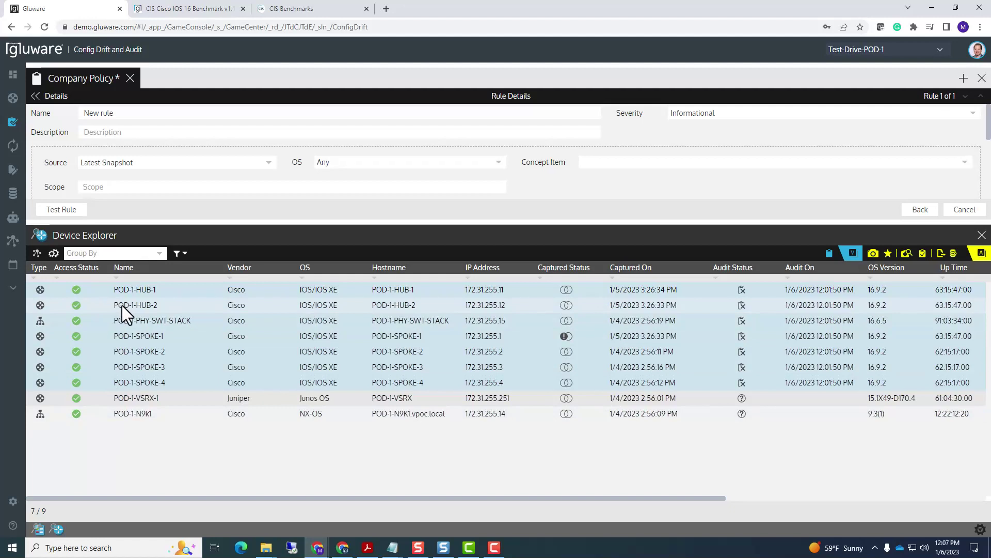
click(138, 339)
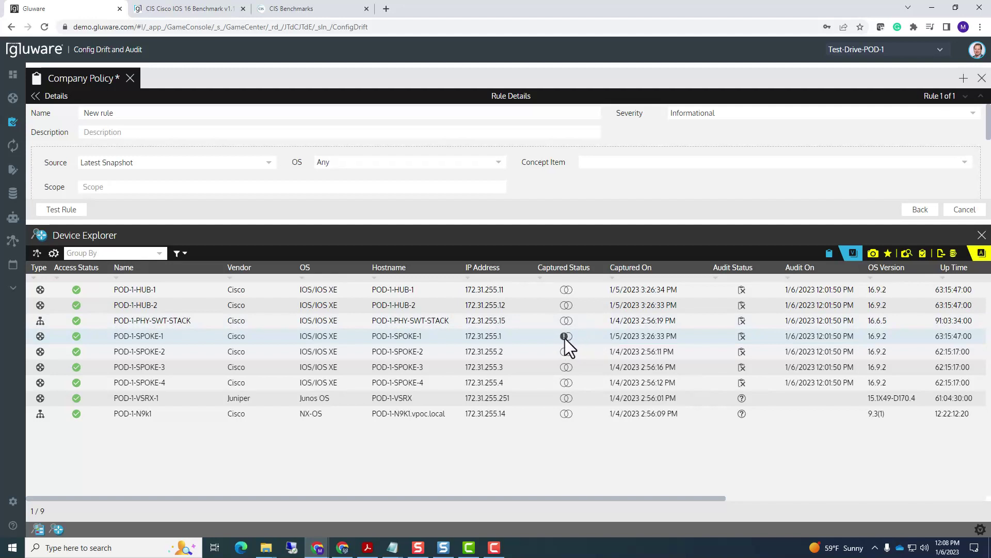
double_click(145, 348)
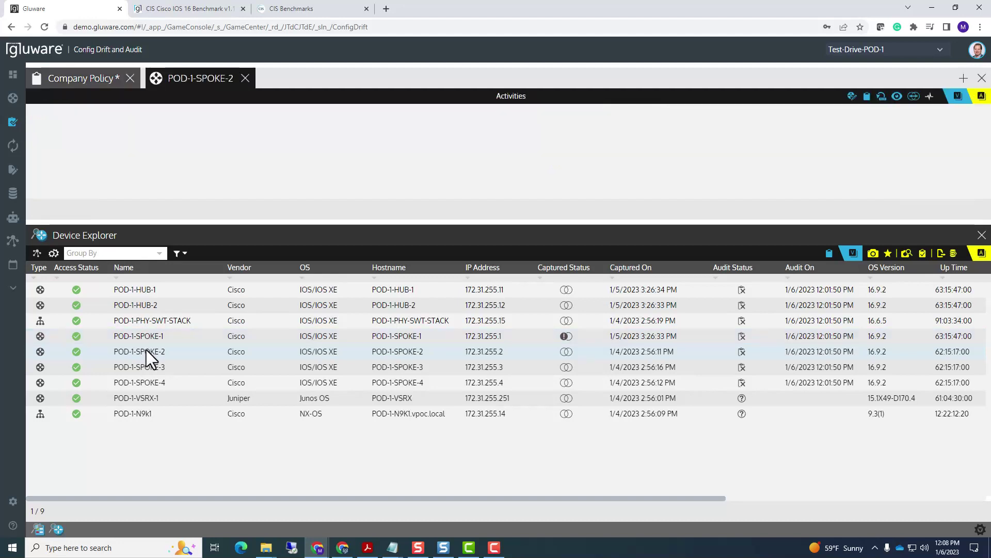
drag(182, 227, 189, 357)
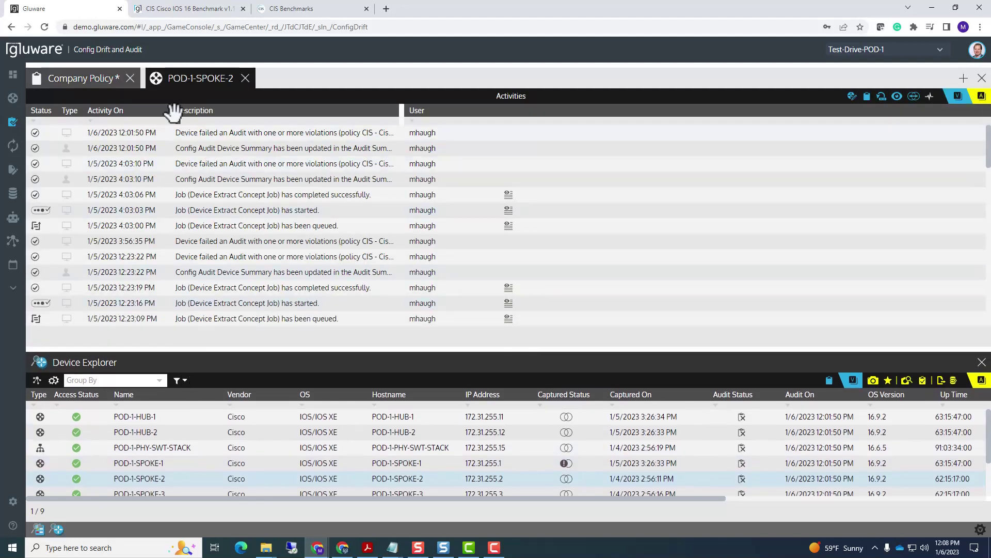
click(897, 97)
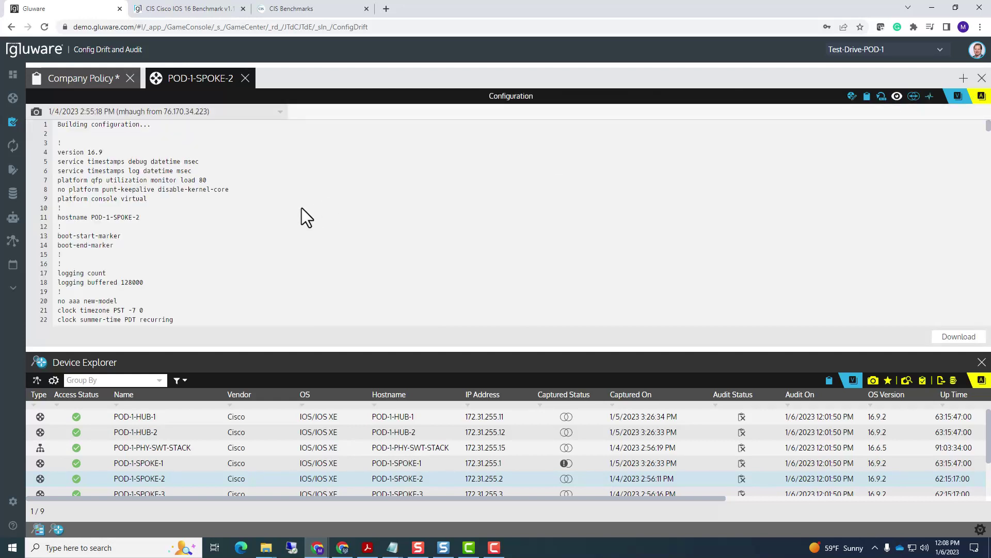
Step: Copy the line "ip name-server 10.1.255.53 10.1.155.53" from the configuration into the new rule's must contain (regex) condition
scroll(230, 197, down, 1)
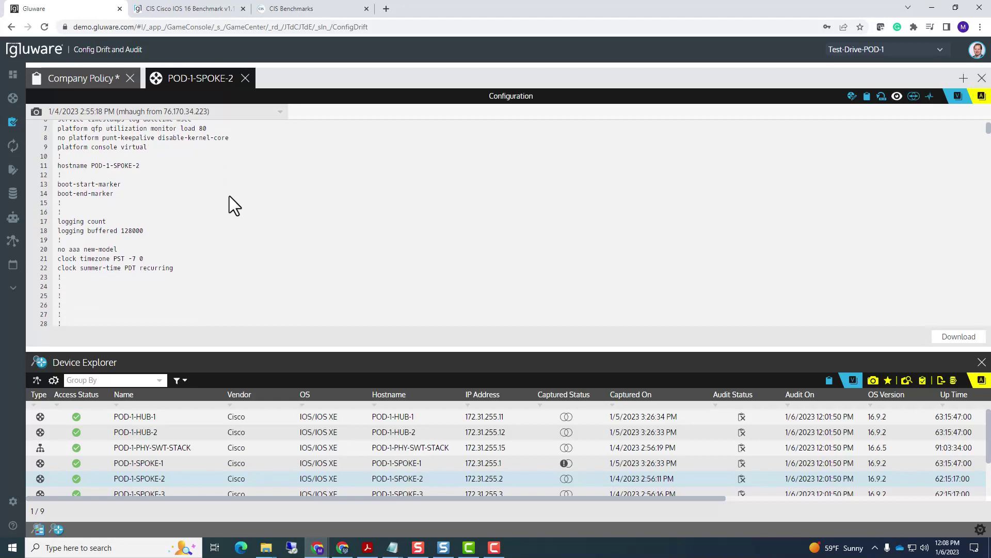
scroll(230, 197, down, 2)
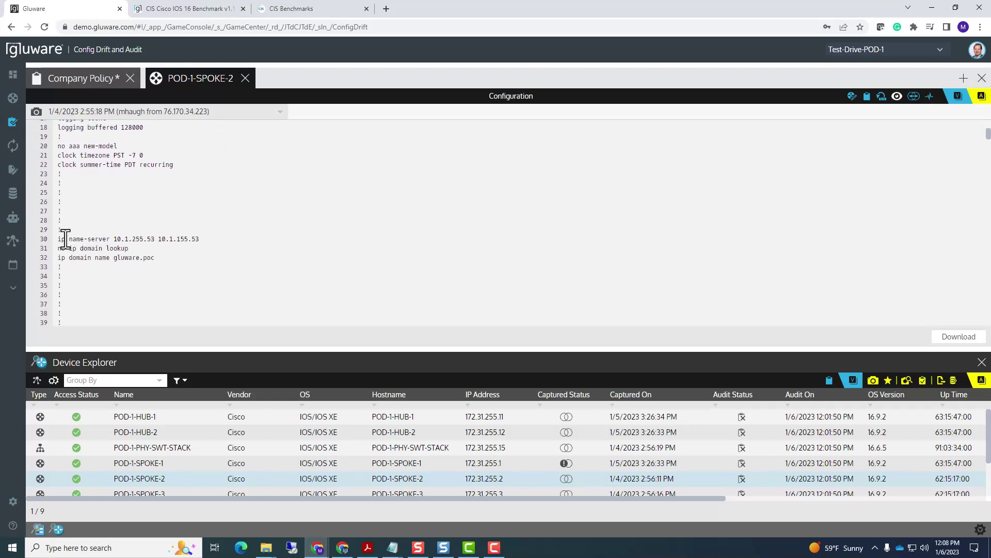
drag(60, 240, 174, 244)
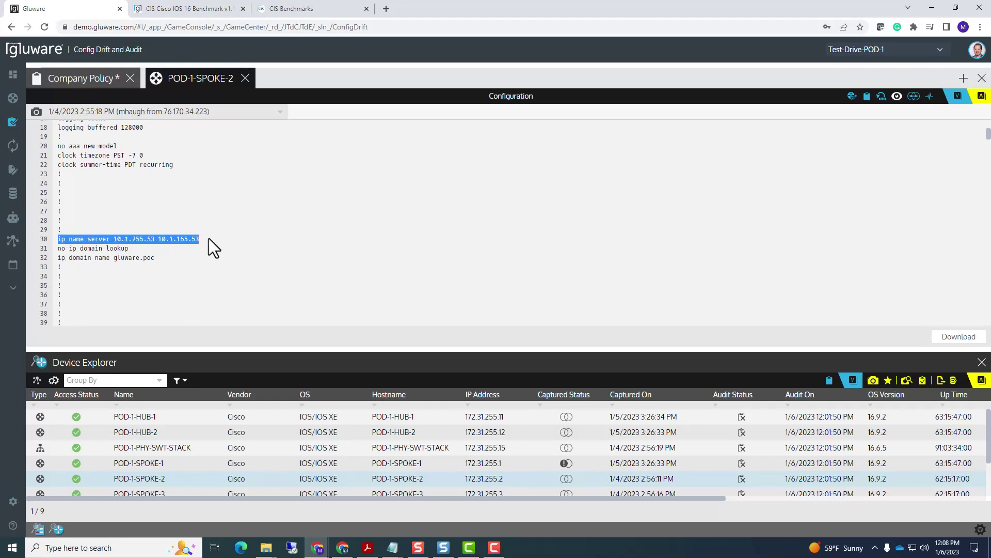
click(90, 82)
click(288, 305)
text(ip name-server 10.1.255.53 10.1.155.53)
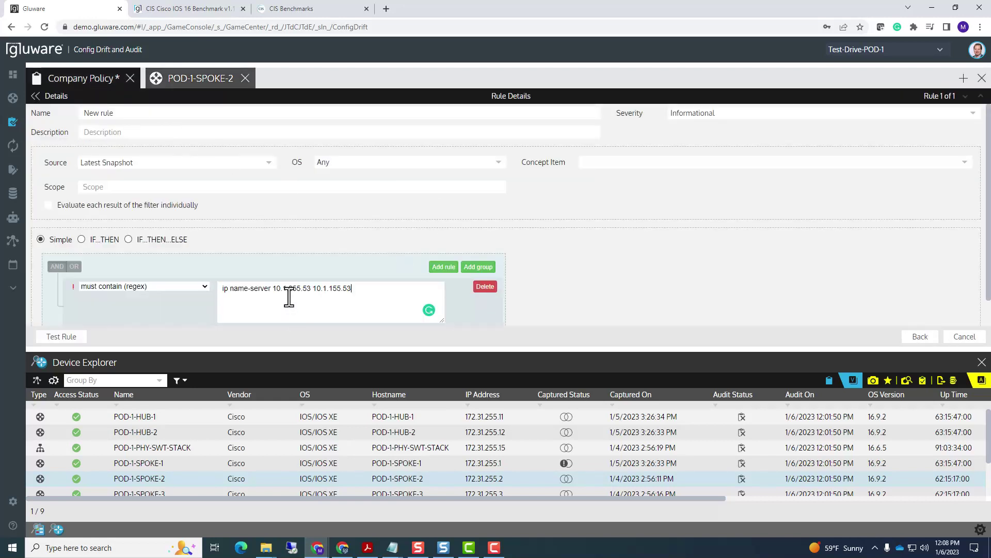
Step: Name the rule Name Server and set its severity to Major
click(141, 115)
text(Name Server)
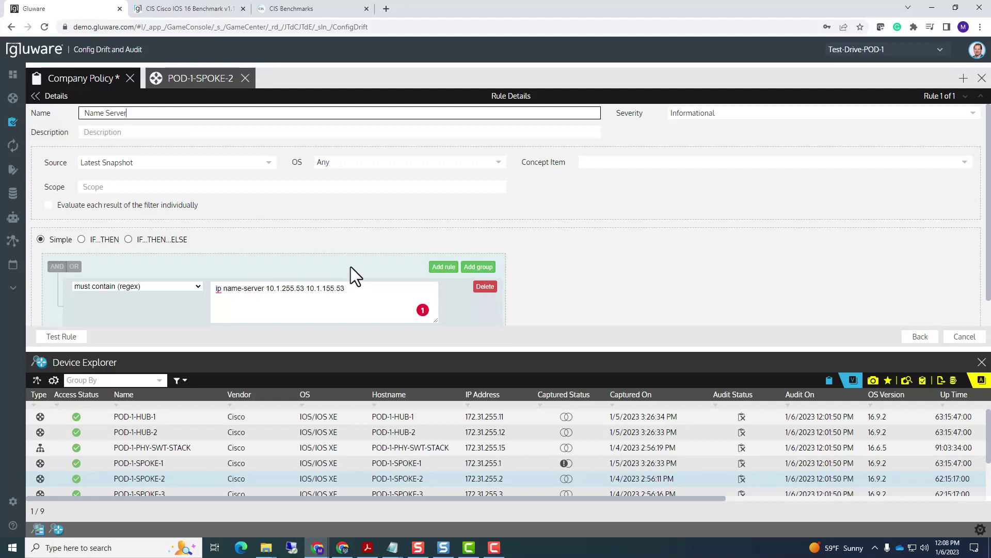
scroll(251, 279, down, 1)
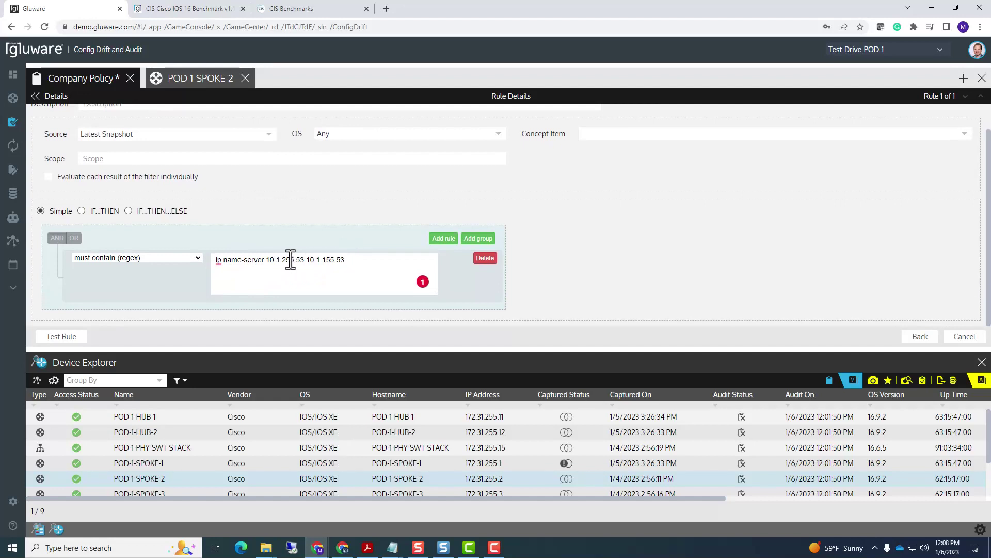
scroll(280, 248, up, 1)
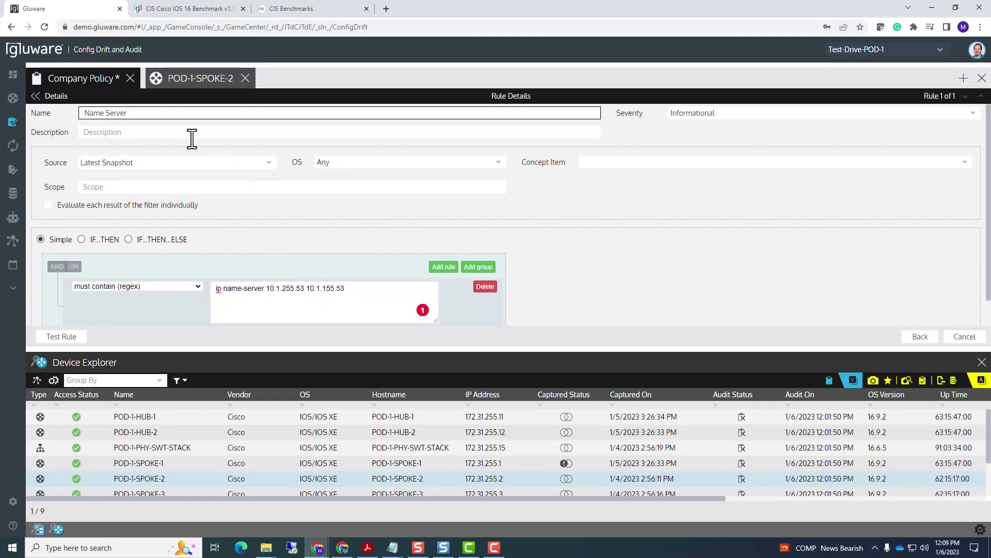
click(693, 113)
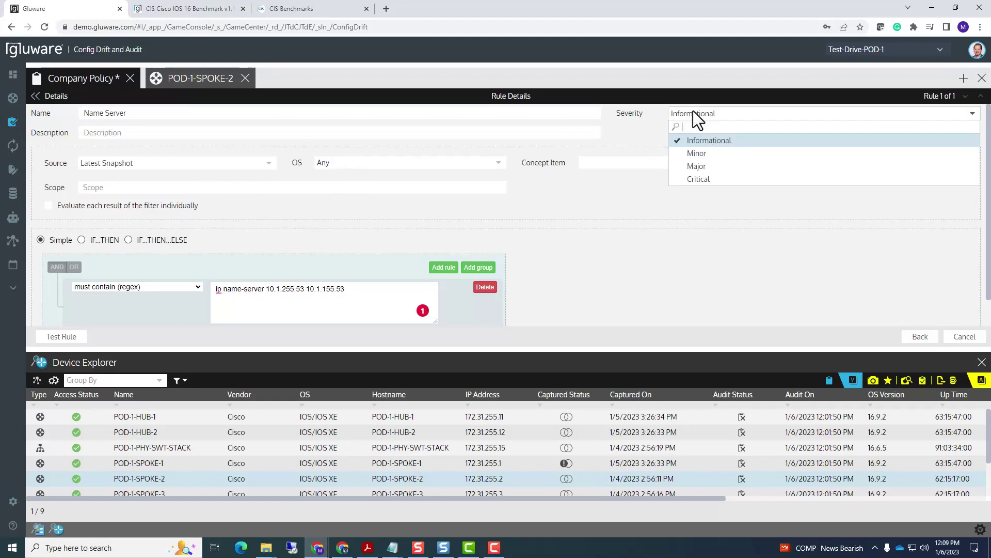
click(696, 166)
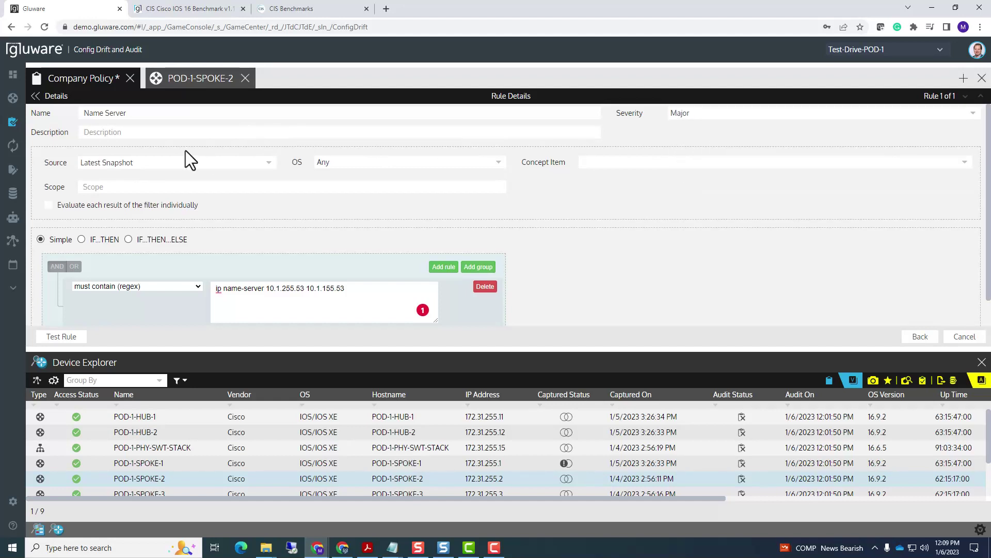
Step: Set the Name Server rule's OS to IOS/IOS XE
click(344, 162)
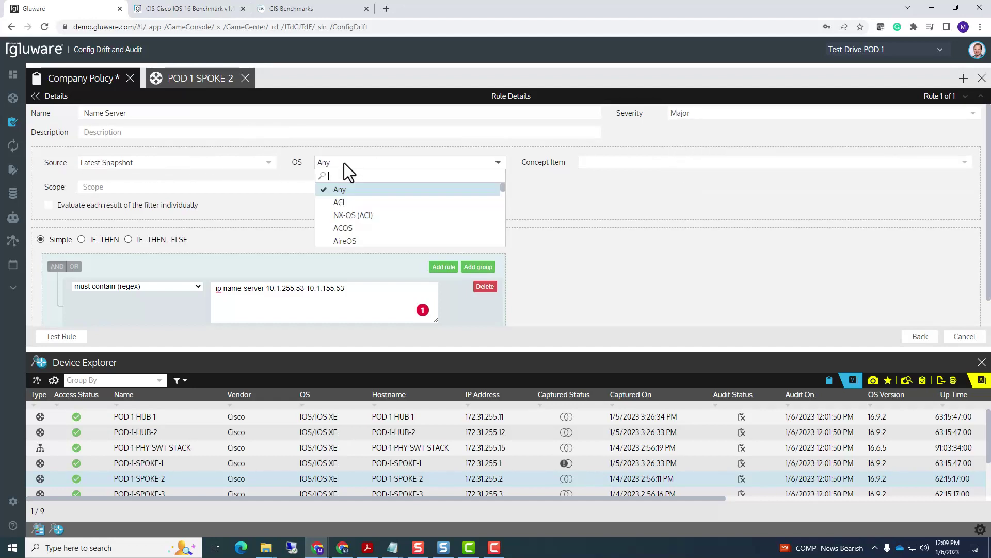
text(ios)
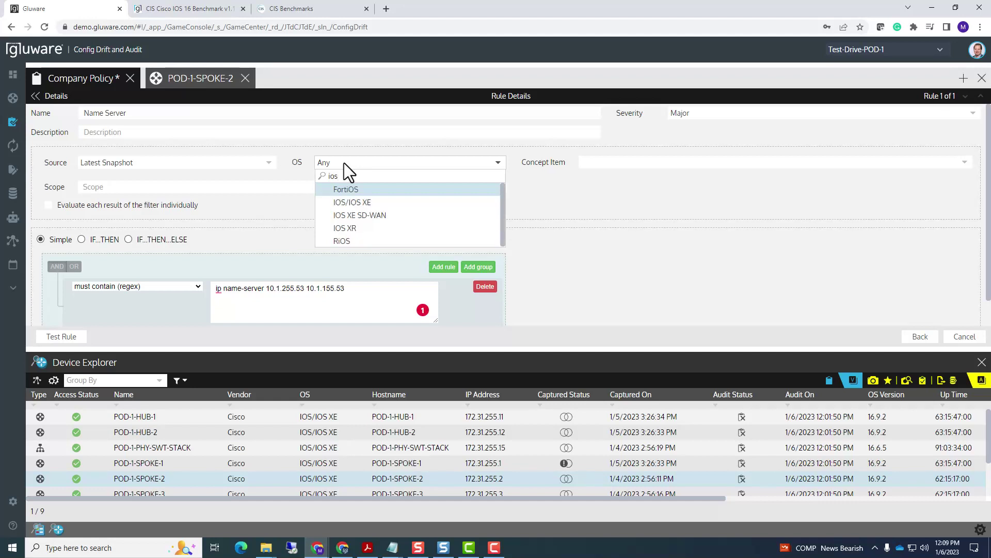
click(343, 203)
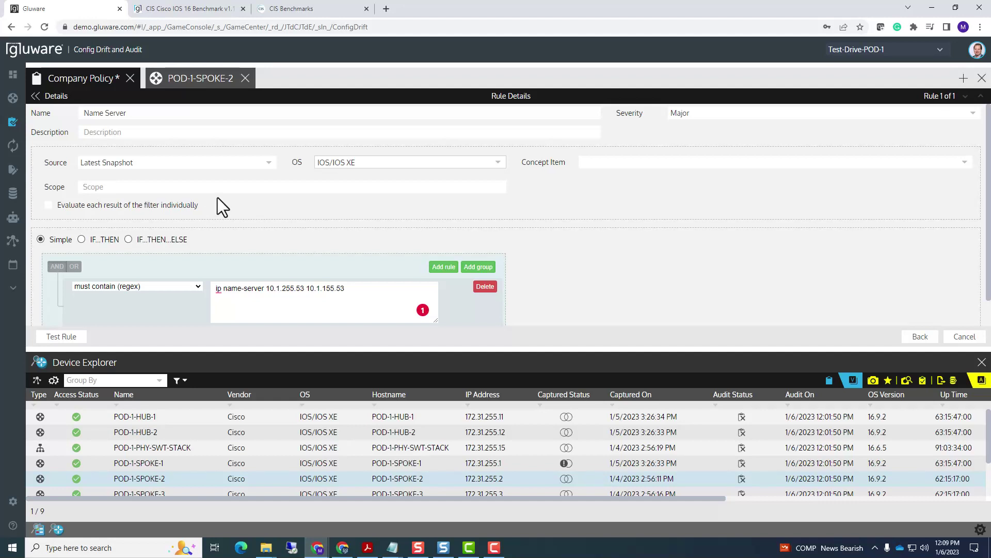
Step: Test the Name Server rule using its own condition text "ip name-server 10.1.255.53 10.1.155.53" as test data, and close the test
drag(214, 288, 350, 291)
click(355, 234)
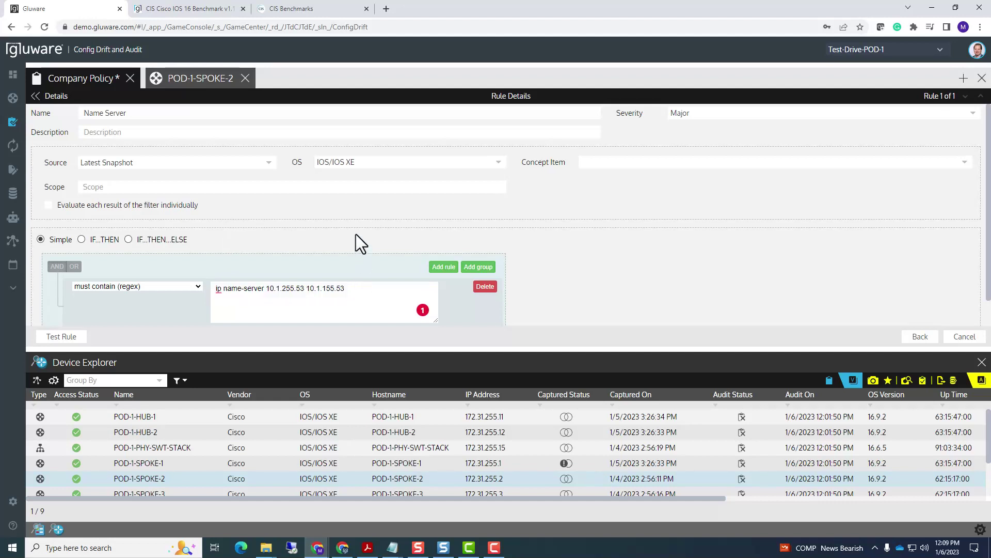
scroll(361, 232, down, 1)
drag(346, 260, 181, 280)
key(ctrl+c)
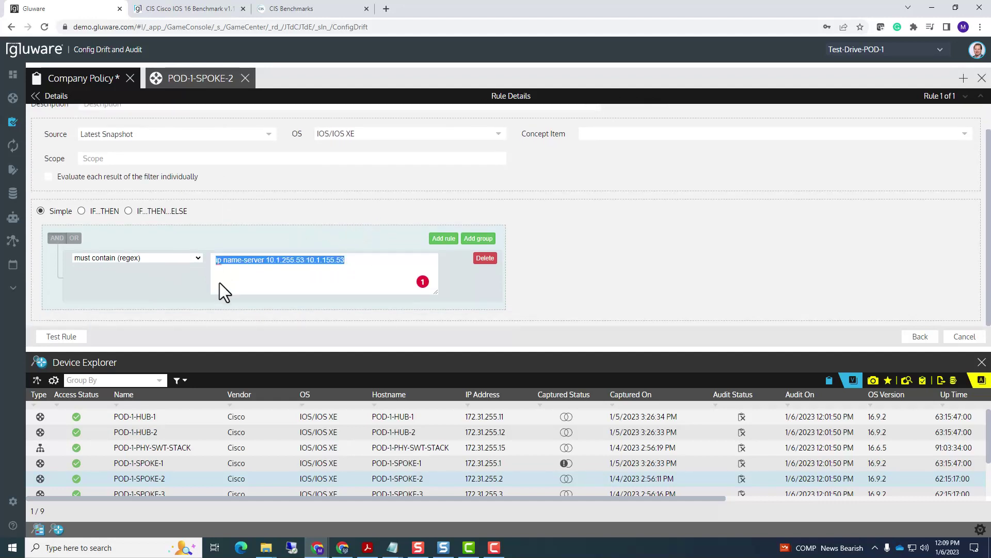
click(58, 339)
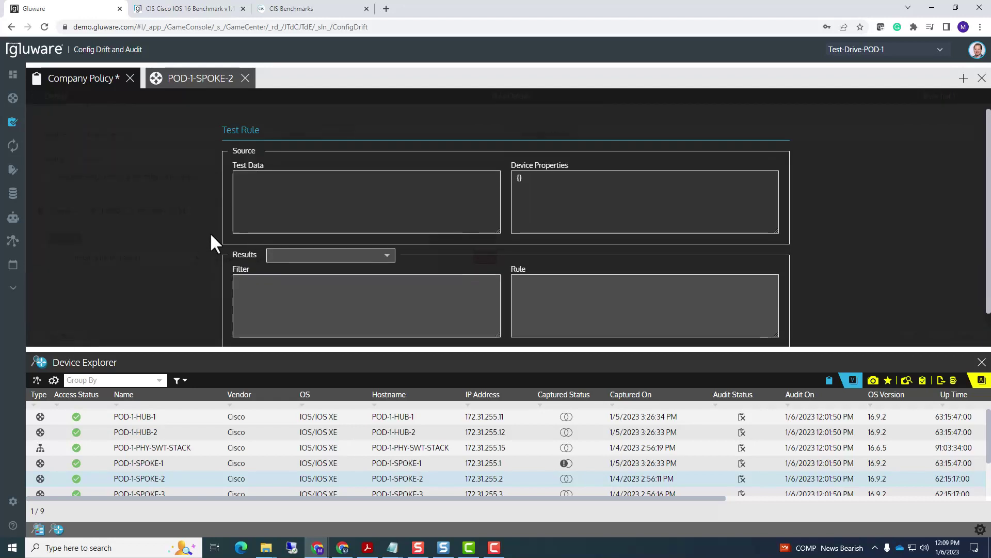
click(305, 205)
key(ctrl+v)
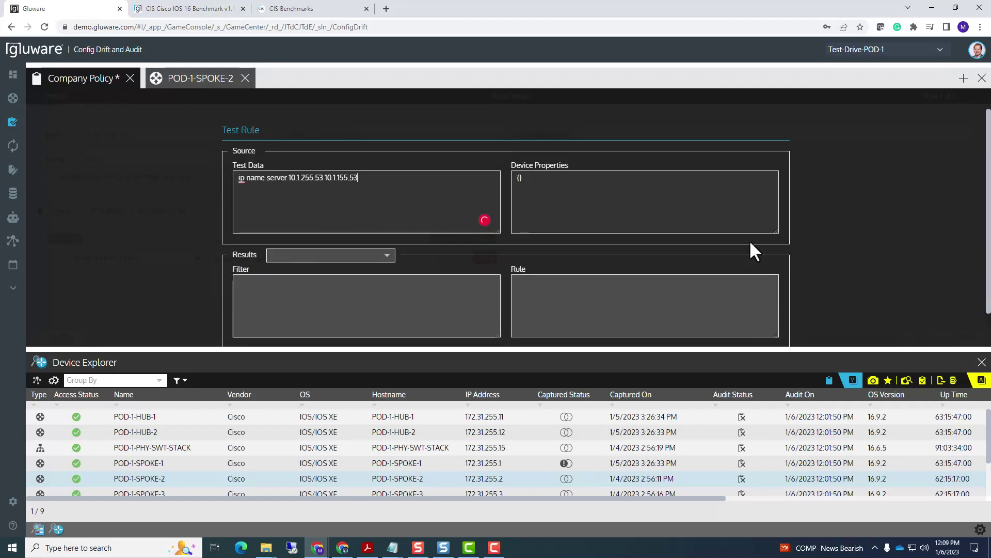
scroll(754, 240, down, 1)
click(774, 336)
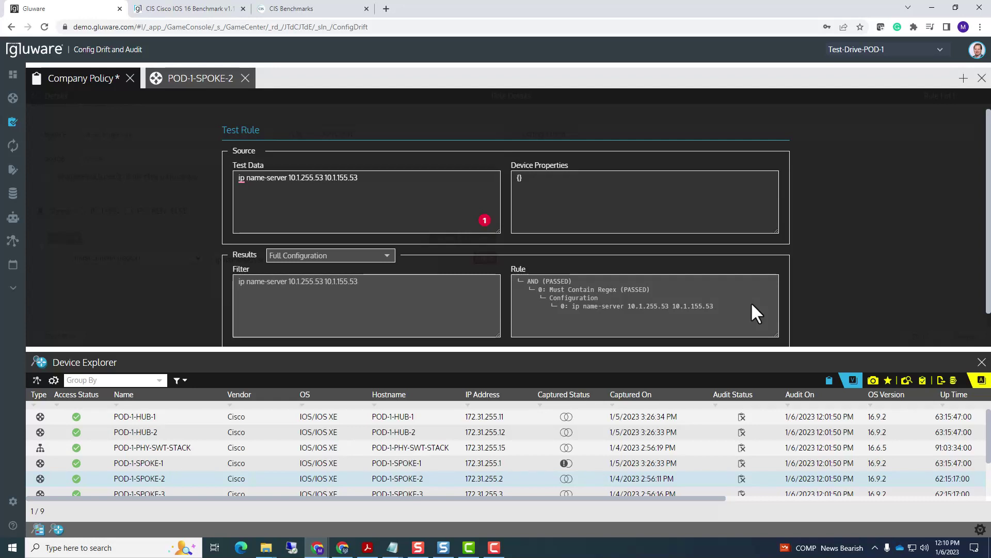
scroll(867, 290, down, 1)
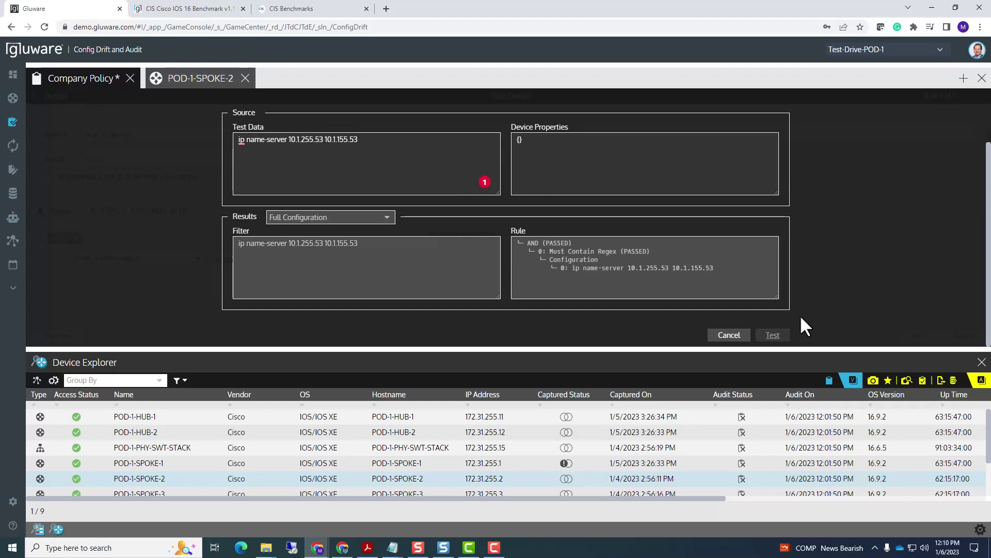
click(720, 335)
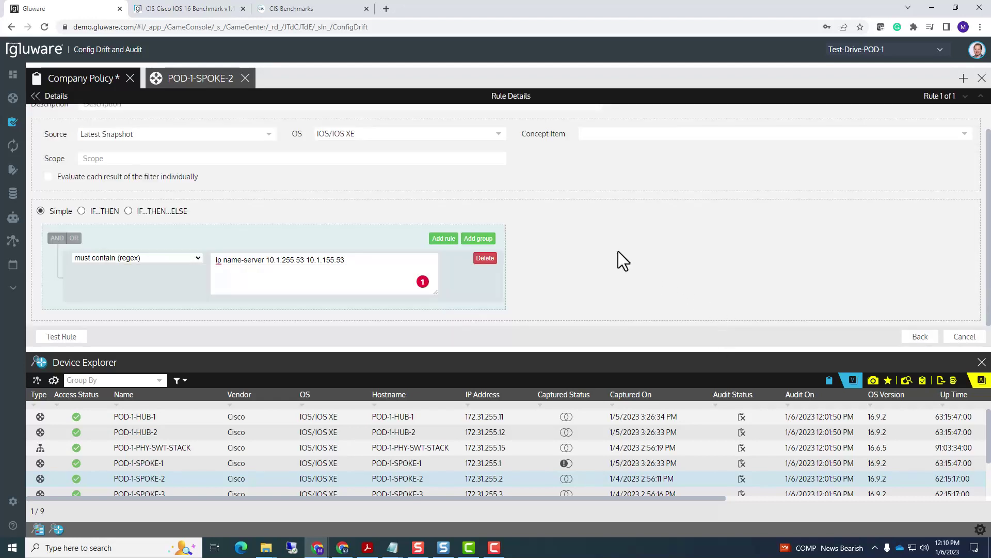
Step: Return to the policy details and save Company Policy v1.0 with the Name Server rule
click(909, 337)
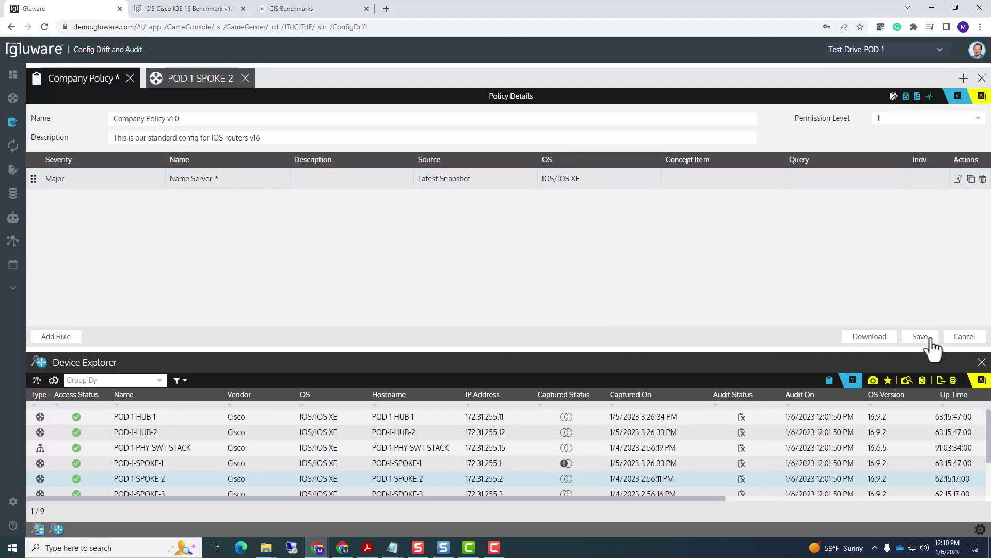
click(910, 339)
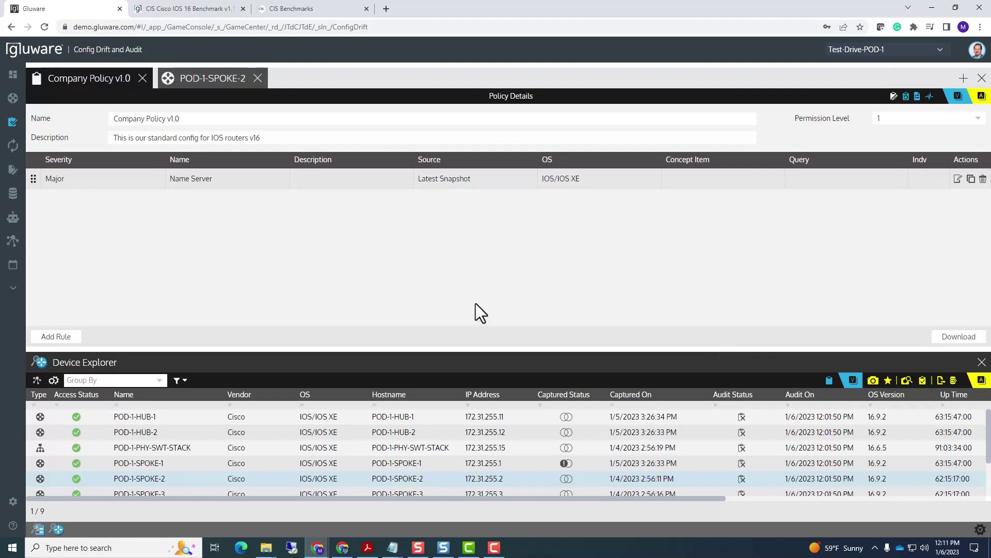
Step: Copy the lines "ntp source Loopback0" and "ntp server 172.31.255.11" from near the end of POD-1-SPOKE-2's captured configuration
click(221, 86)
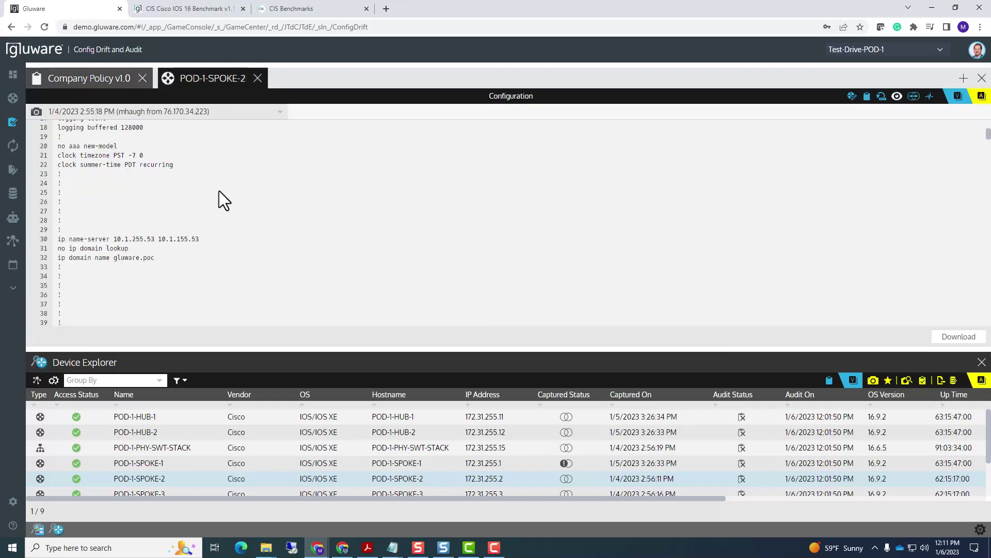
scroll(218, 192, down, 1)
scroll(217, 193, down, 1)
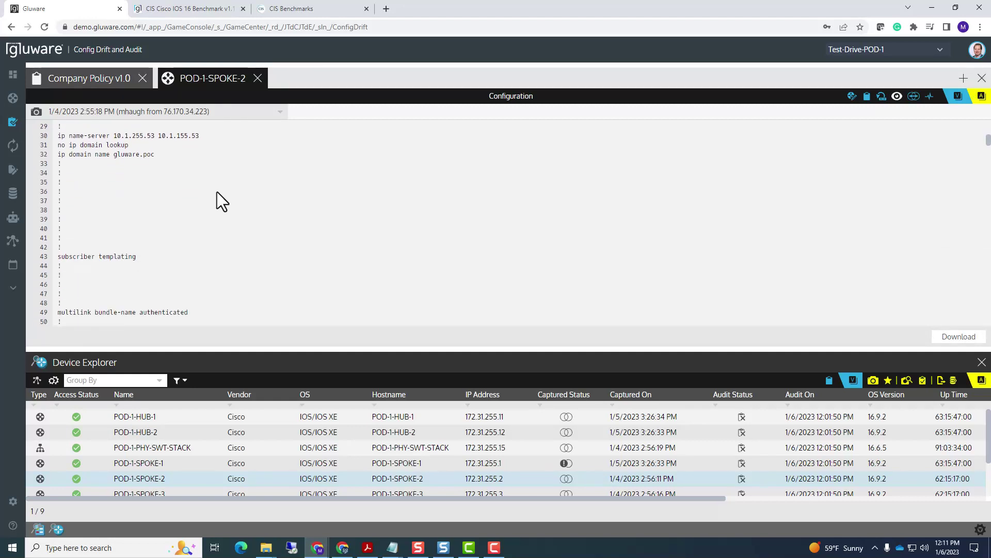
scroll(217, 192, down, 2)
scroll(217, 193, down, 4)
scroll(220, 210, down, 20)
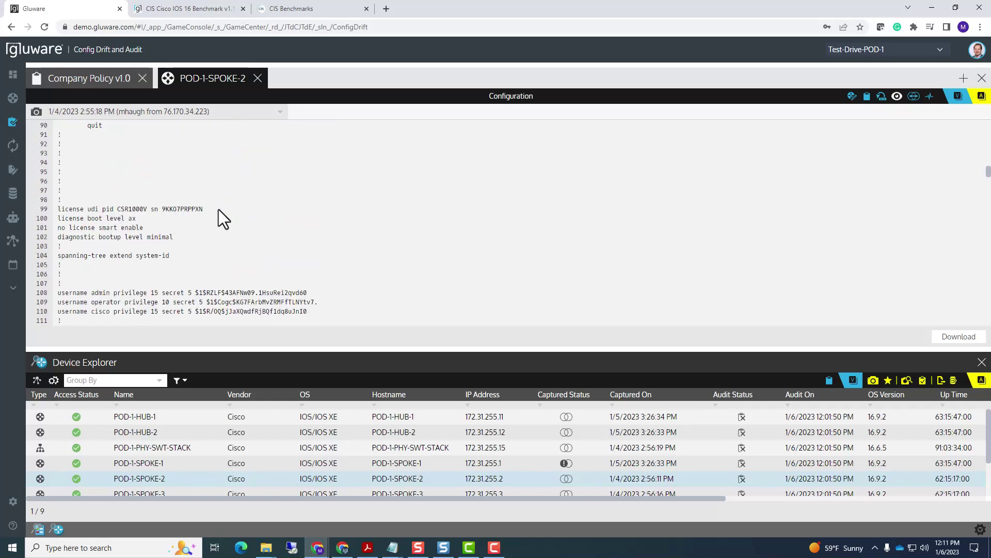
scroll(215, 218, down, 18)
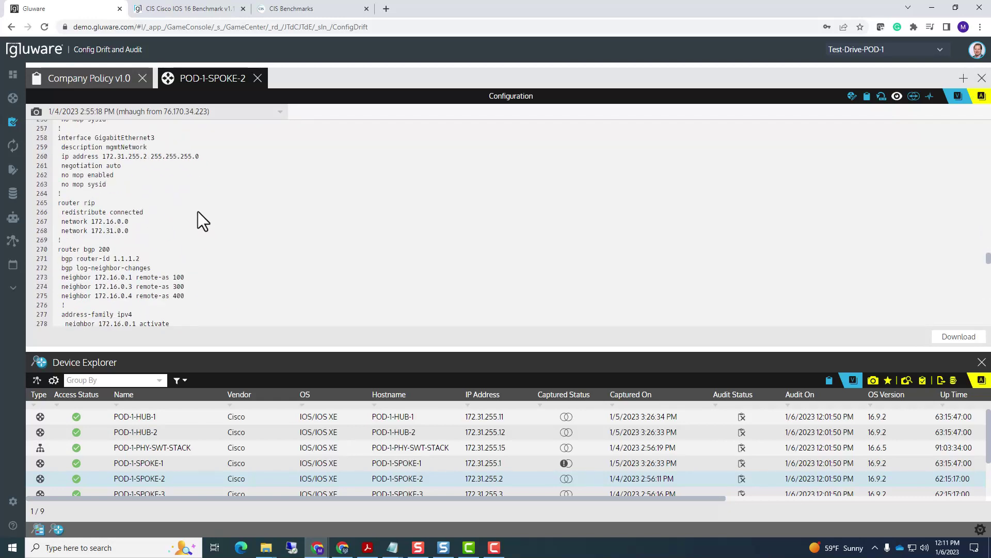
scroll(197, 211, down, 5)
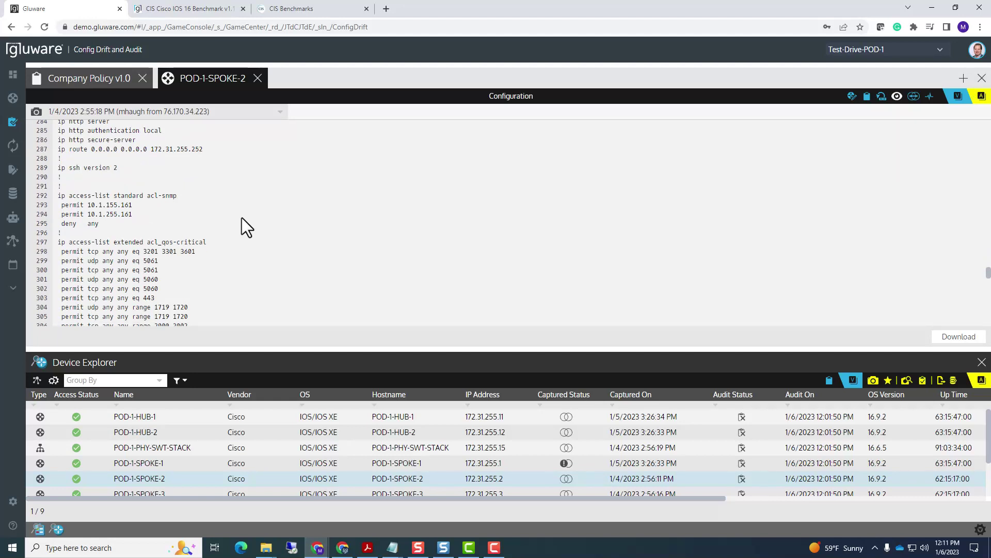
scroll(241, 218, down, 4)
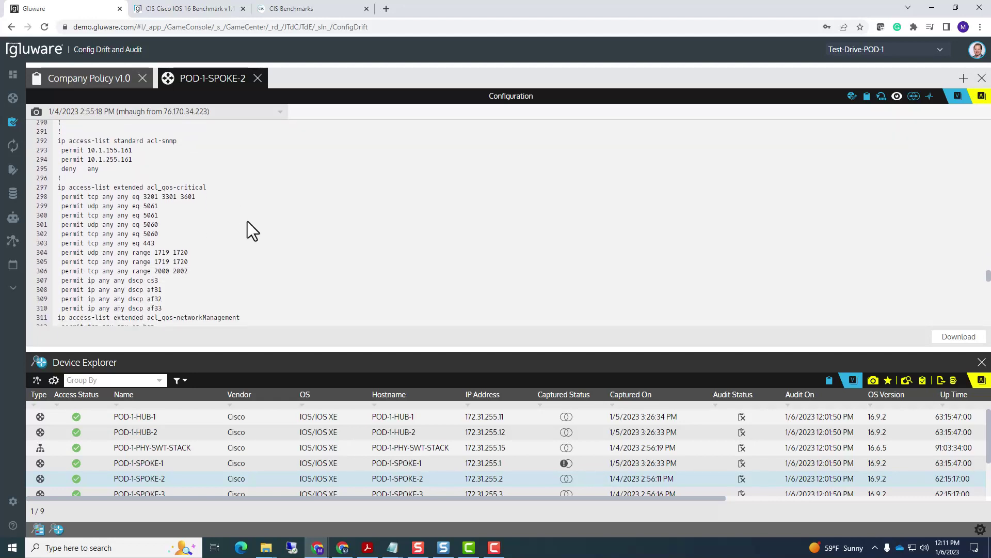
scroll(248, 222, down, 10)
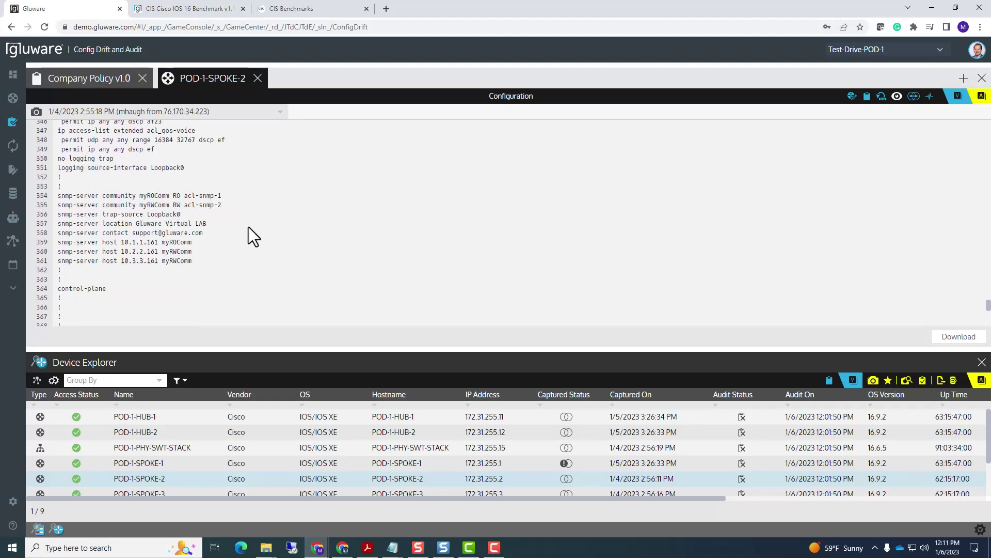
scroll(248, 228, down, 4)
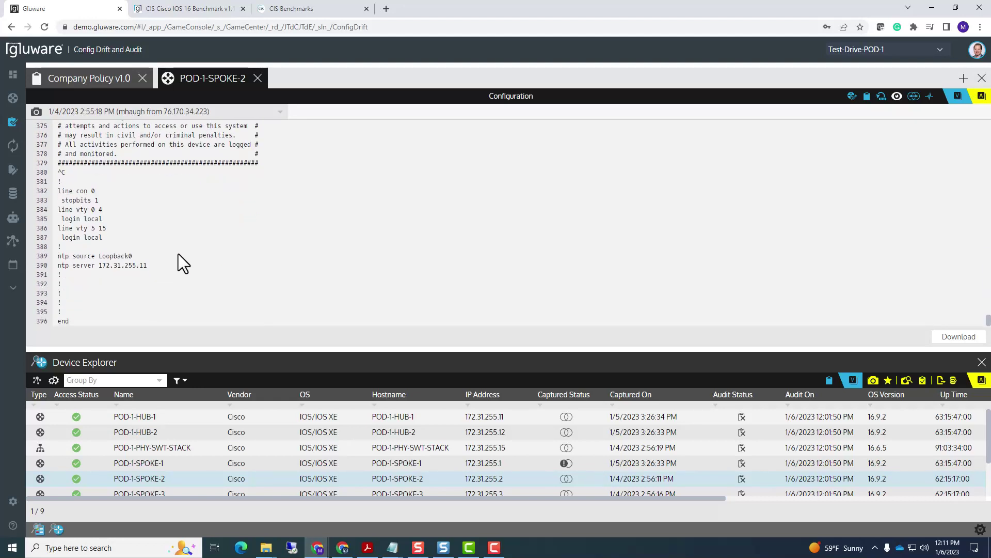
drag(60, 256, 156, 268)
key(ctrl+c)
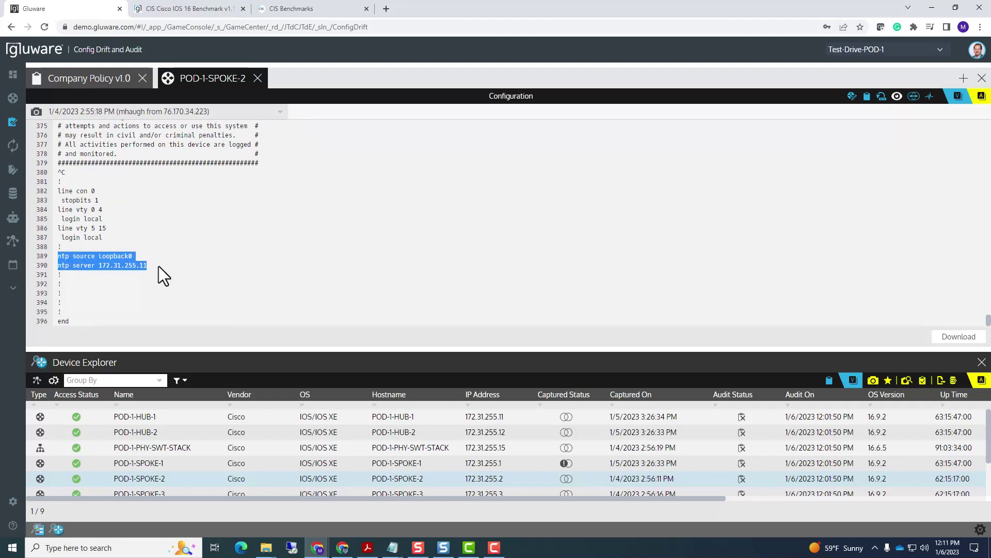
right_click(102, 264)
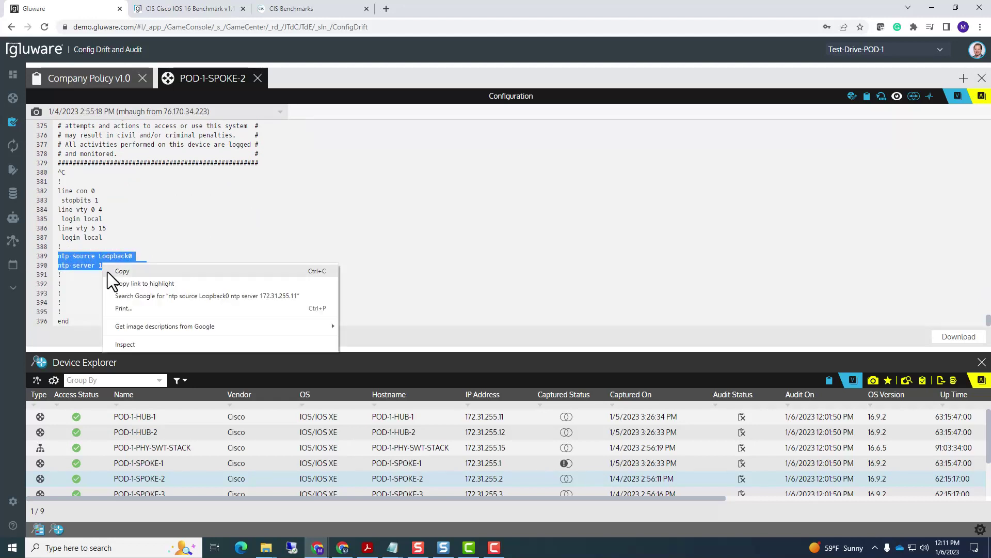
click(108, 271)
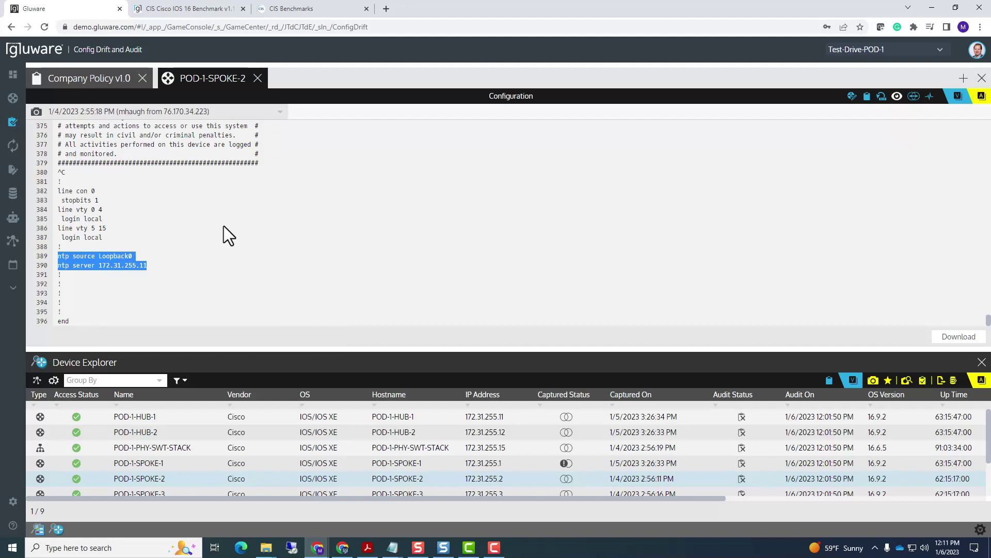
Step: Add a second rule to Company Policy v1.0 and name it NTP
click(72, 81)
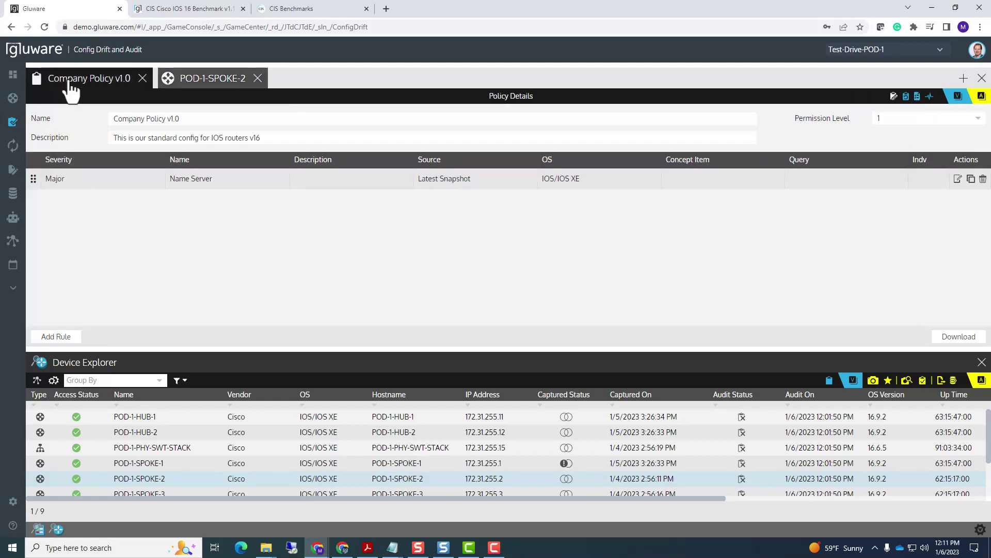
click(61, 337)
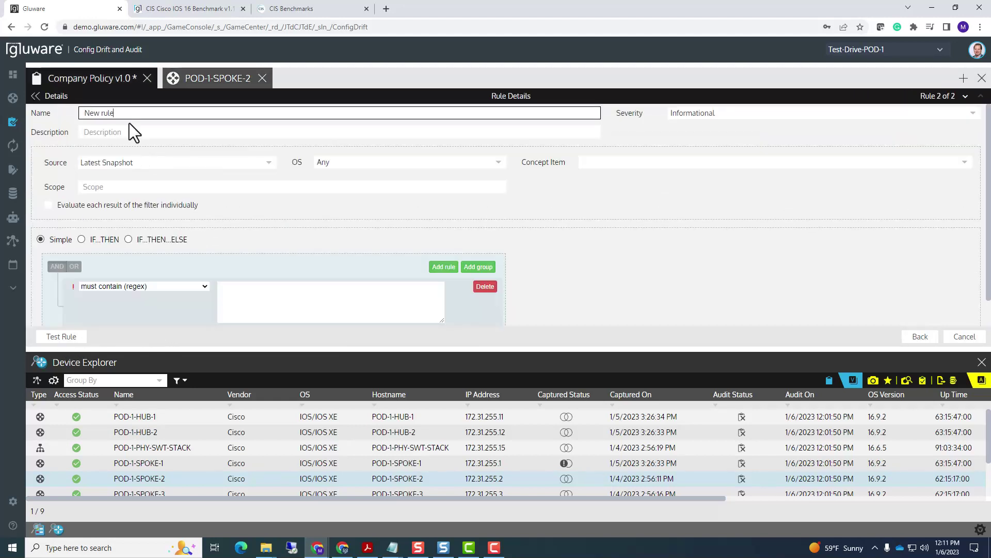
drag(127, 113, 82, 115)
text(NTP Server)
key(BackSpace)
key(BackSpace)
key(BackSpace)
Step: Set the NTP rule's OS to IOS/IOS XE and its severity to Major
click(356, 163)
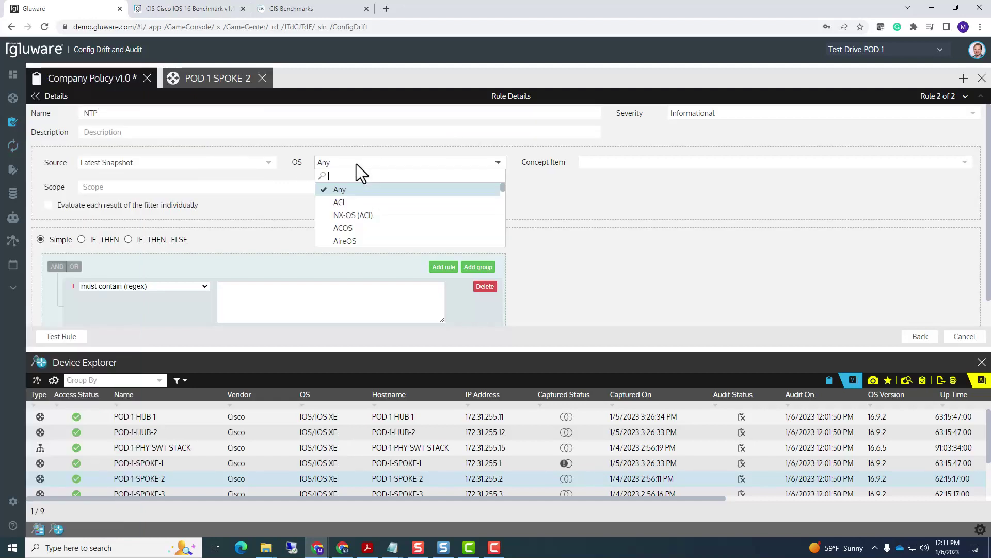
text(ios)
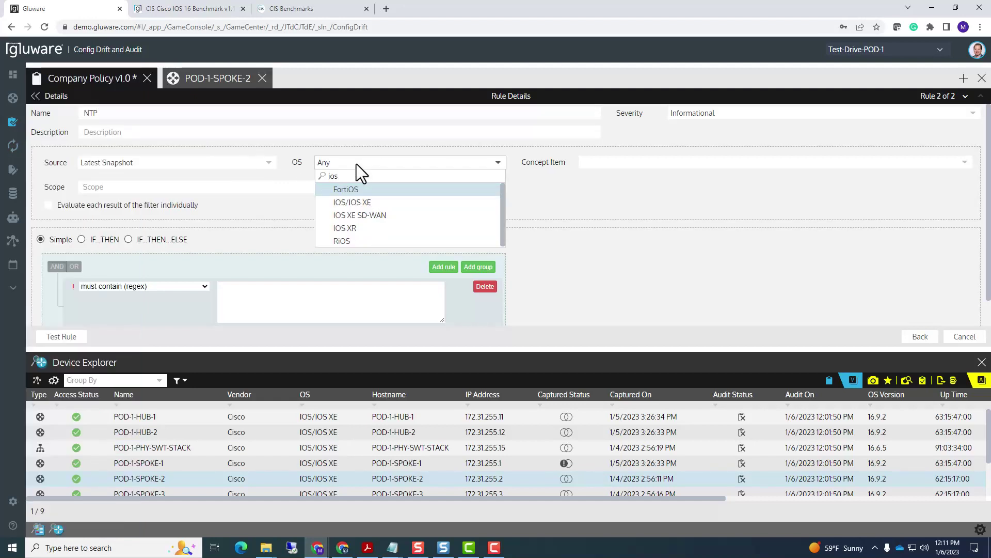
click(369, 203)
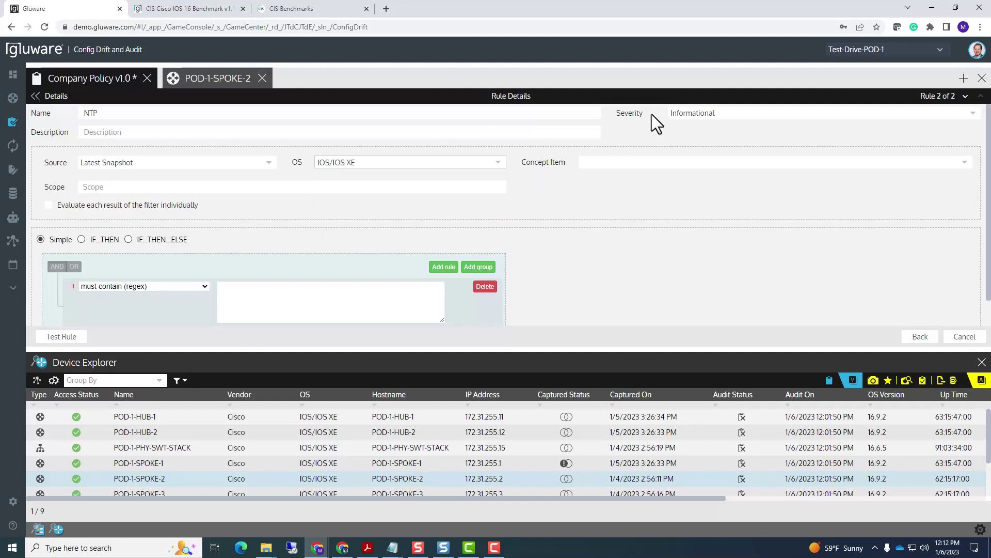
click(696, 113)
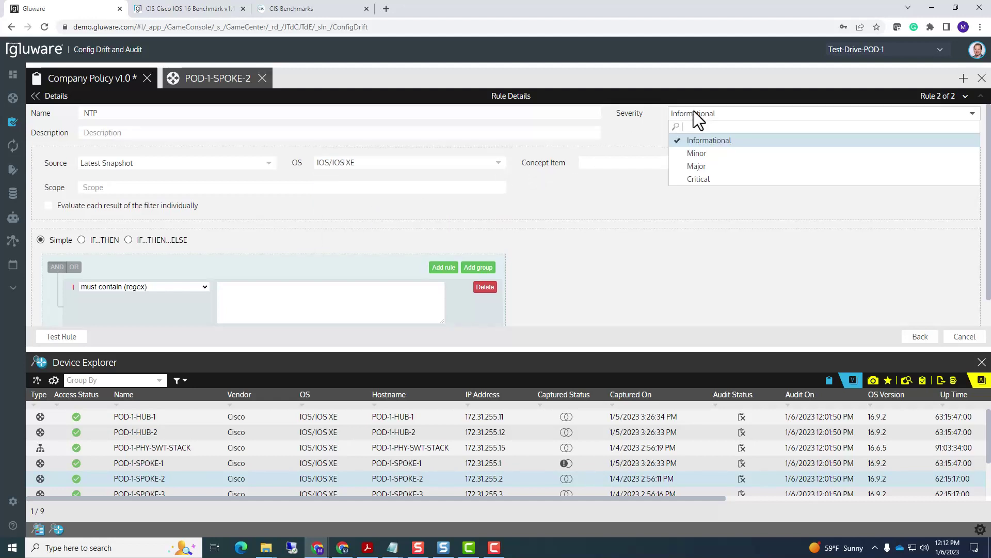
click(697, 166)
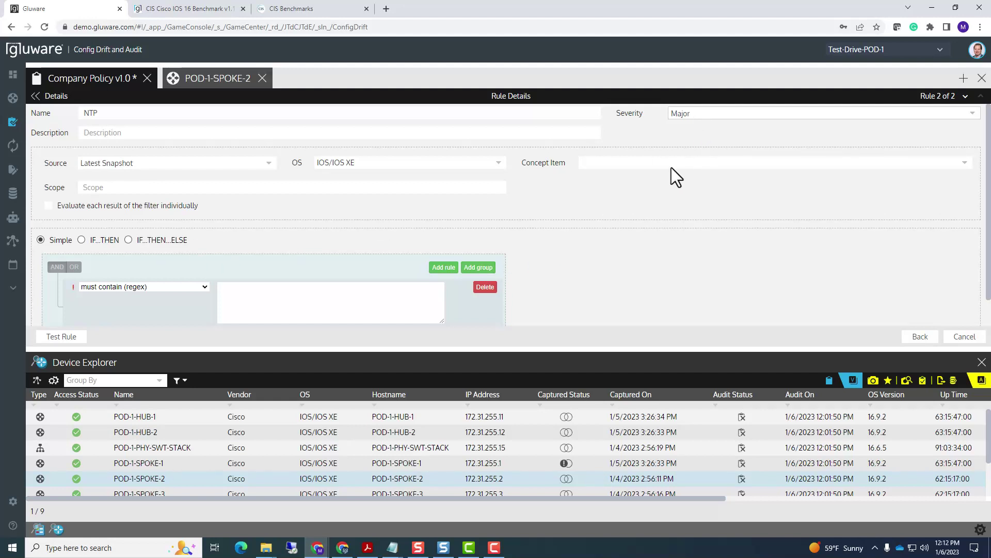
Step: Paste the copied ntp source and ntp server lines into the NTP rule's must contain (regex) condition
click(269, 295)
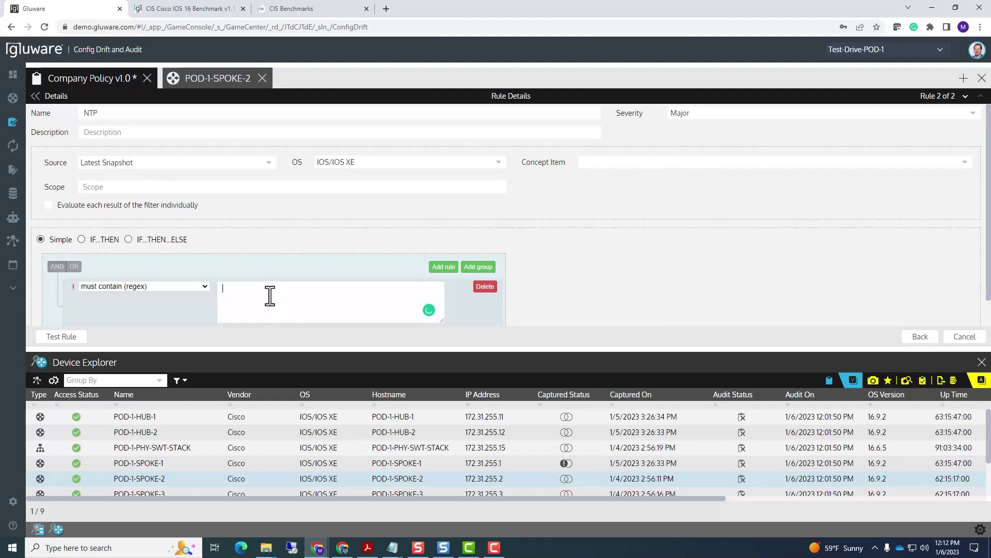
key(ctrl+v)
scroll(549, 278, down, 1)
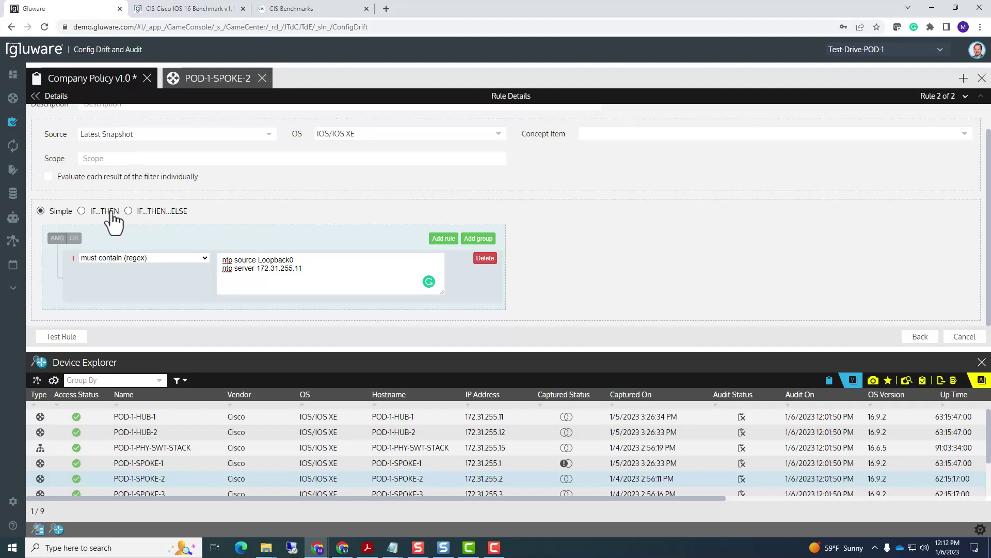
Step: Switch the NTP rule to IF...THEN, browse the device attributes offered for its IF condition, and return the rule to Simple
click(81, 211)
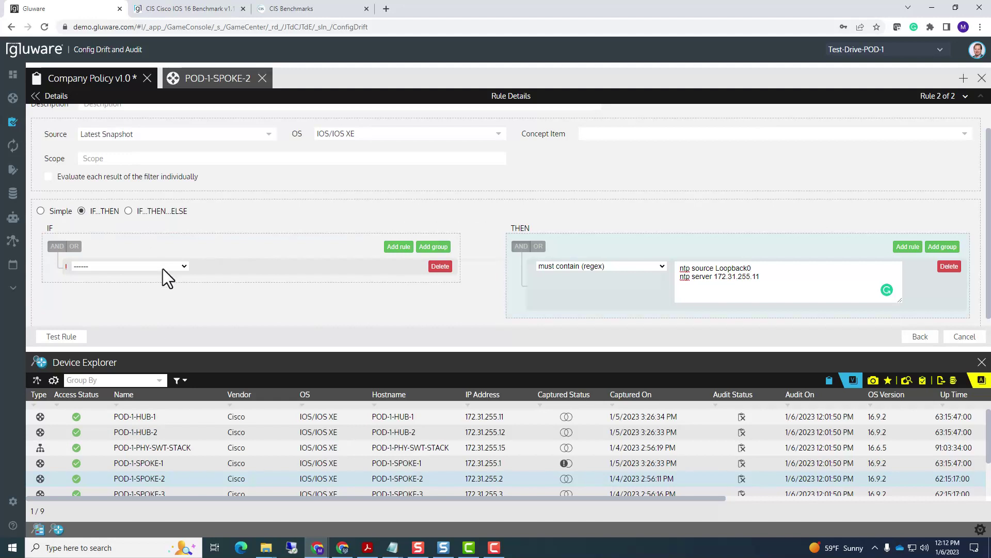
click(182, 266)
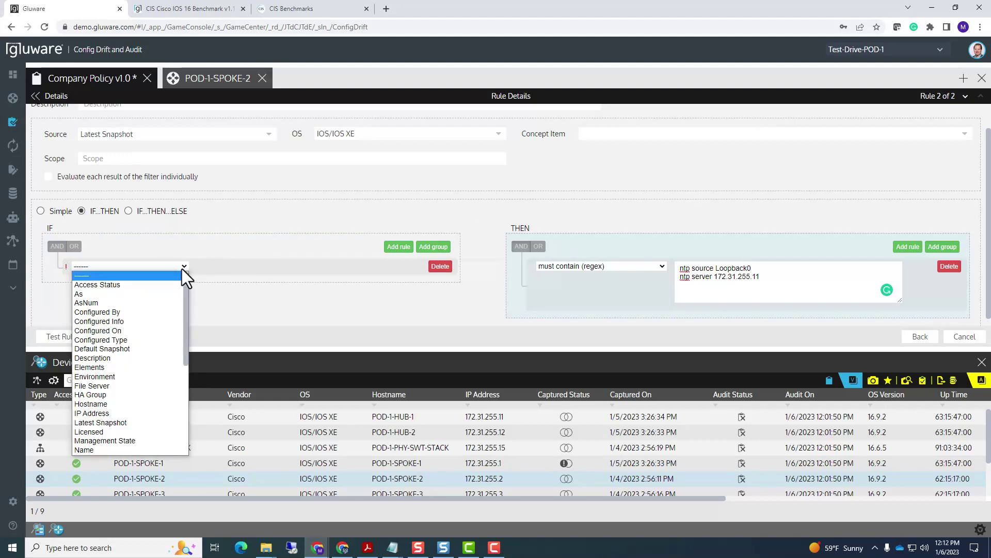
drag(186, 309, 184, 349)
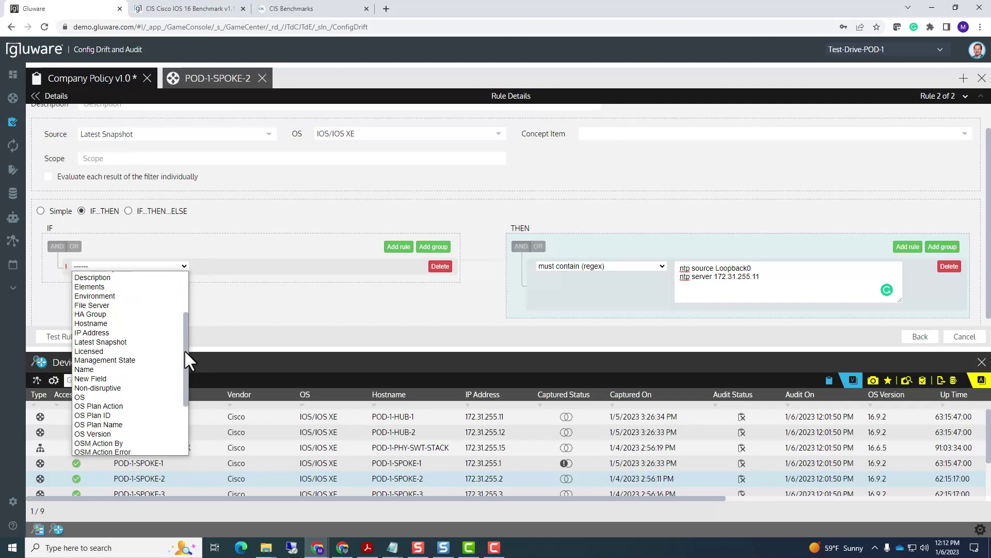
drag(185, 349, 182, 308)
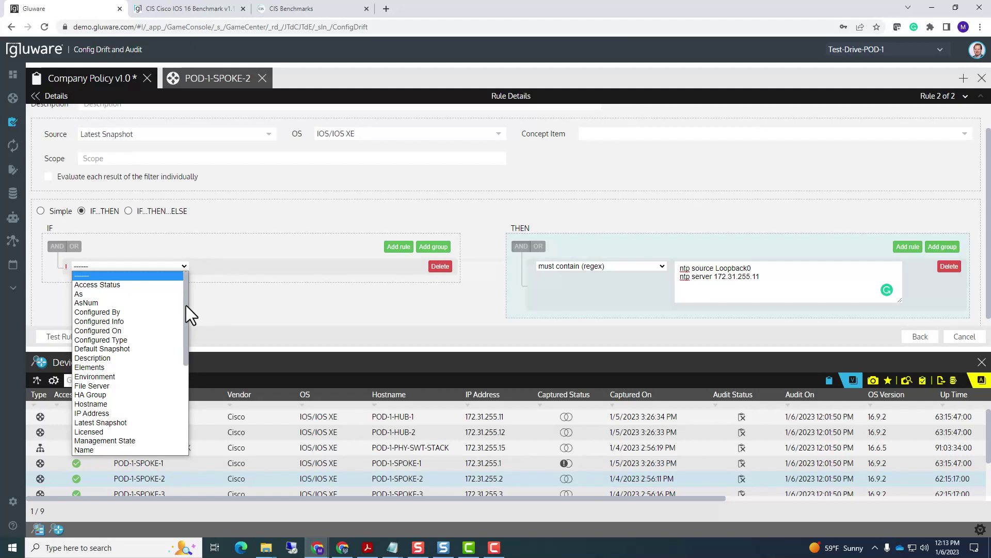
key(Down)
key(Down)
mouse_move(184, 300)
mouse_down()
mouse_move(184, 394)
mouse_move(177, 296)
mouse_up()
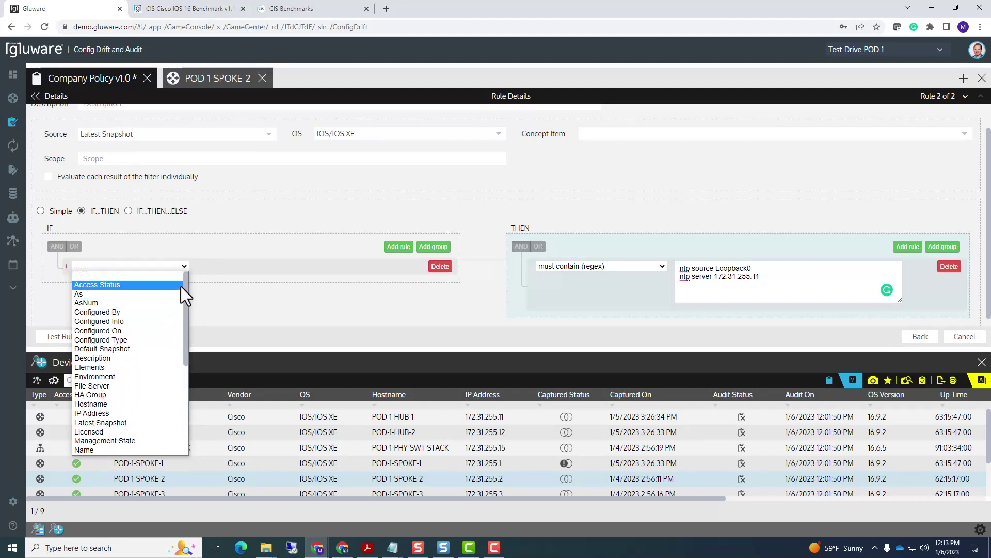
click(228, 226)
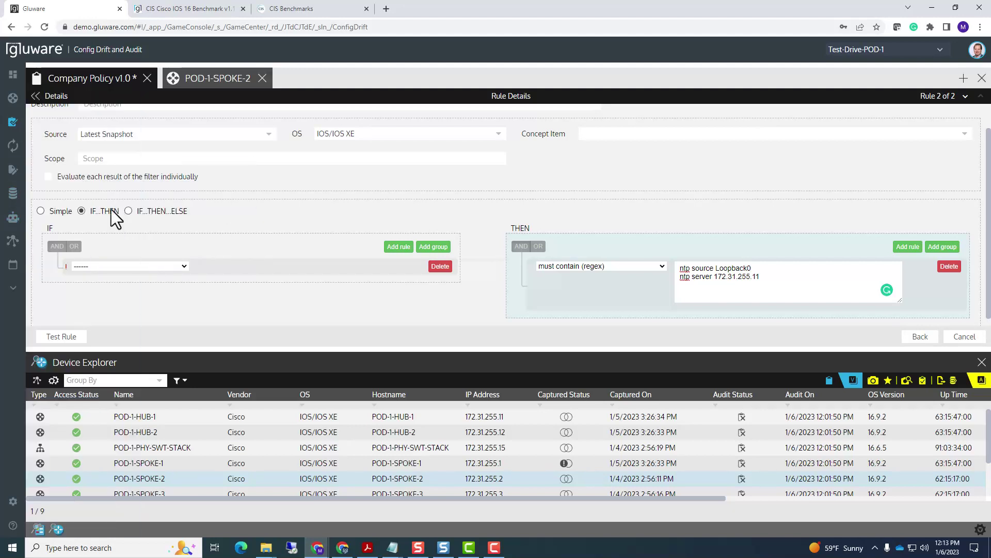
click(41, 211)
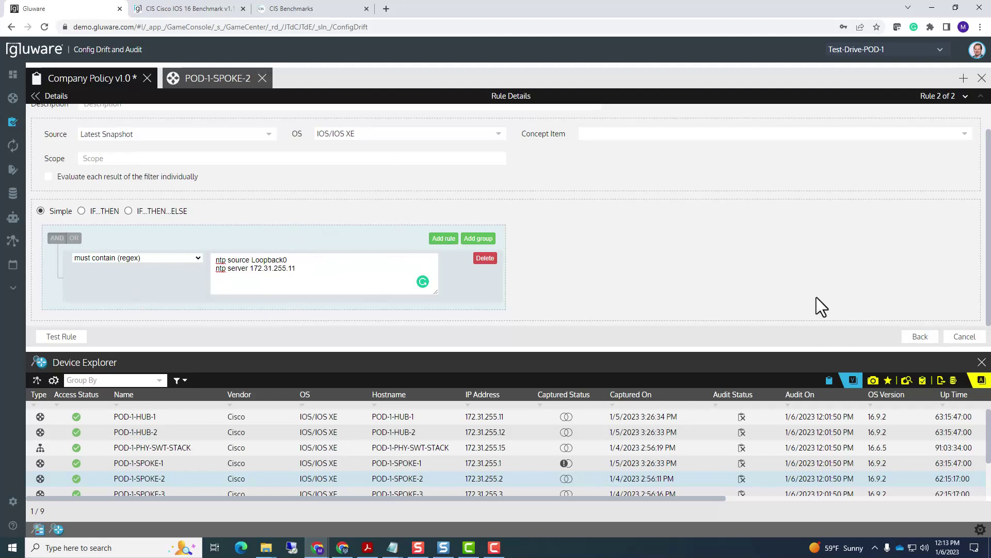
Step: Return from the NTP rule to the policy details and save Company Policy v1.0
click(924, 336)
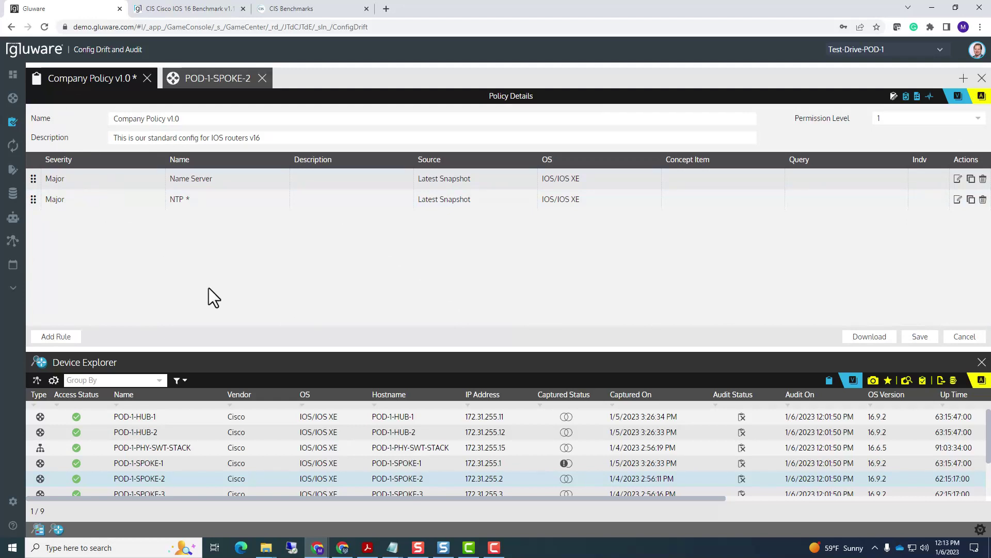
click(919, 338)
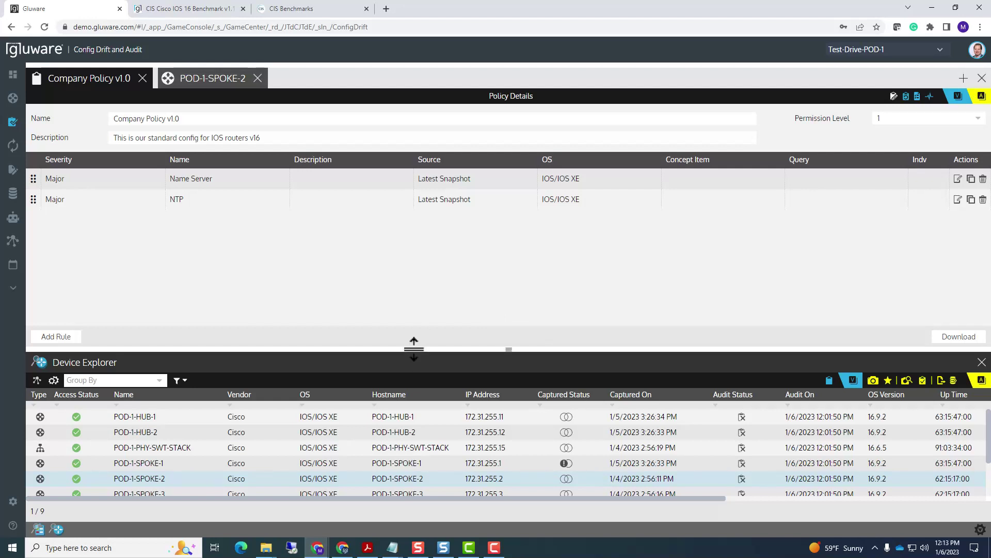
Step: Run an audit of the devices from POD-1-HUB-1 through POD-1-SPOKE-4 against Company Policy v1.0
drag(414, 347, 413, 331)
drag(410, 296, 403, 244)
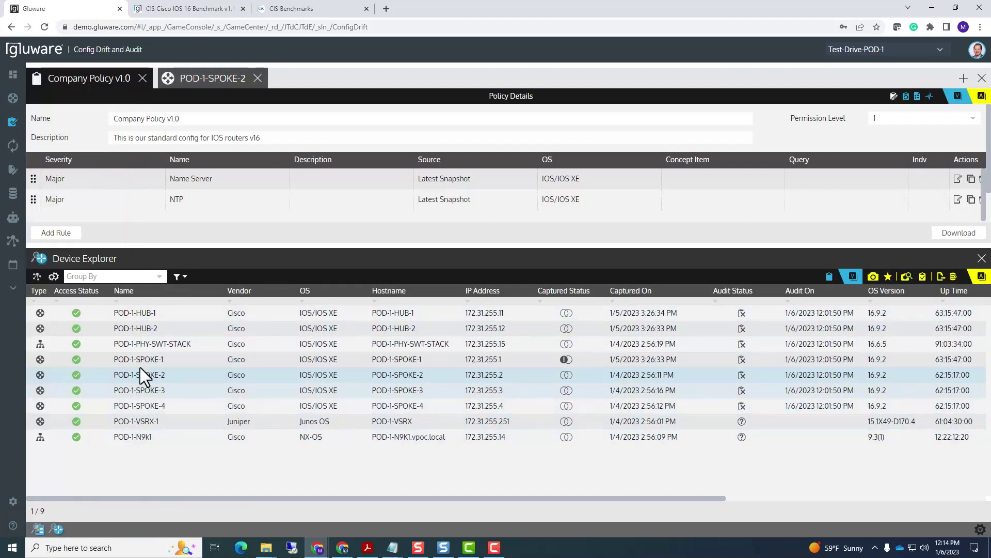
click(151, 314)
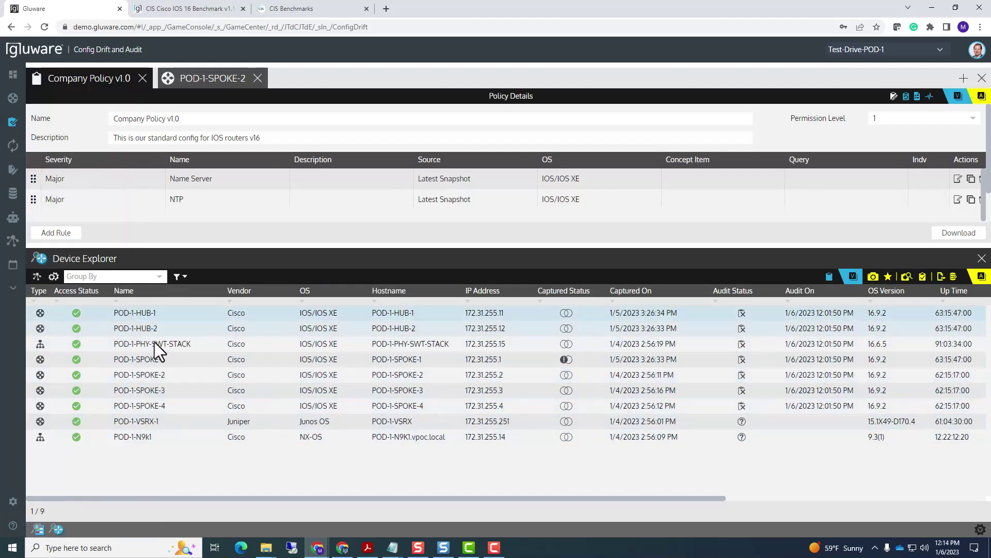
shift+click(150, 408)
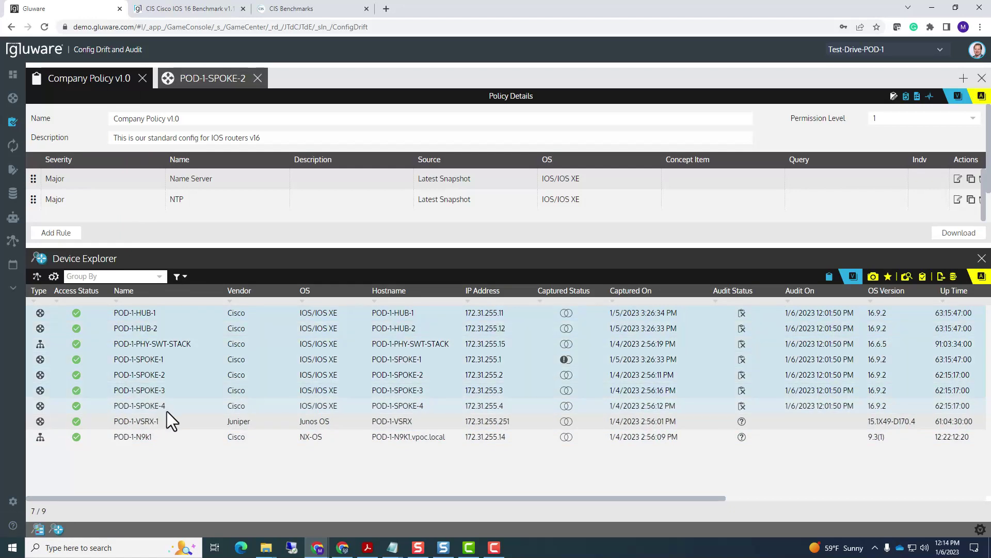
click(923, 278)
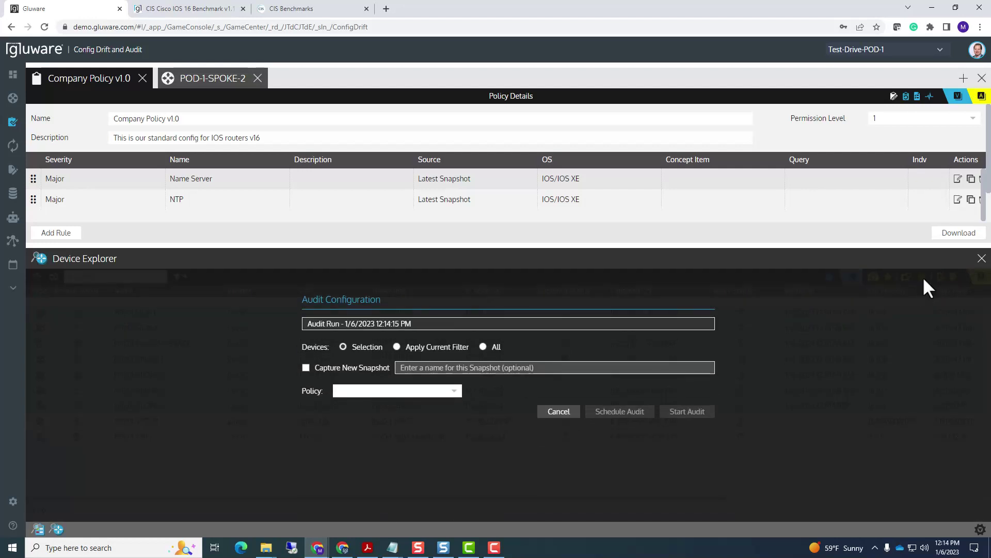
click(354, 391)
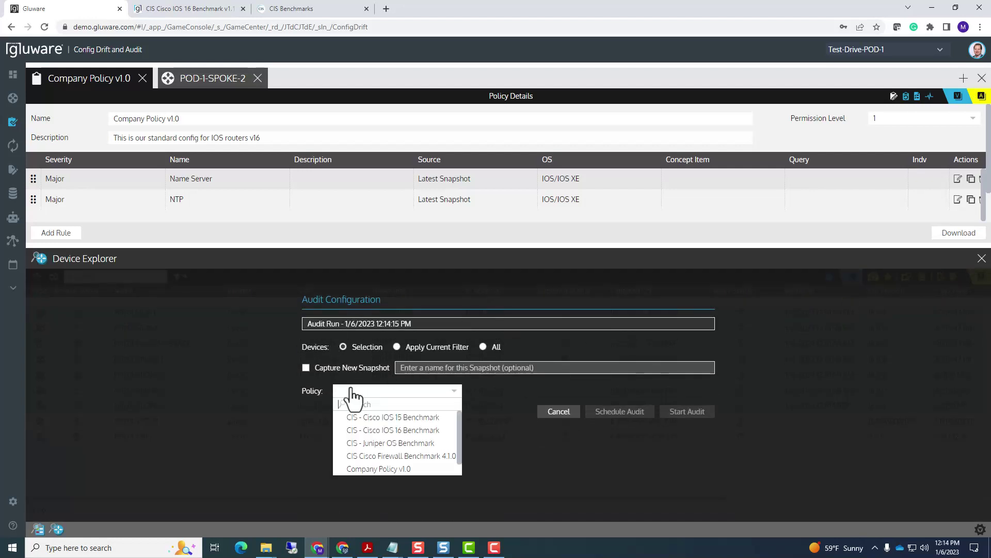
click(361, 468)
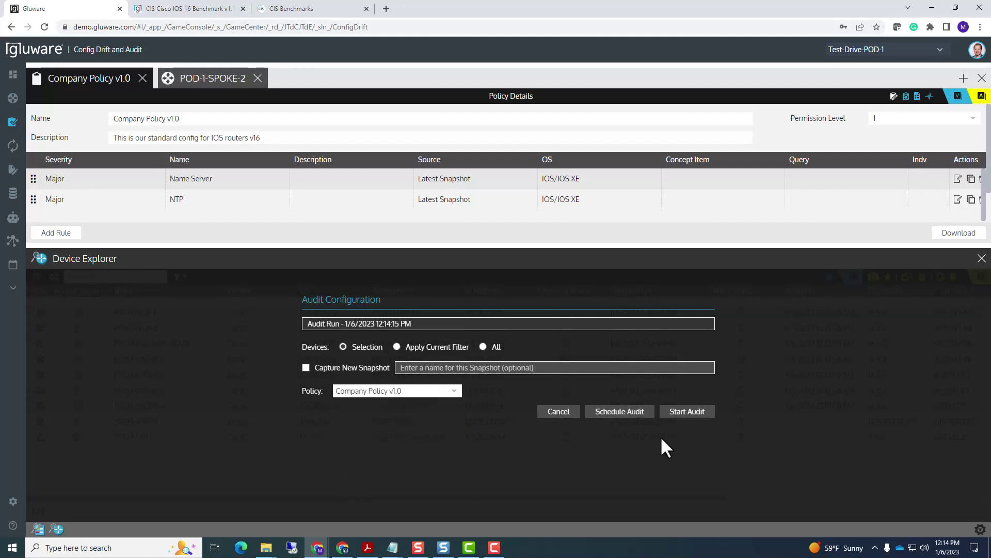
click(680, 414)
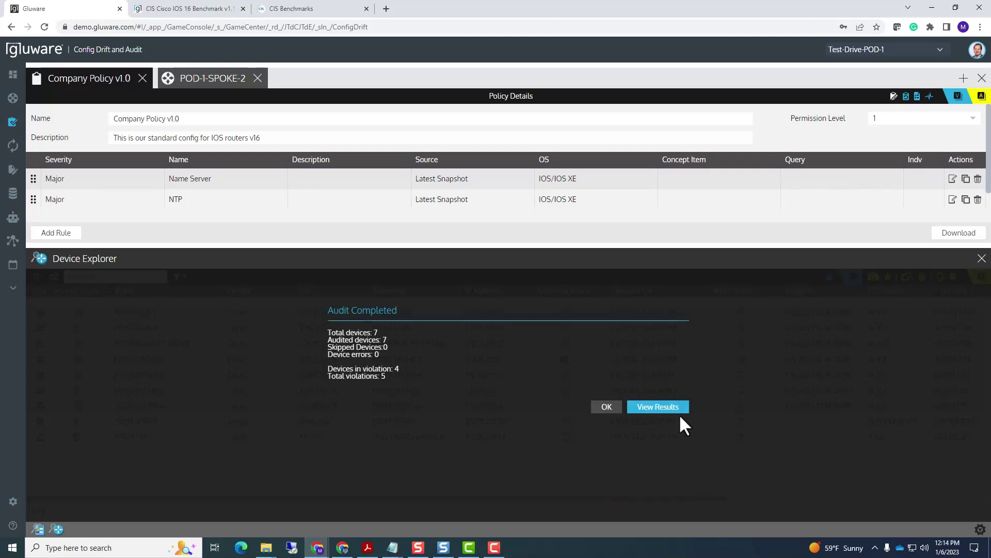
Step: View the audit results and inspect the details of POD-1-HUB-1's NTP violation
click(668, 406)
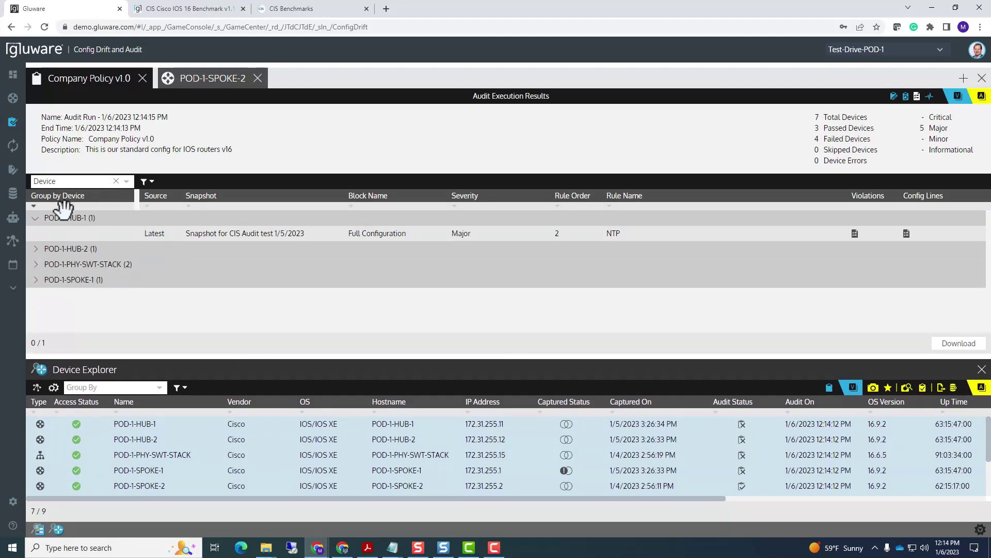
click(35, 219)
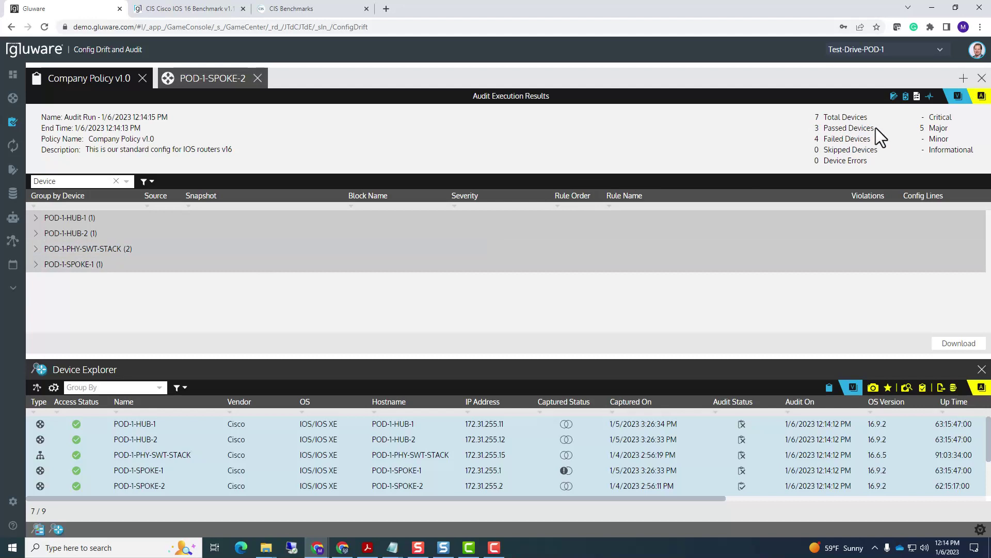
click(35, 219)
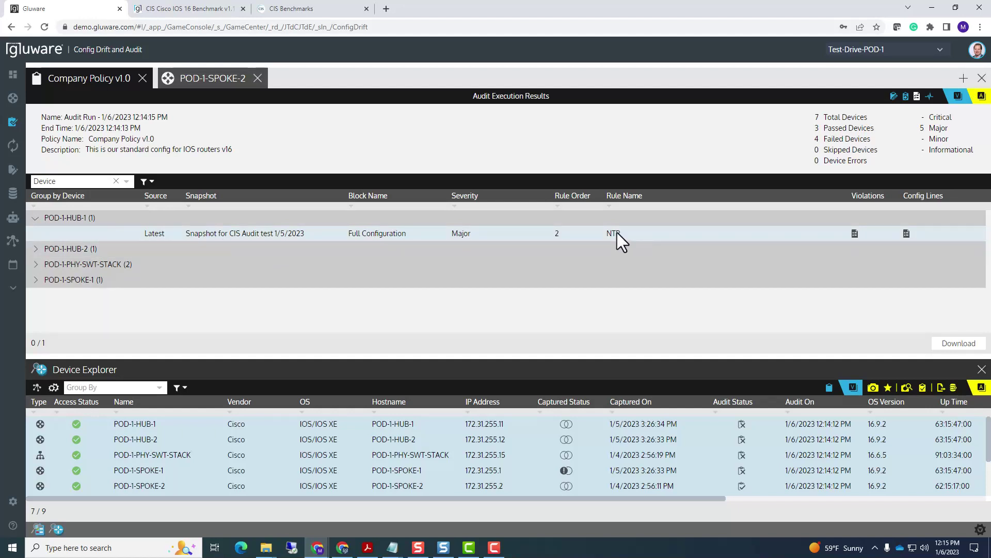
mouse_move(855, 237)
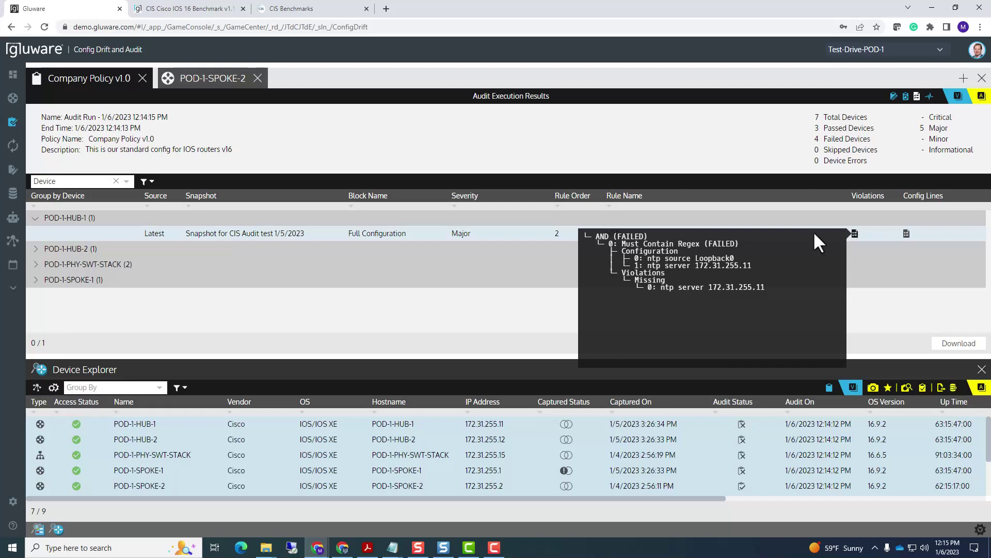
Step: Review POD-1-HUB-2's rule violation in the audit results, leaving both hub groups collapsed
click(37, 251)
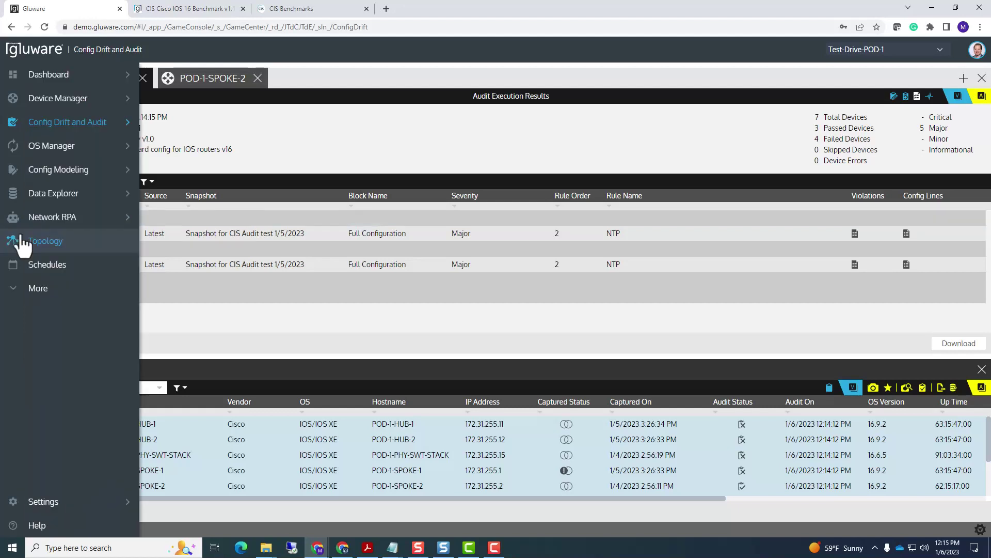
click(144, 223)
mouse_move(21, 243)
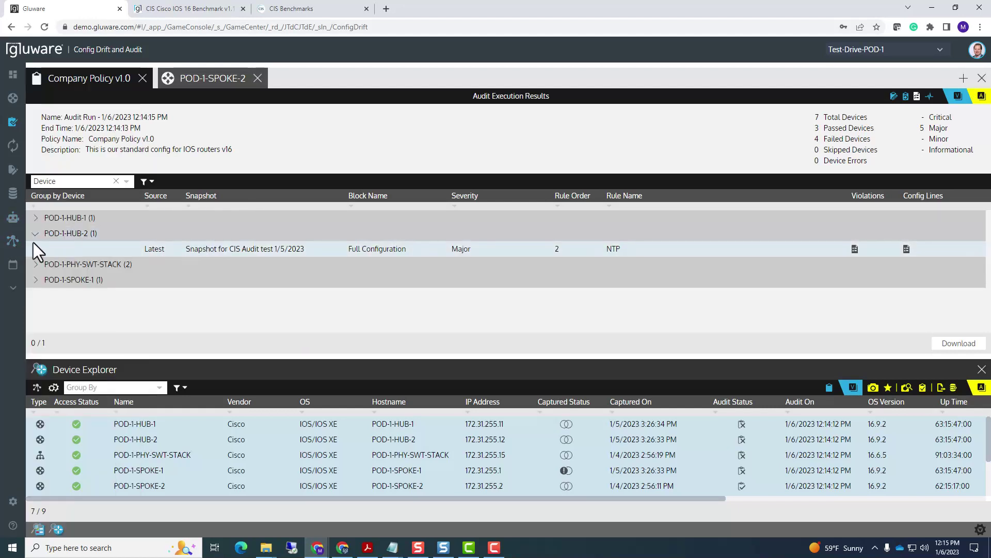
click(35, 235)
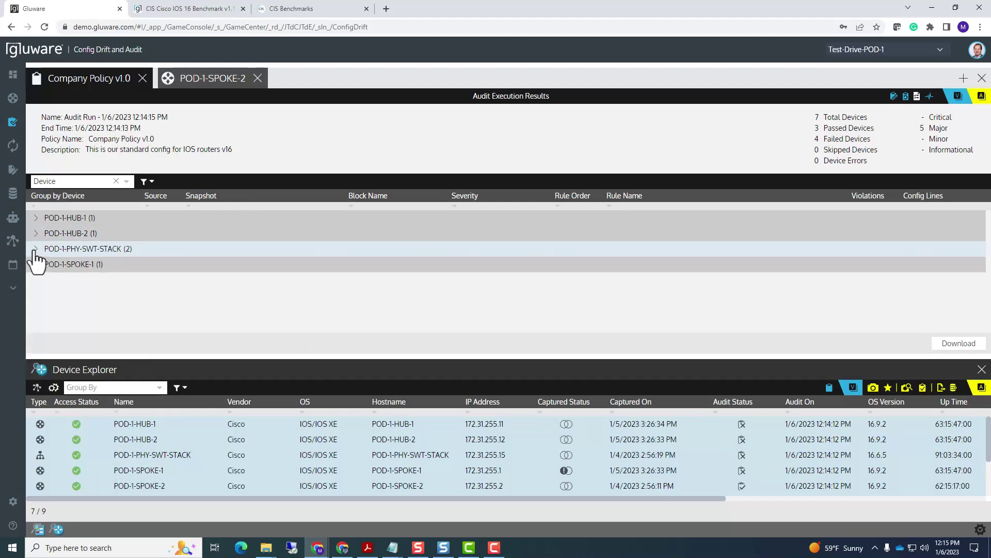
Step: Examine POD-1-PHY-SWT-STACK's Name Server and NTP violations, and enlarge the Device Explorer to check the audited devices' statuses
click(35, 250)
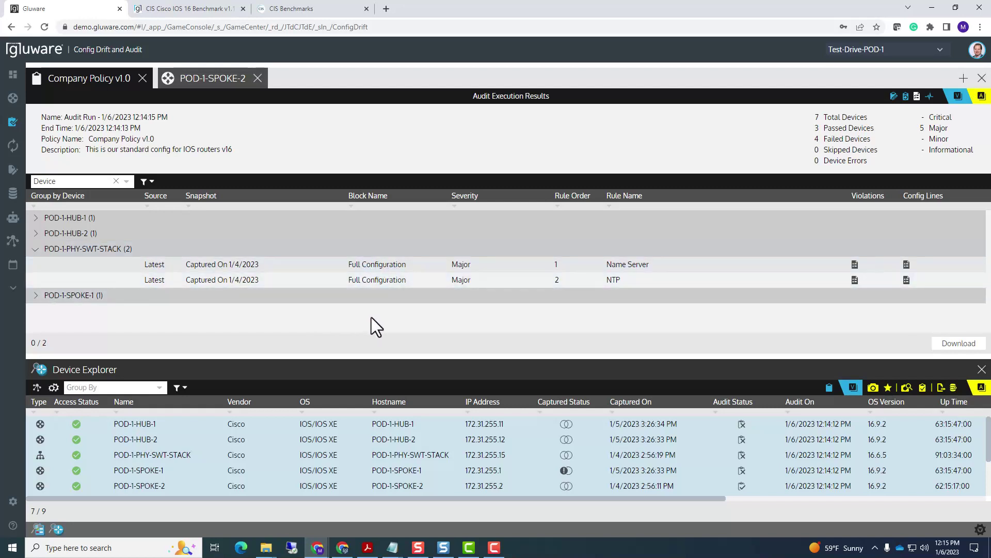
mouse_move(854, 268)
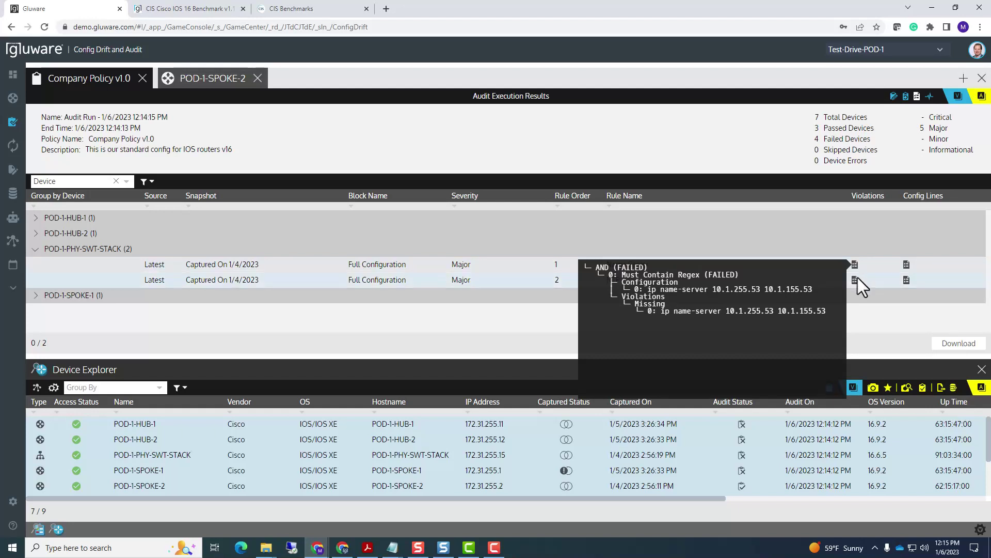
mouse_move(856, 287)
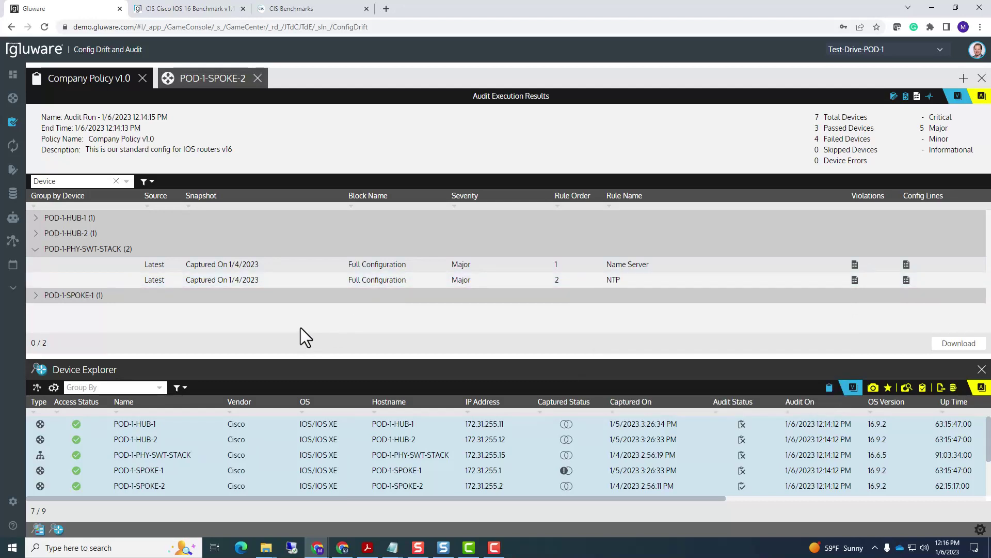
click(35, 251)
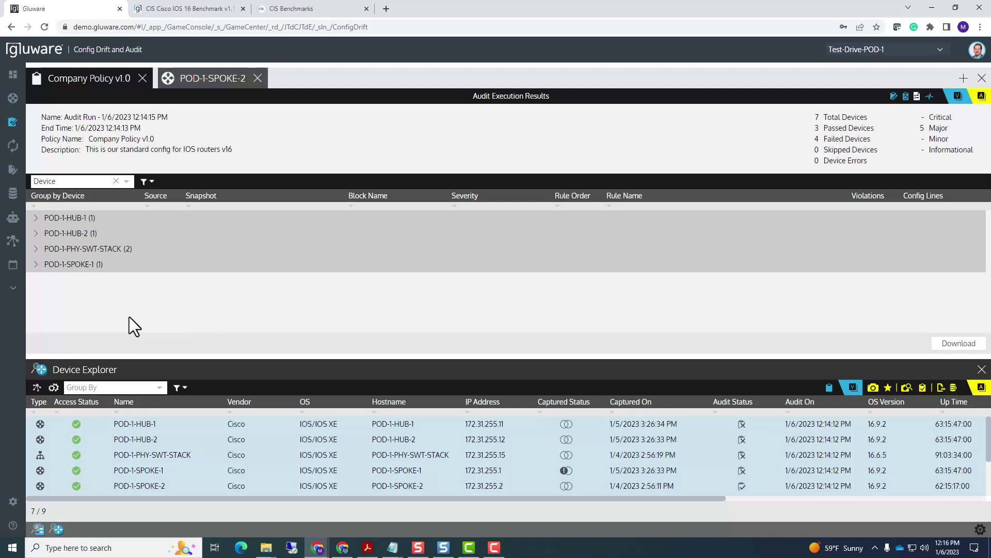
drag(271, 354, 270, 306)
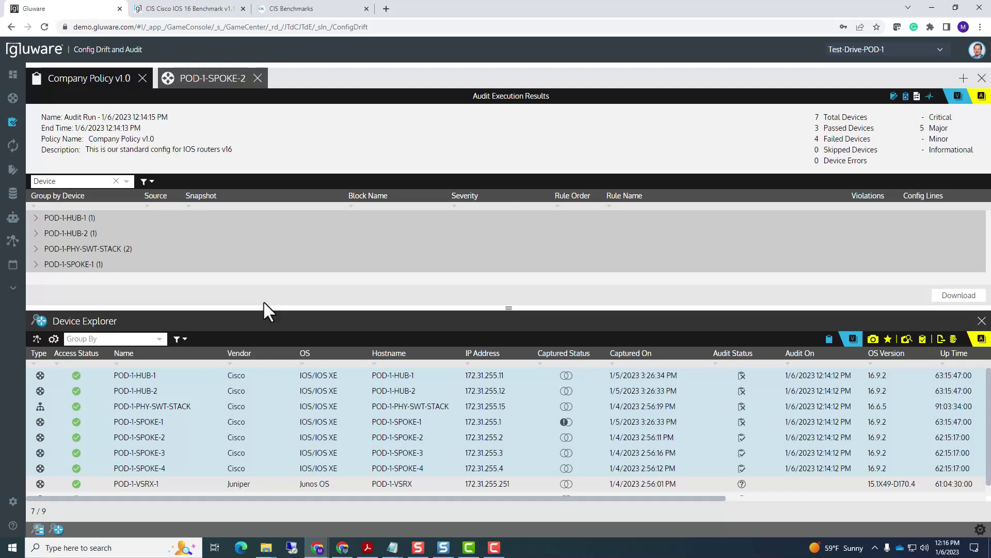
Step: Open the Audit and Drift Alerts dashboard from the Dashboard Library and review the audit policies with violations
mouse_move(13, 72)
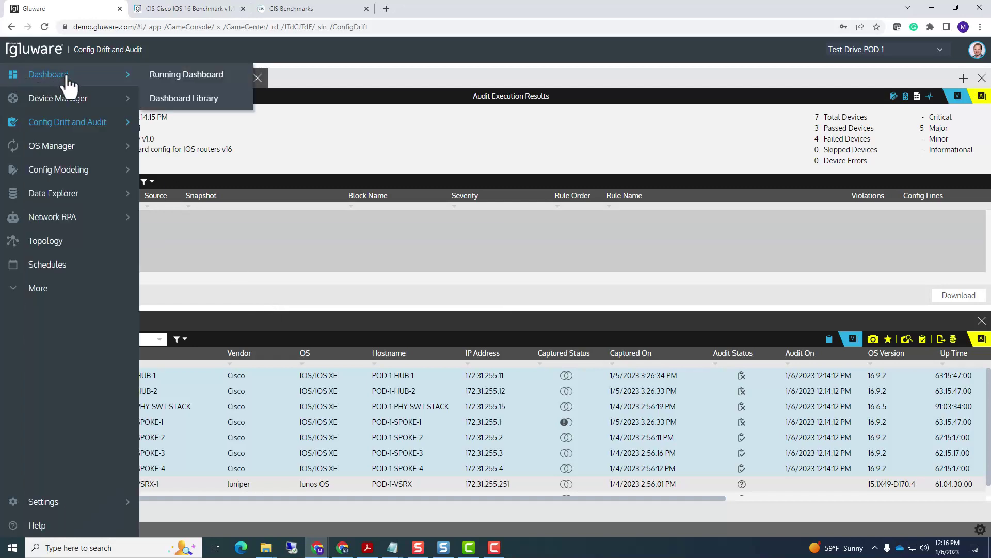
click(172, 96)
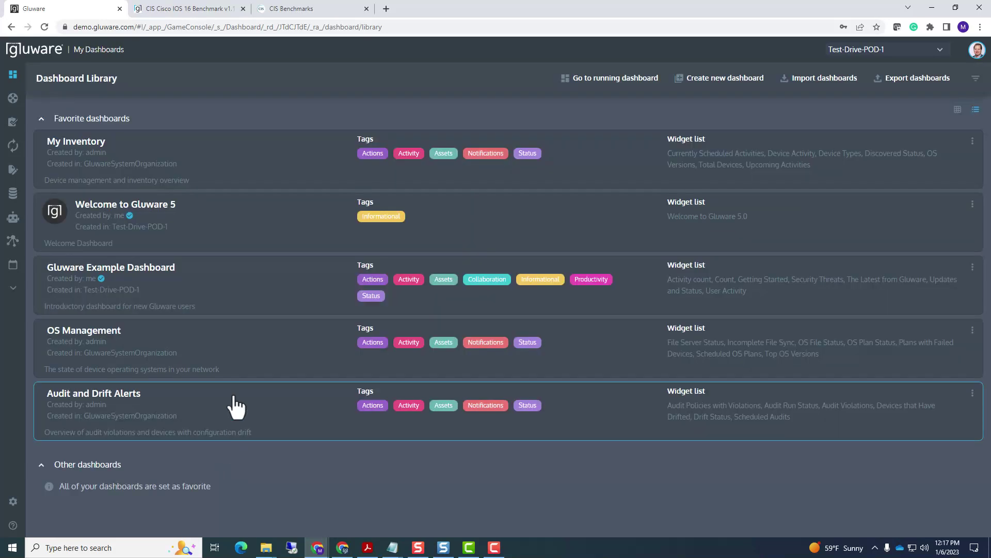
click(194, 406)
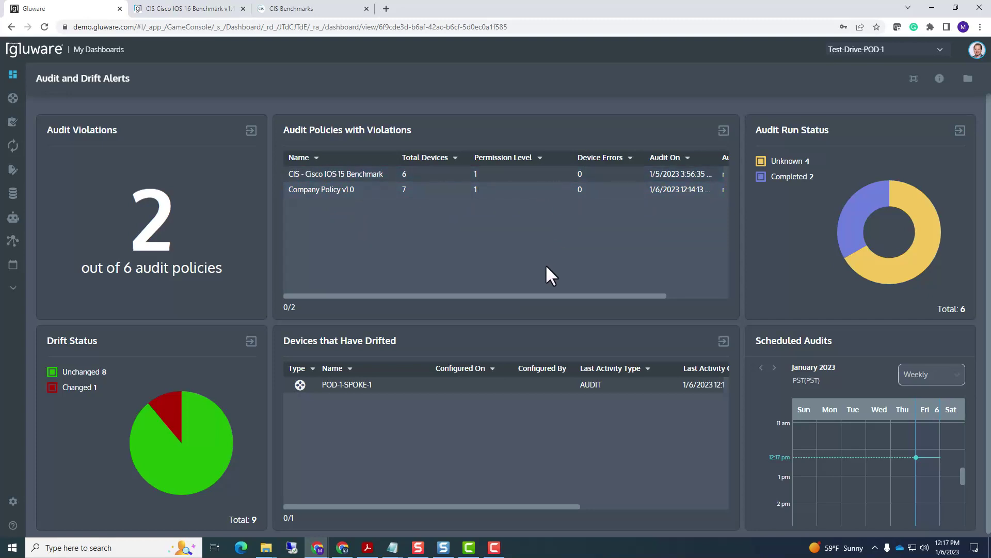
drag(525, 295, 413, 278)
Step: Open the Template Library in Data Explorer and enlarge it to show all shared templates
mouse_move(29, 194)
click(46, 196)
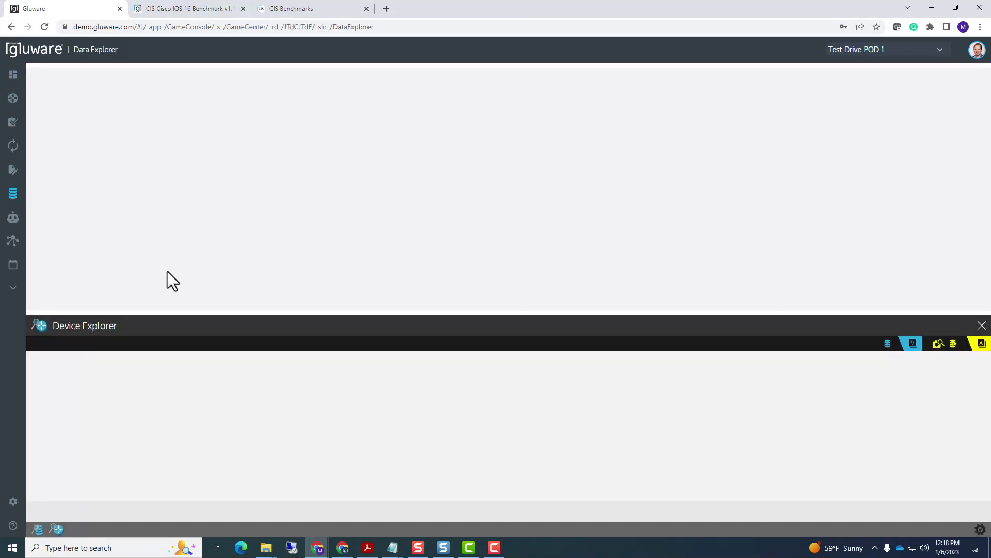
drag(231, 313, 236, 253)
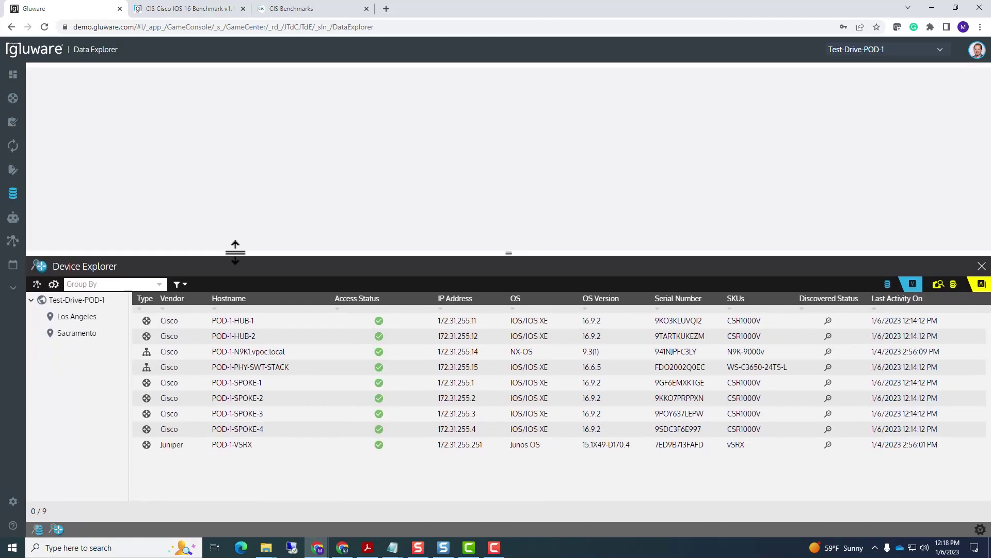
click(887, 285)
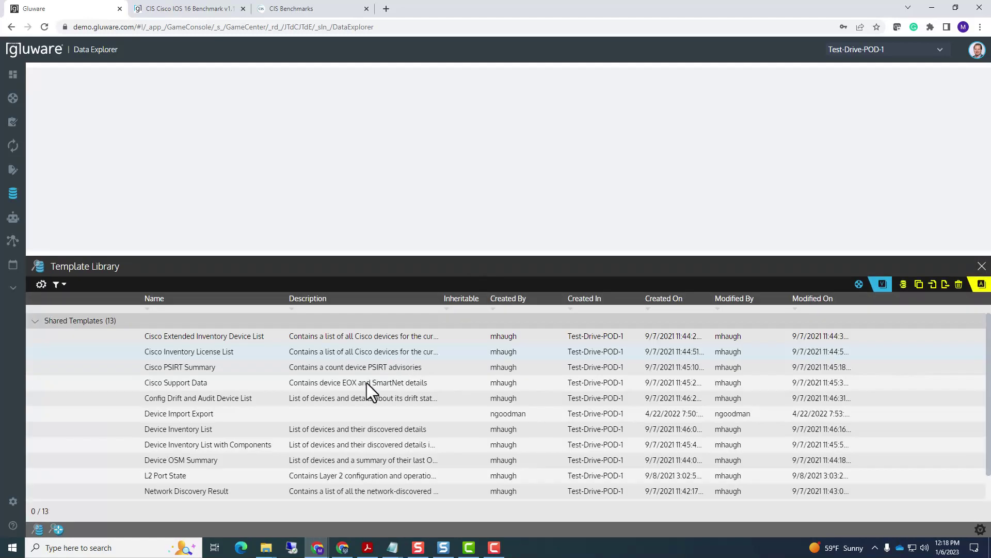
drag(331, 255, 331, 218)
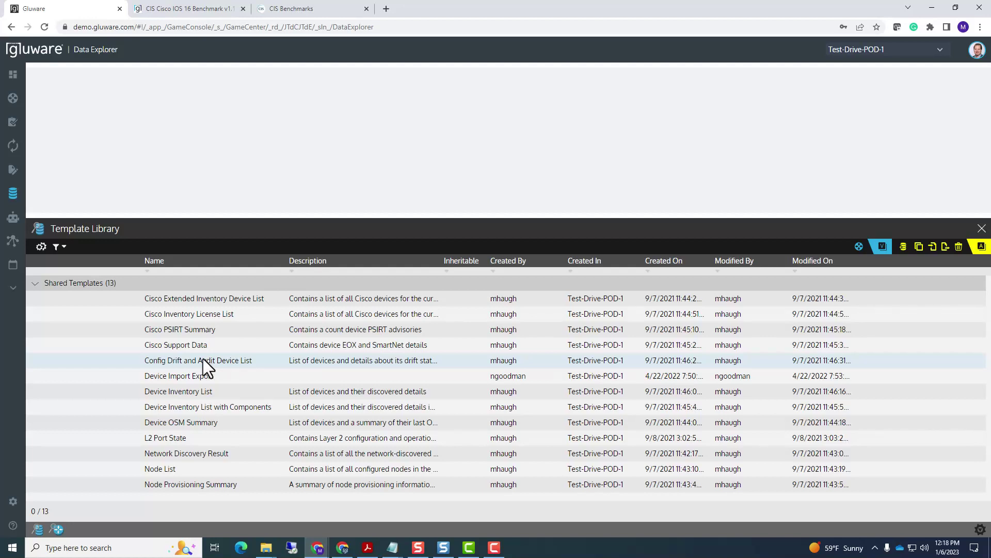
Step: Open the Device Explorer from the Template Library, sort the devices by OS, and select all IOS/IOS XE devices from POD-1-HUB-1 to POD-1-SPOKE-4
click(860, 248)
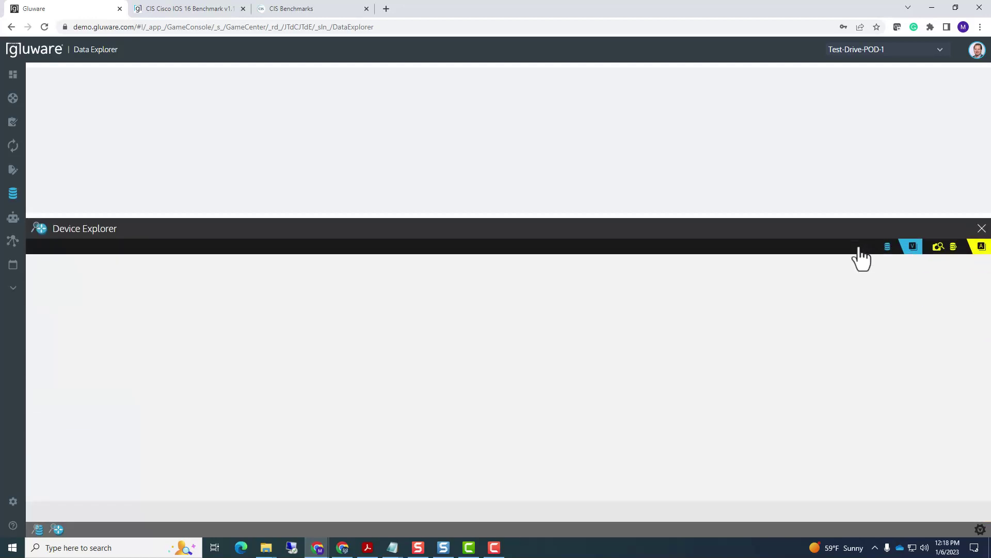
click(266, 286)
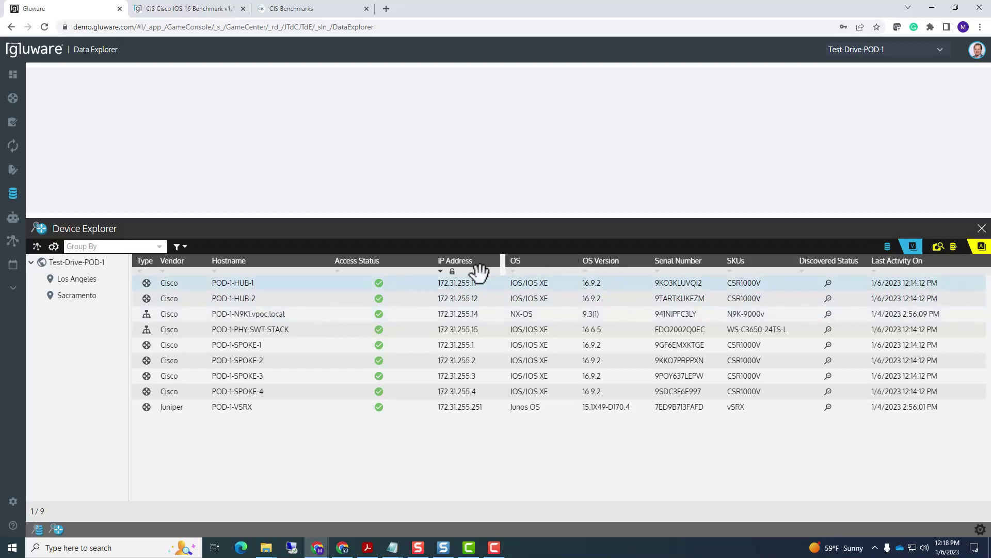
click(512, 272)
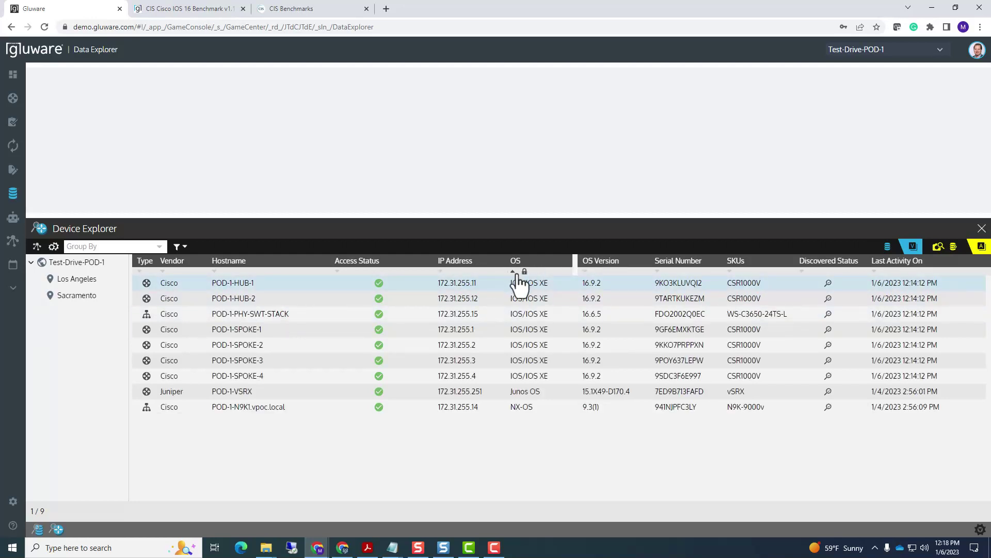
shift+click(532, 373)
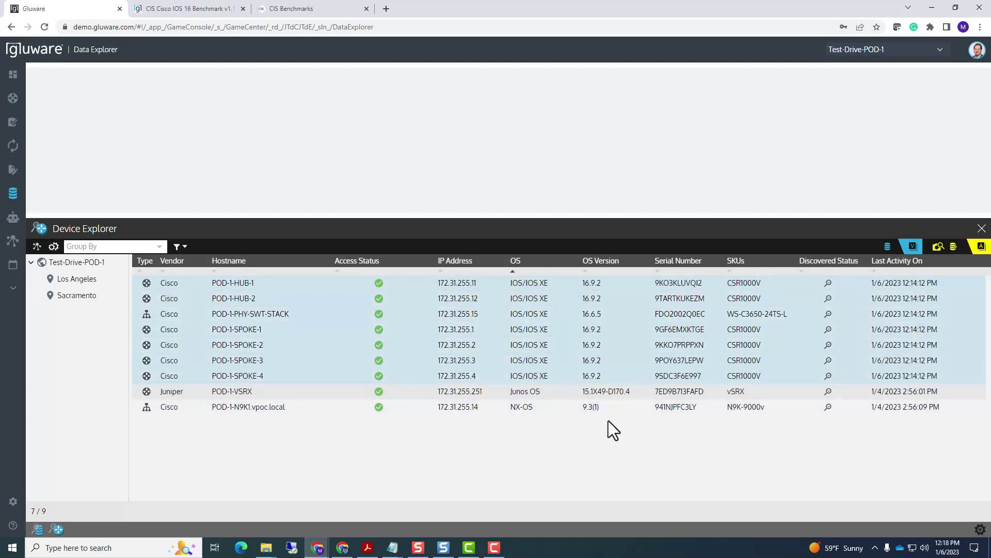
Step: Run a report on the selected devices using the Config Drift and Audit Device List template
click(953, 247)
click(553, 323)
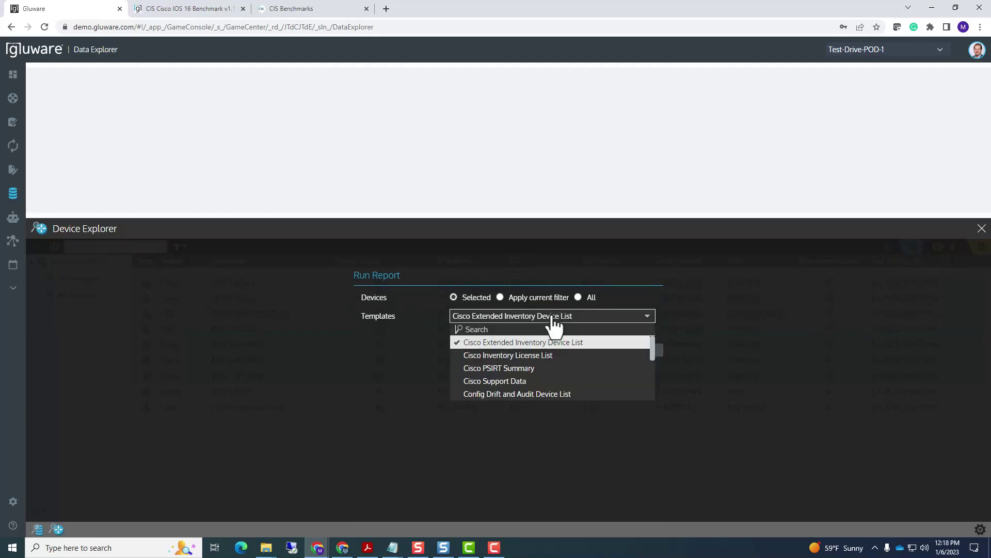
scroll(520, 380, down, 2)
click(505, 343)
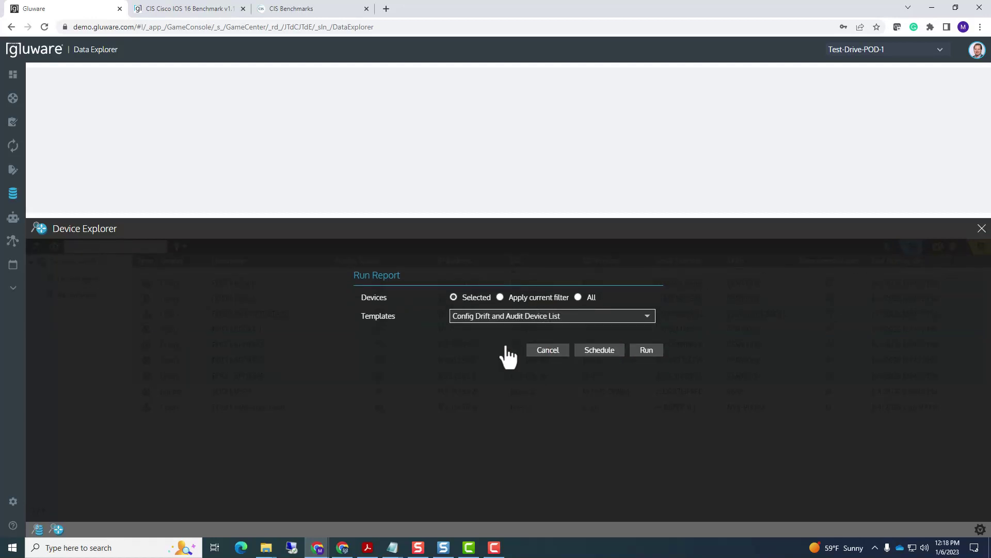
click(644, 350)
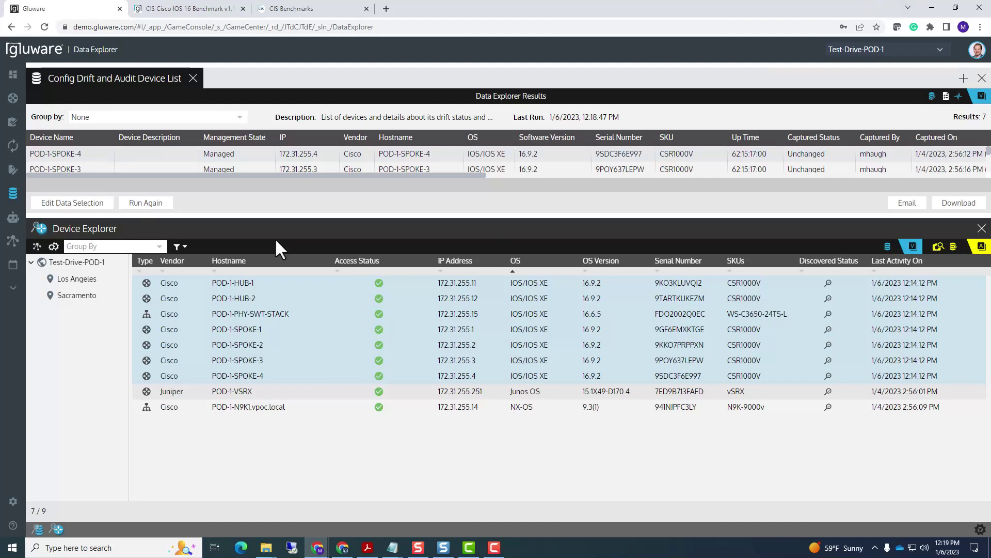
Step: Enlarge the Data Explorer results and examine the report's captured status, audit status and last activity columns for each device
drag(261, 215, 266, 295)
drag(266, 339, 271, 378)
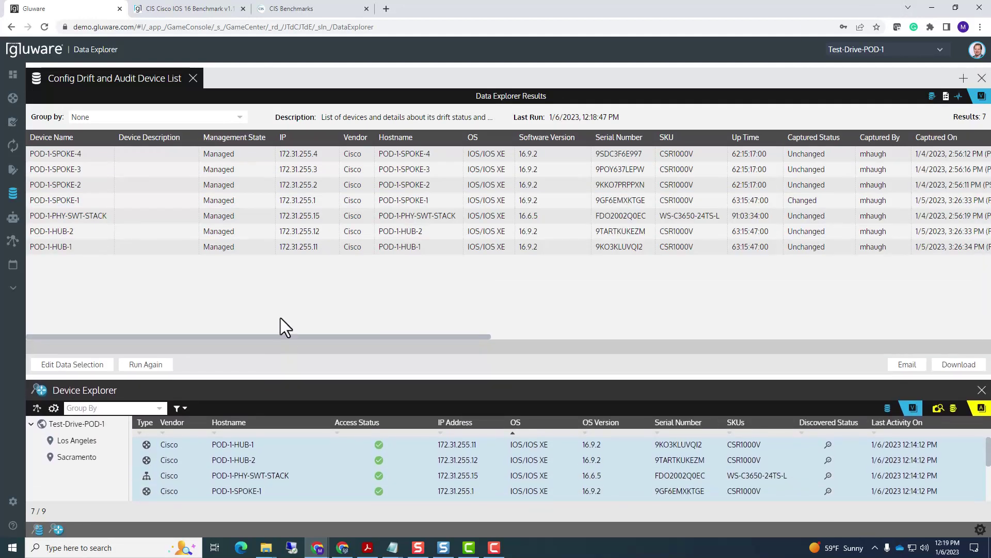
drag(279, 335, 565, 337)
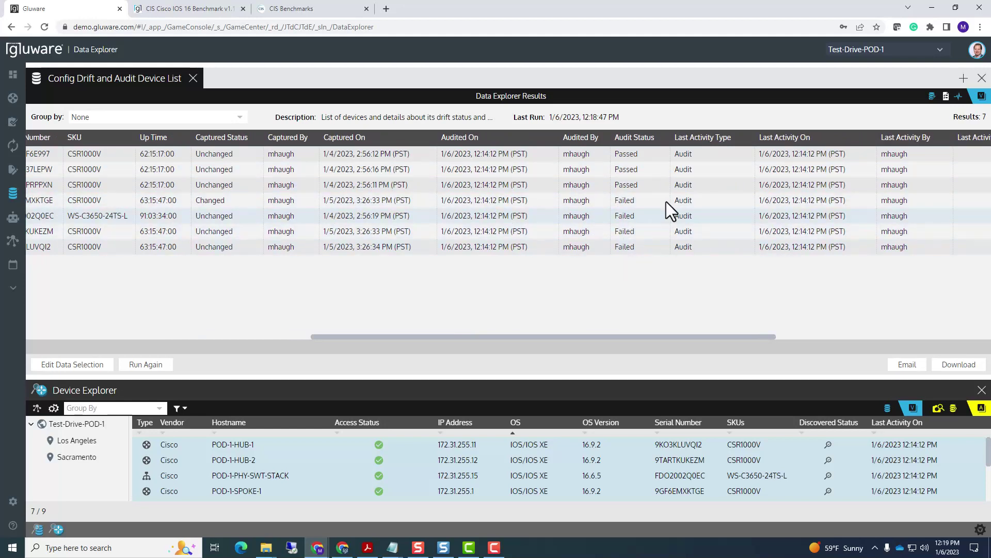
drag(630, 339, 743, 371)
drag(591, 372, 174, 369)
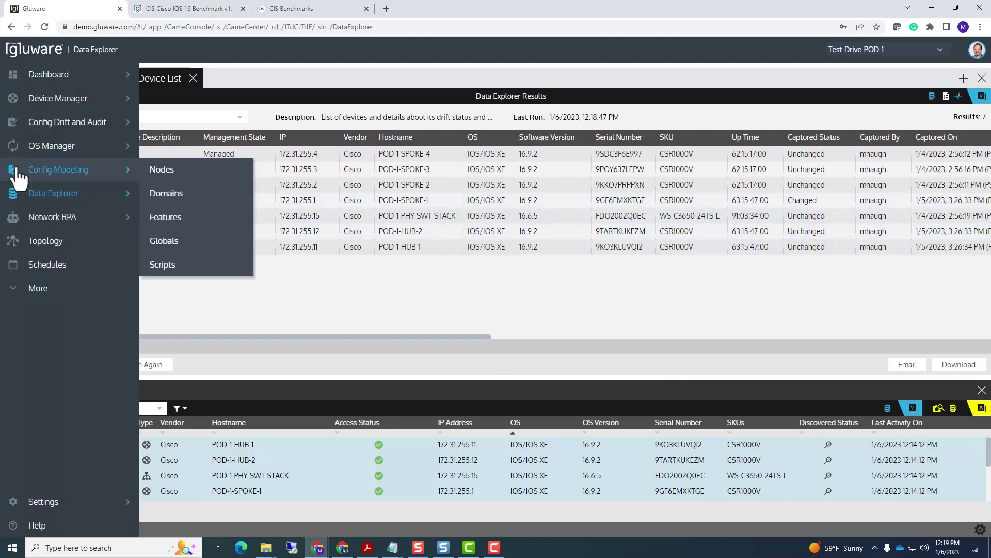
Step: Return to the Config Drift and Audit devices and enlarge the Device Explorer to show the full device list
mouse_move(39, 120)
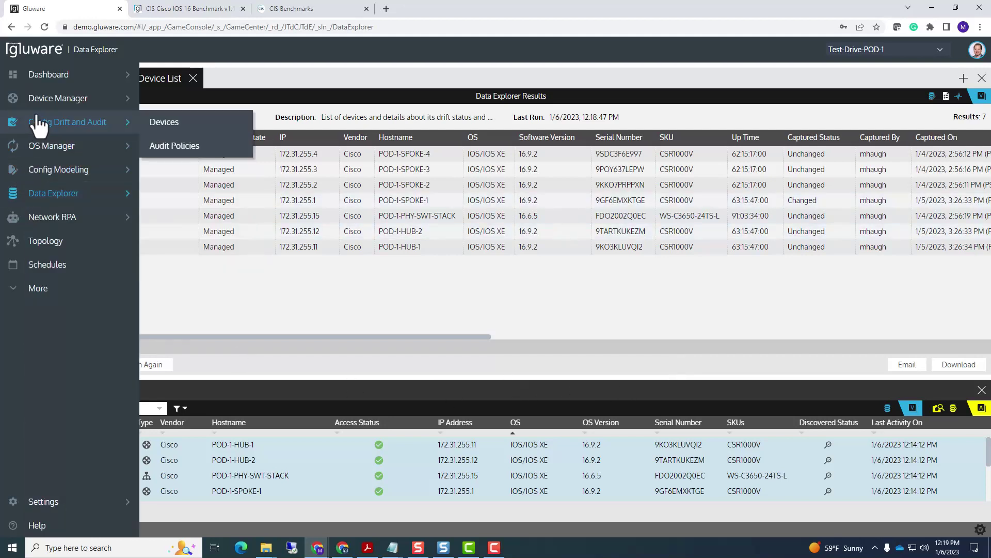
click(72, 125)
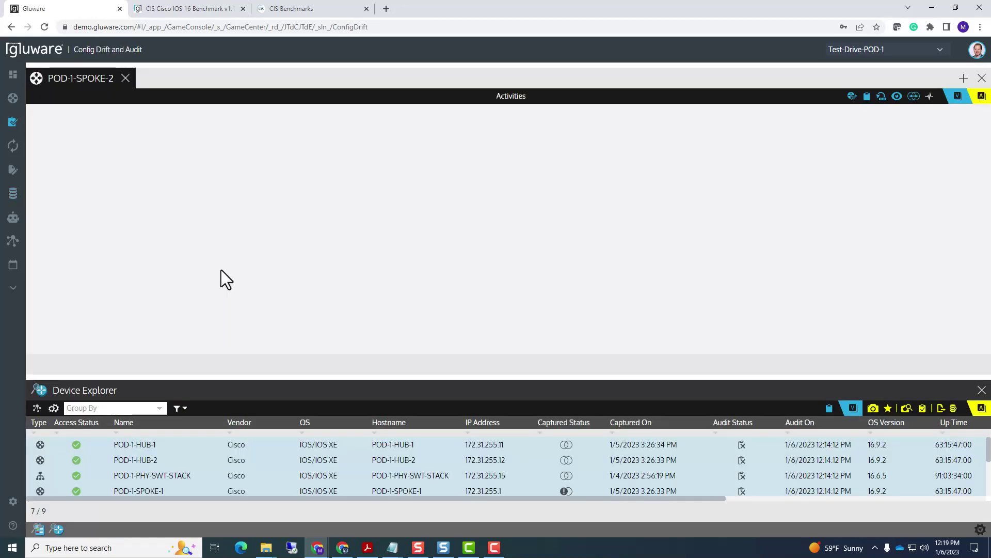
mouse_move(13, 78)
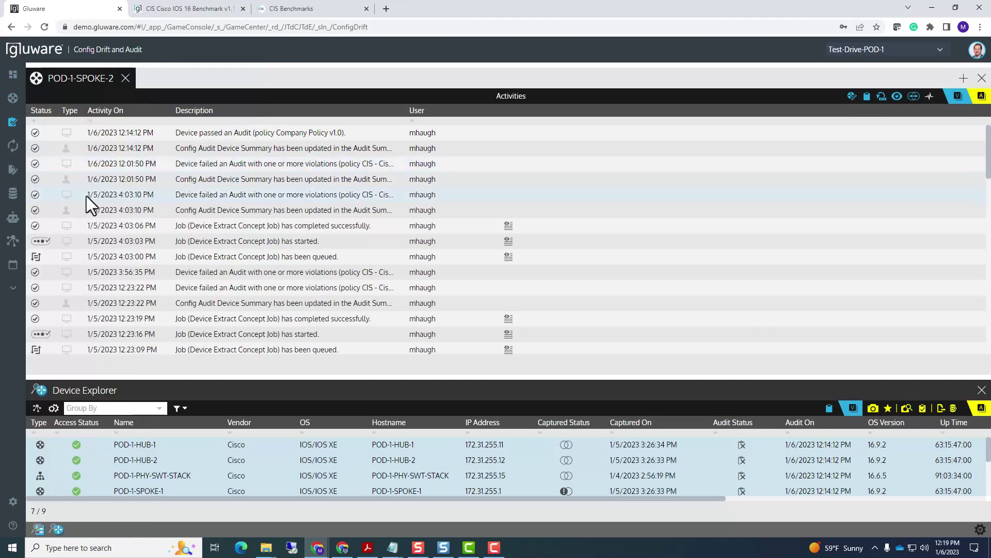
mouse_move(12, 195)
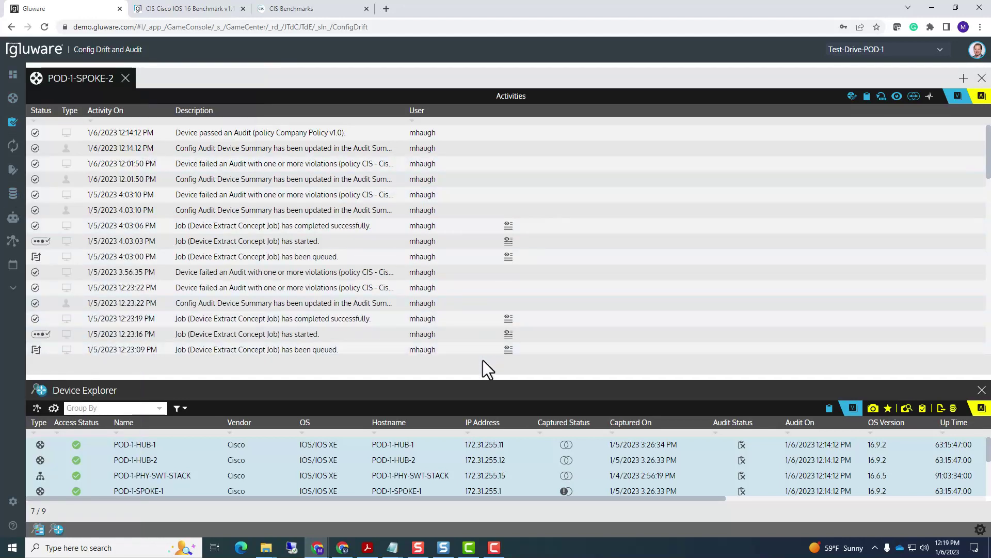
drag(472, 376, 470, 295)
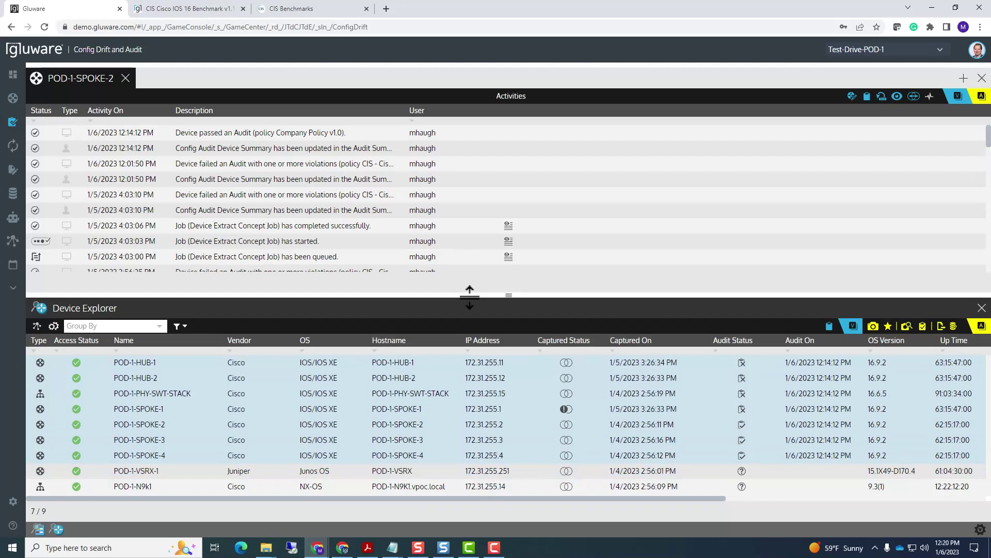